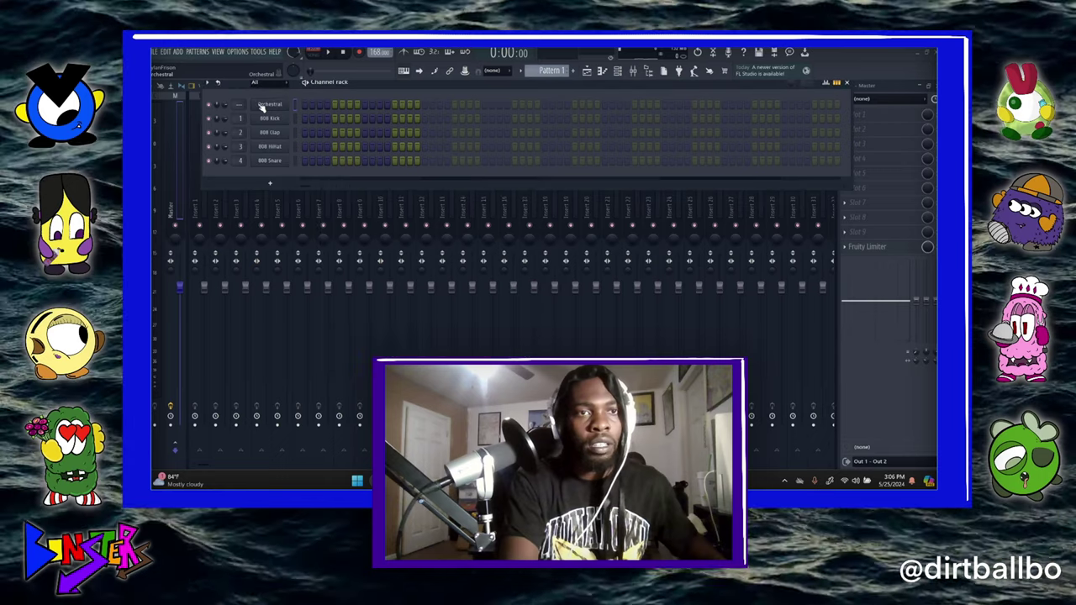
Record a melody into the Orchestral channel of Pattern 1
drag(394, 87, 403, 131)
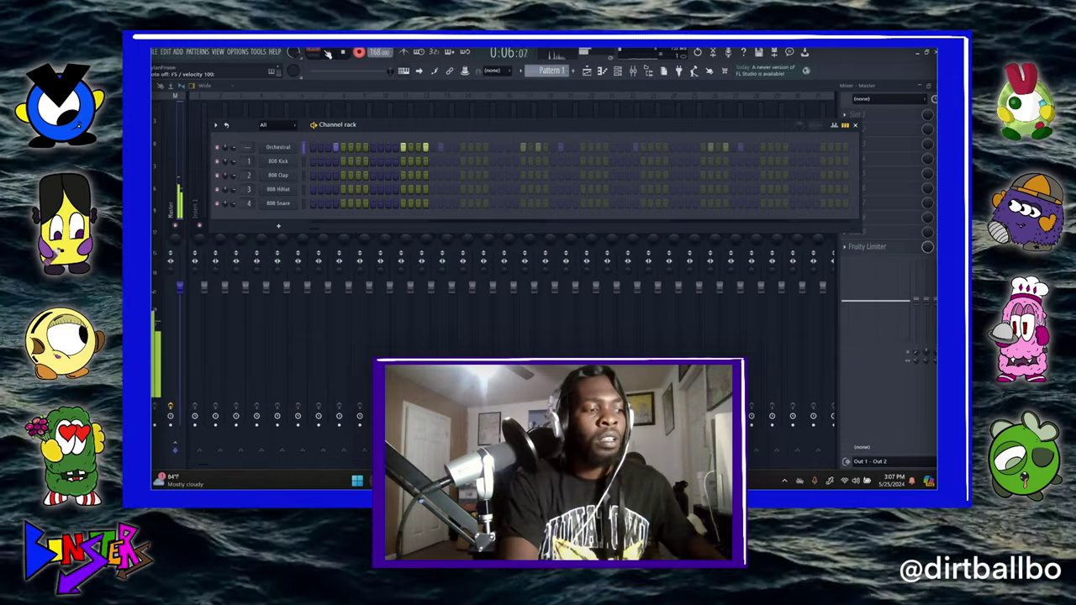
click(360, 56)
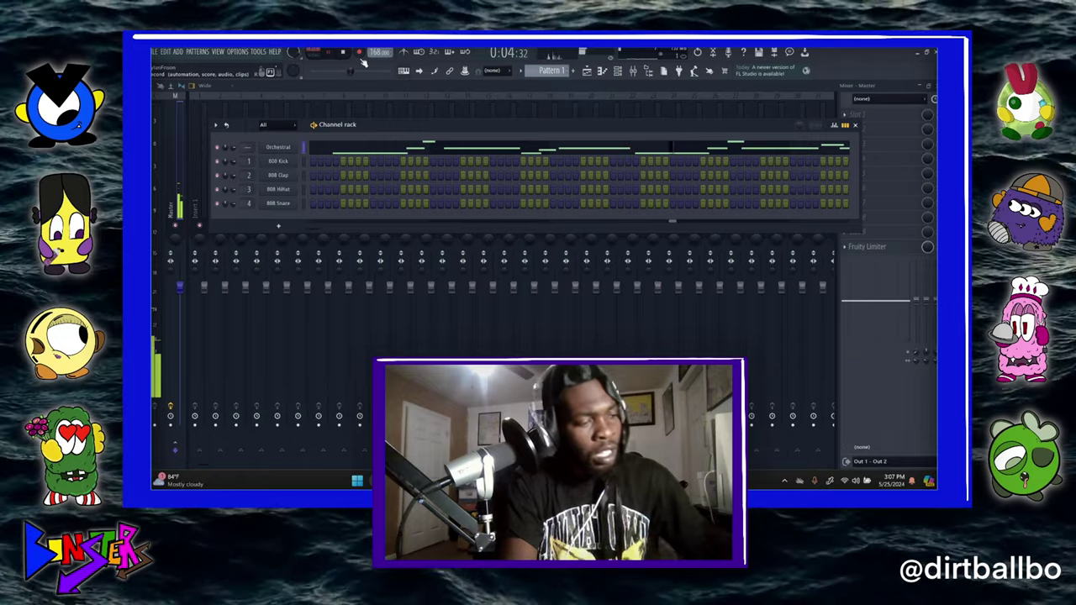
Shift all recorded Orchestral notes to the pattern start and compress them to fit within four bars
click(423, 147)
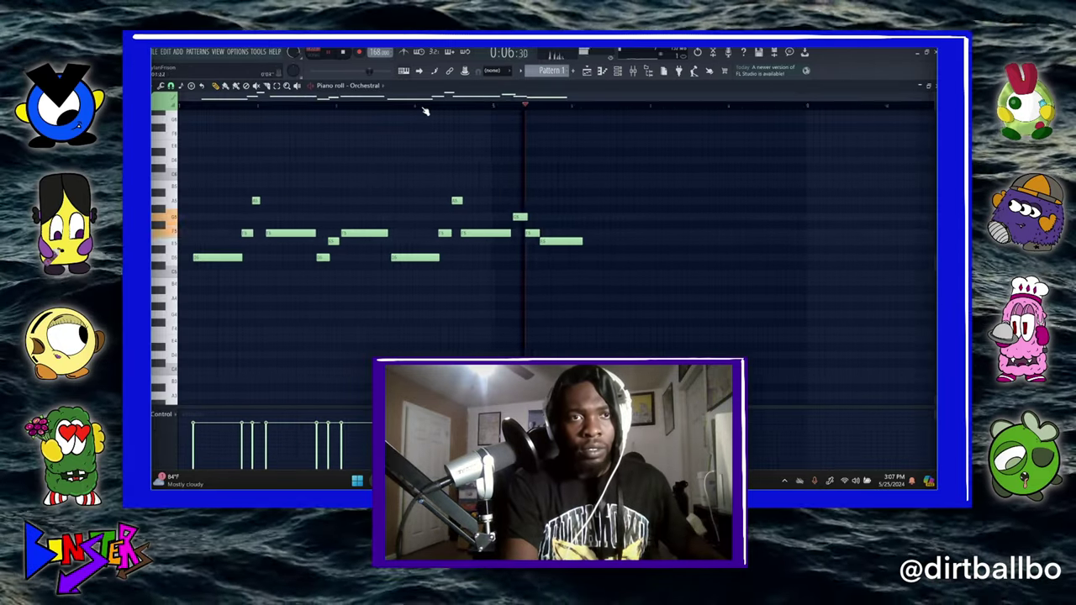
mouse_move(613, 180)
mouse_down()
mouse_move(264, 288)
mouse_move(187, 277)
mouse_move(207, 256)
mouse_up()
click(218, 86)
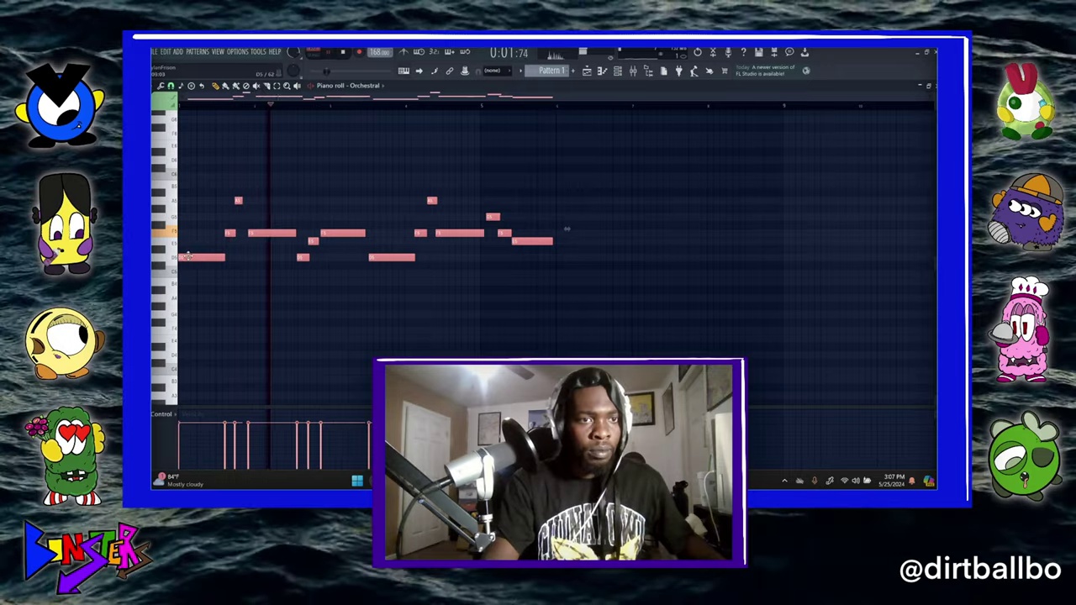
drag(570, 225, 493, 231)
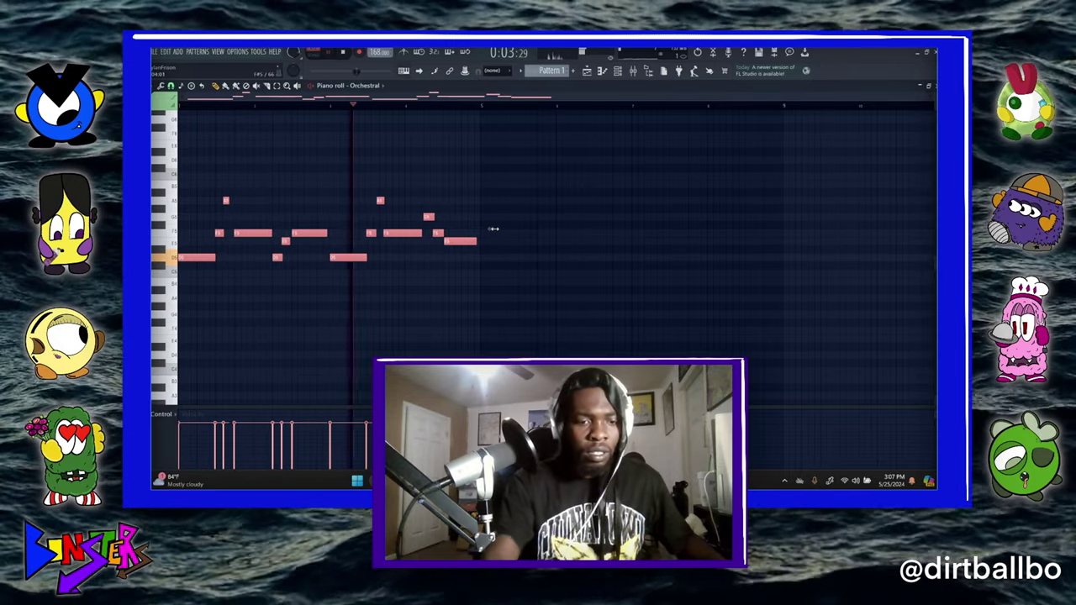
Quantize all the selected melody notes and deselect them
key(alt+q)
click(592, 317)
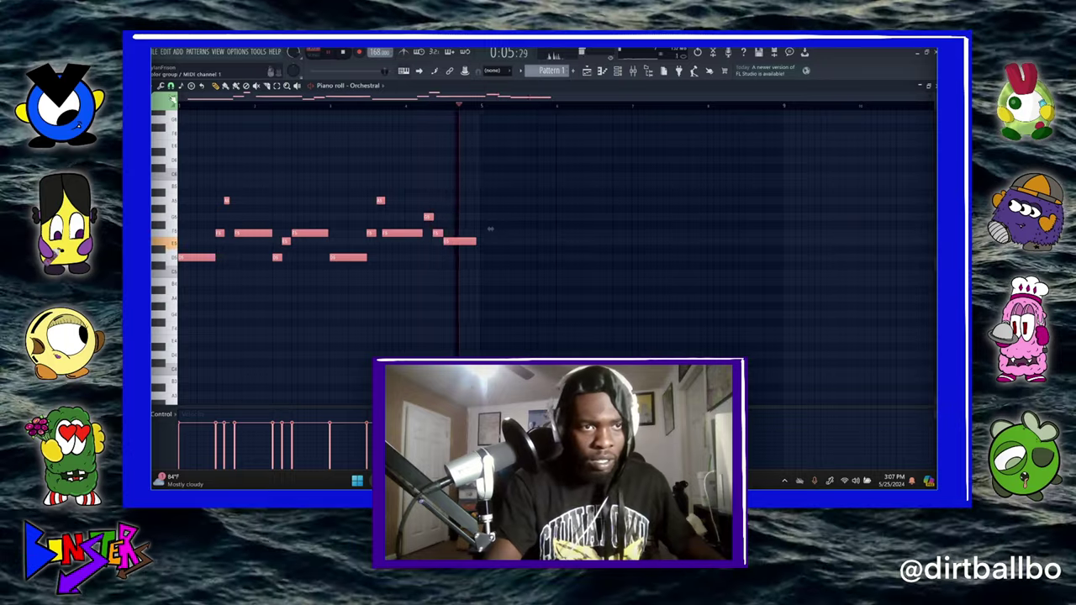
scroll(192, 108, up, 4)
key(ctrl+d)
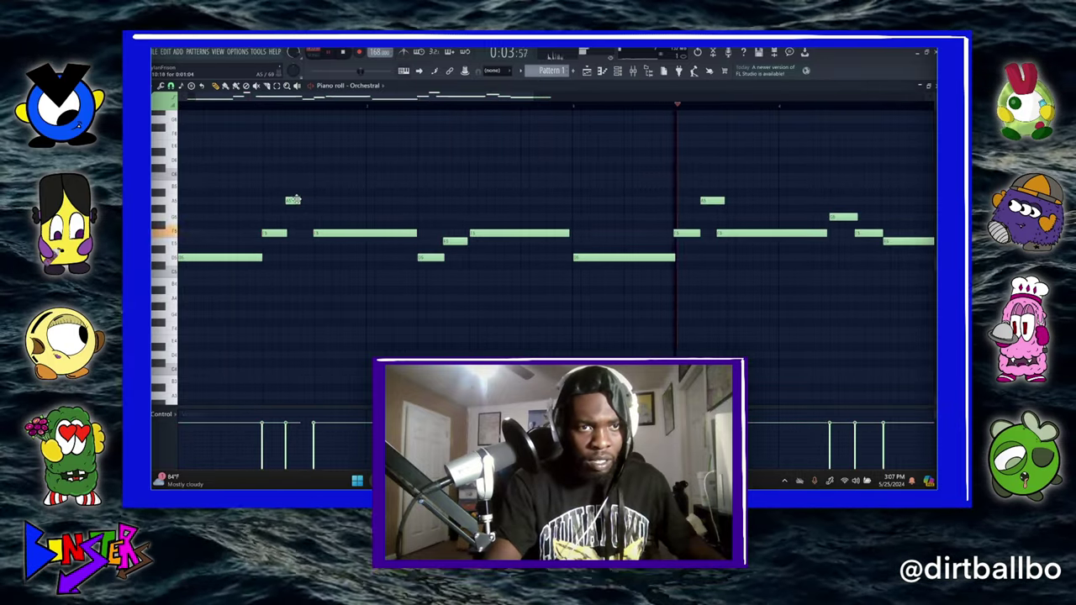
Tidy the timing of the Orchestral melody's first A5 note and its second-half F5 and G5 notes, and vary the note velocities
drag(295, 201, 316, 201)
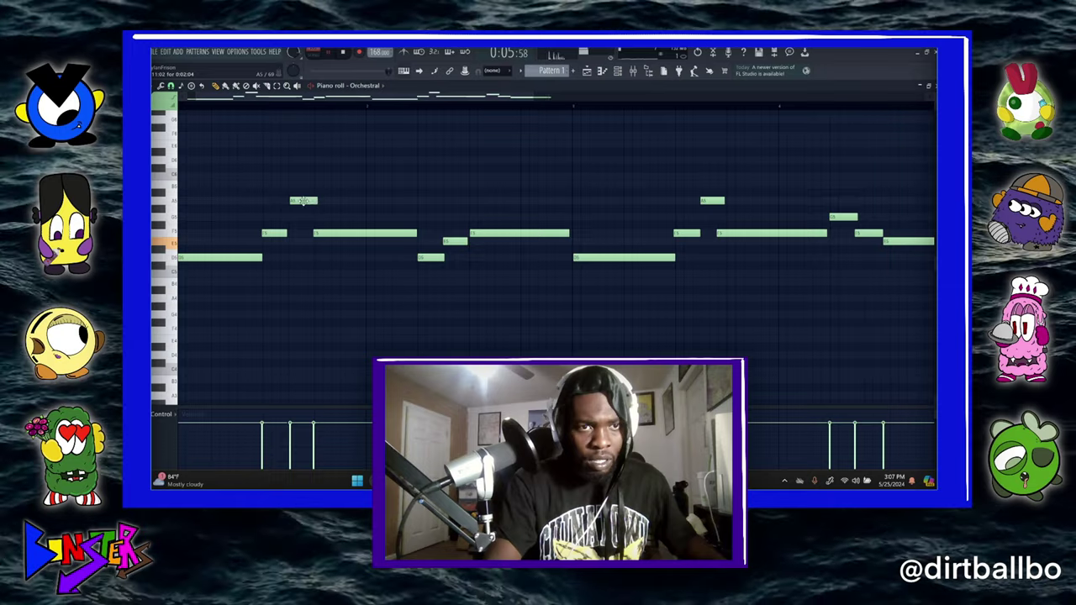
drag(686, 234, 688, 234)
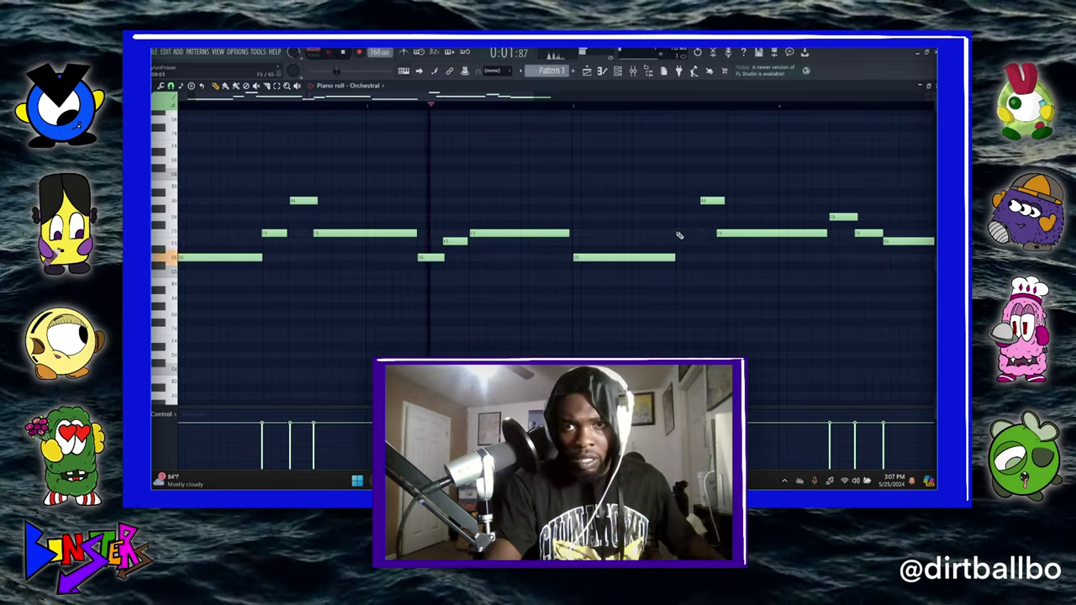
click(705, 203)
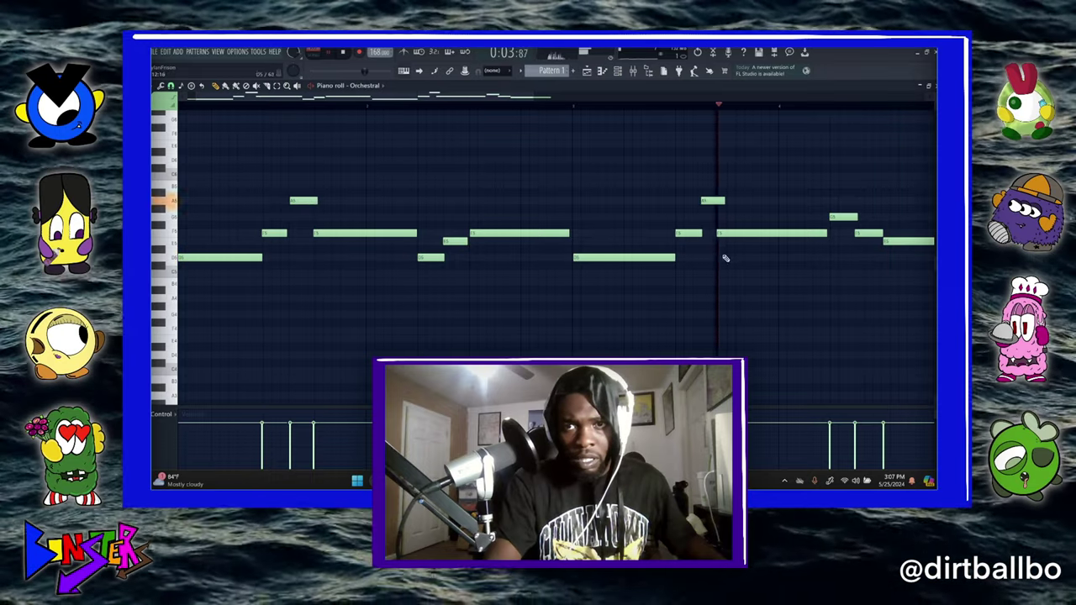
drag(727, 234, 738, 234)
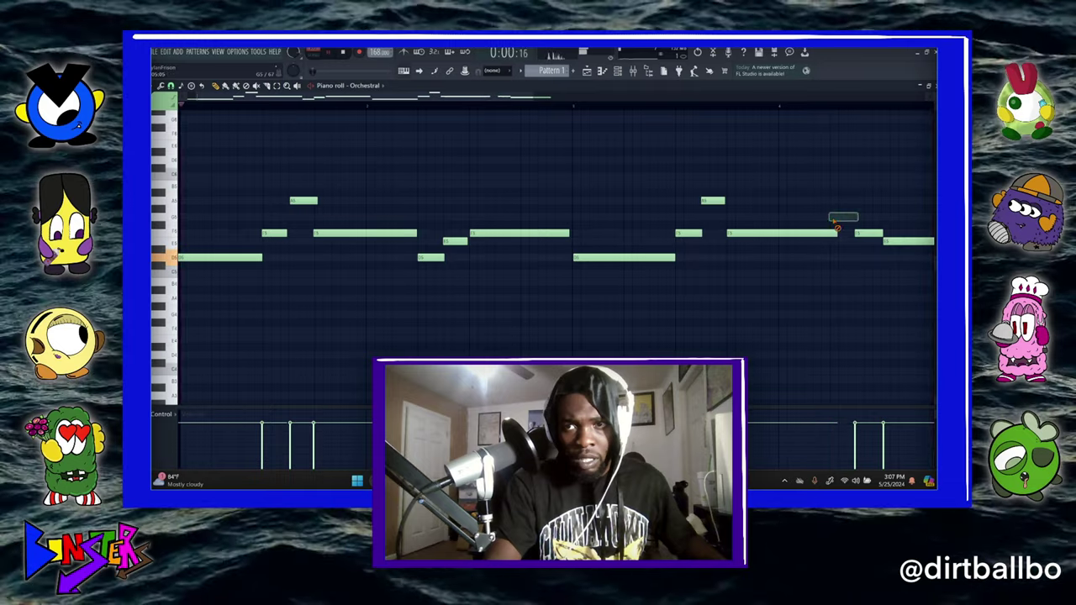
click(838, 219)
key(space)
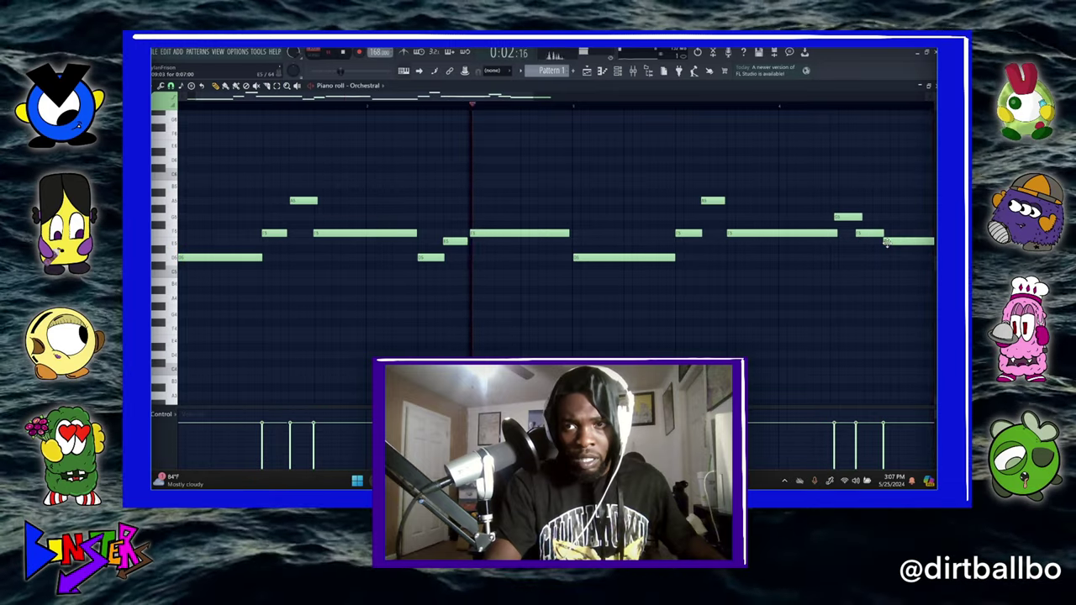
click(292, 436)
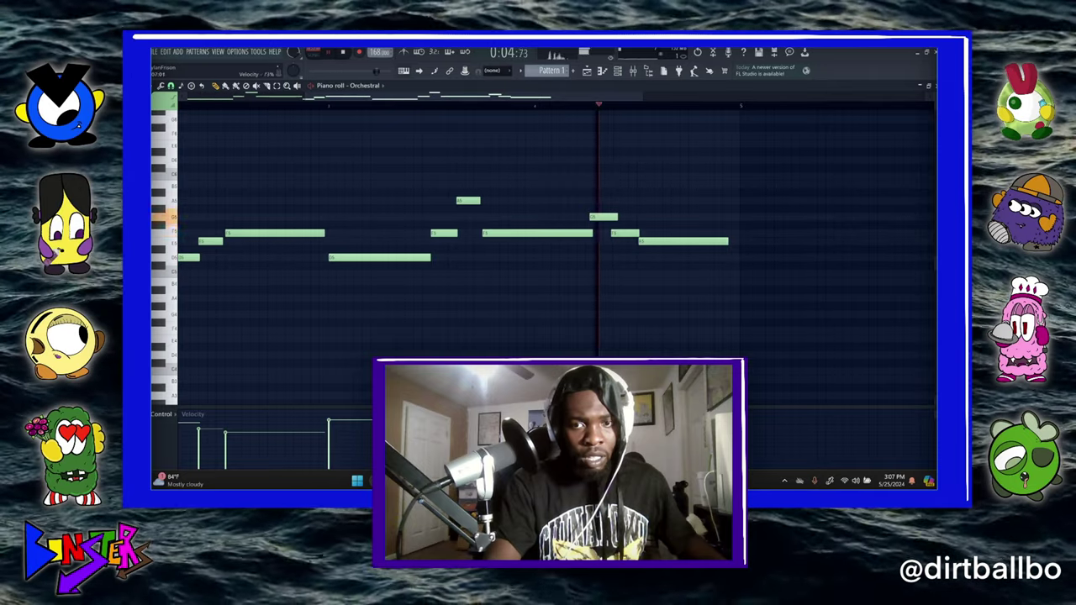
click(935, 86)
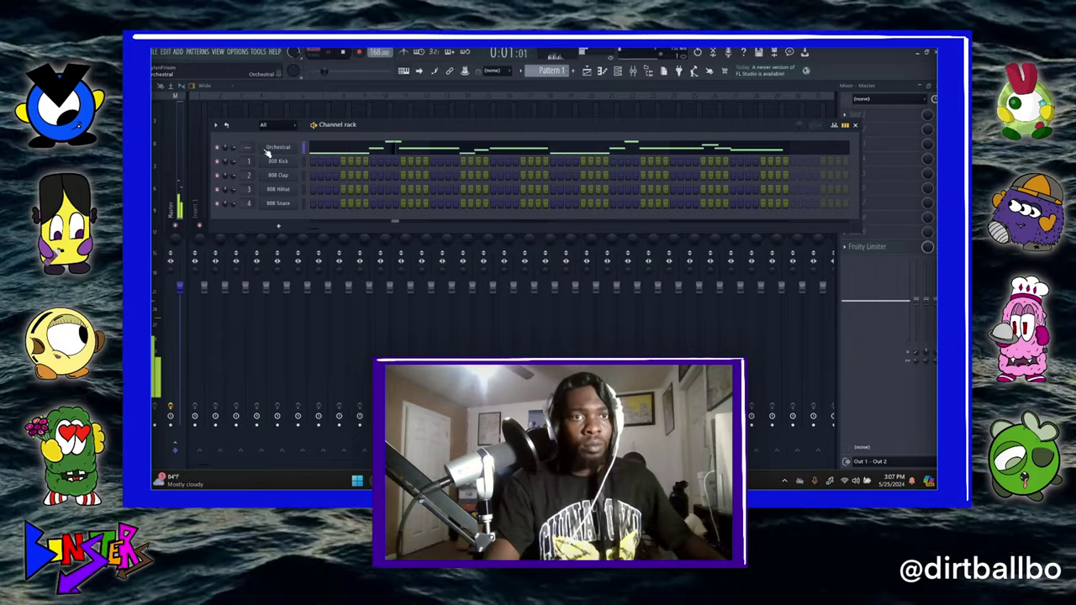
Clone the Orchestral channel in the channel rack
right_click(270, 149)
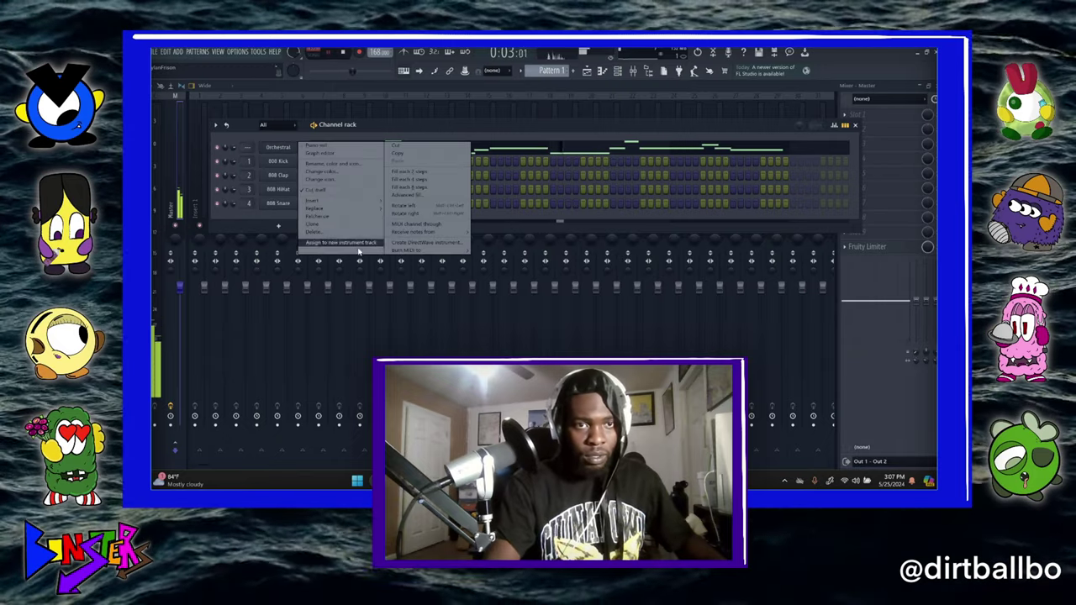
click(343, 226)
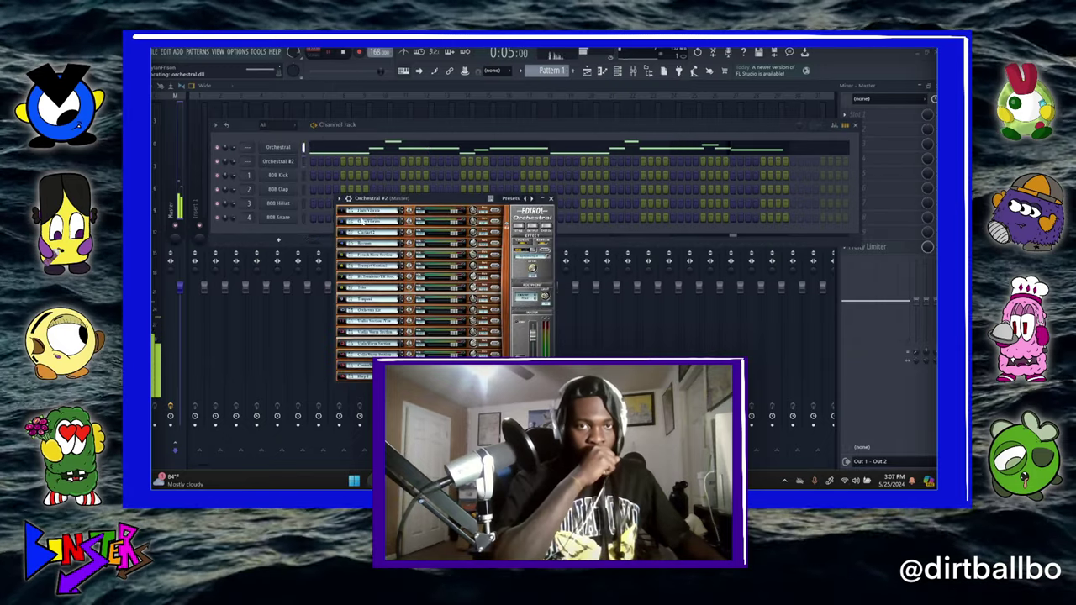
drag(382, 200, 398, 259)
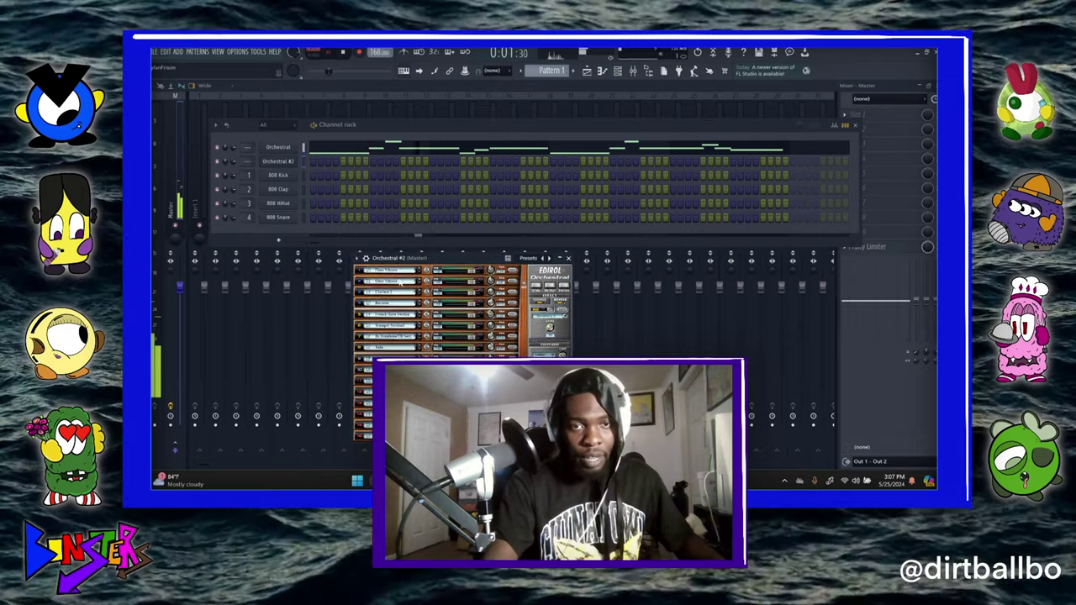
right_click(424, 272)
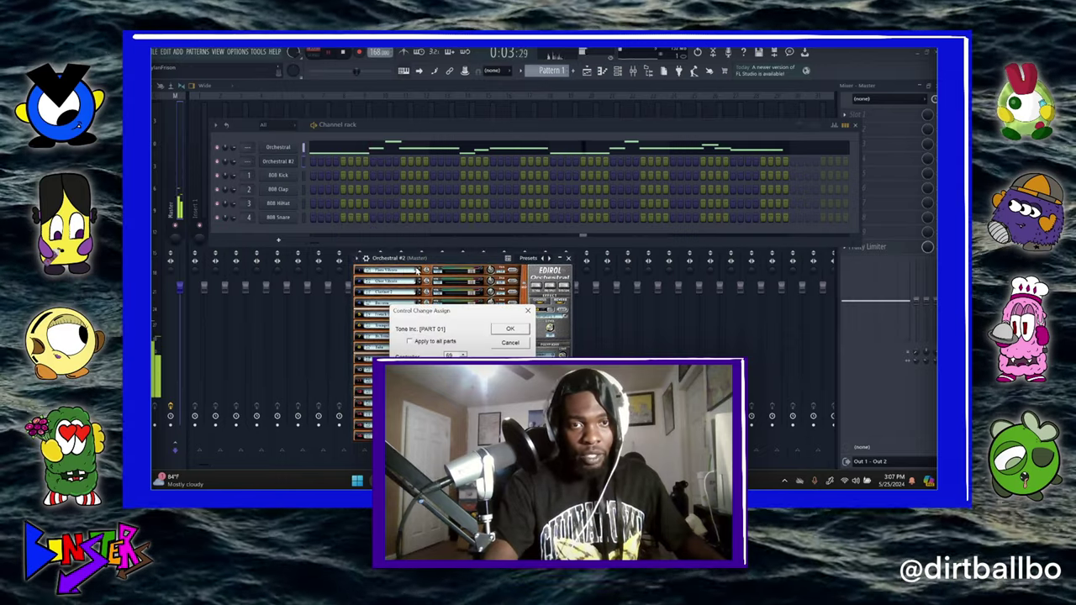
click(513, 331)
Replace the cloned channel's instrument with FL Keys and load the Dark Piano preset
right_click(271, 163)
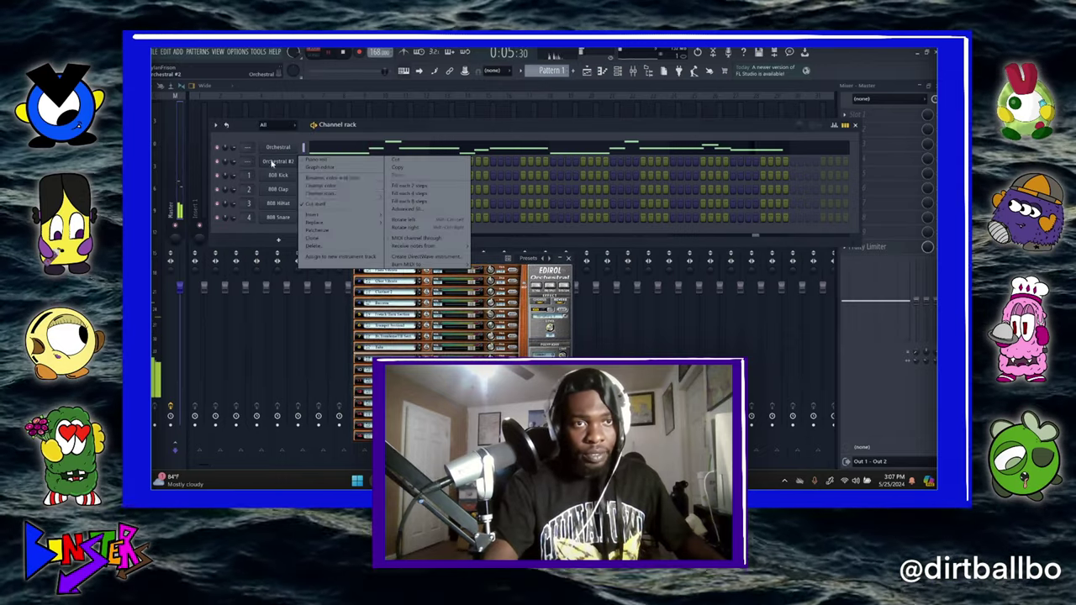
mouse_move(323, 221)
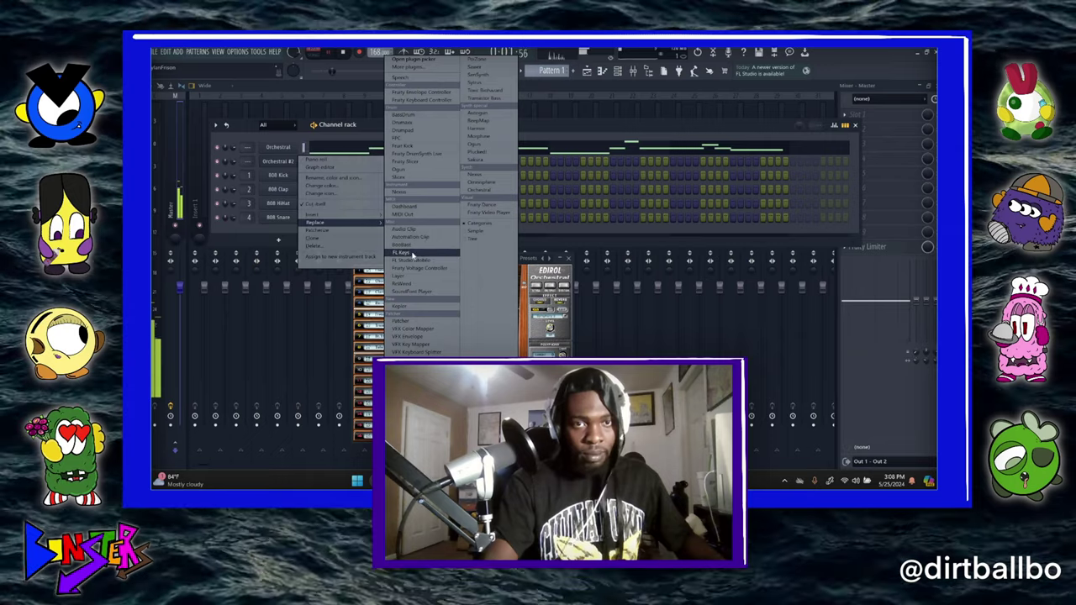
click(412, 253)
click(558, 258)
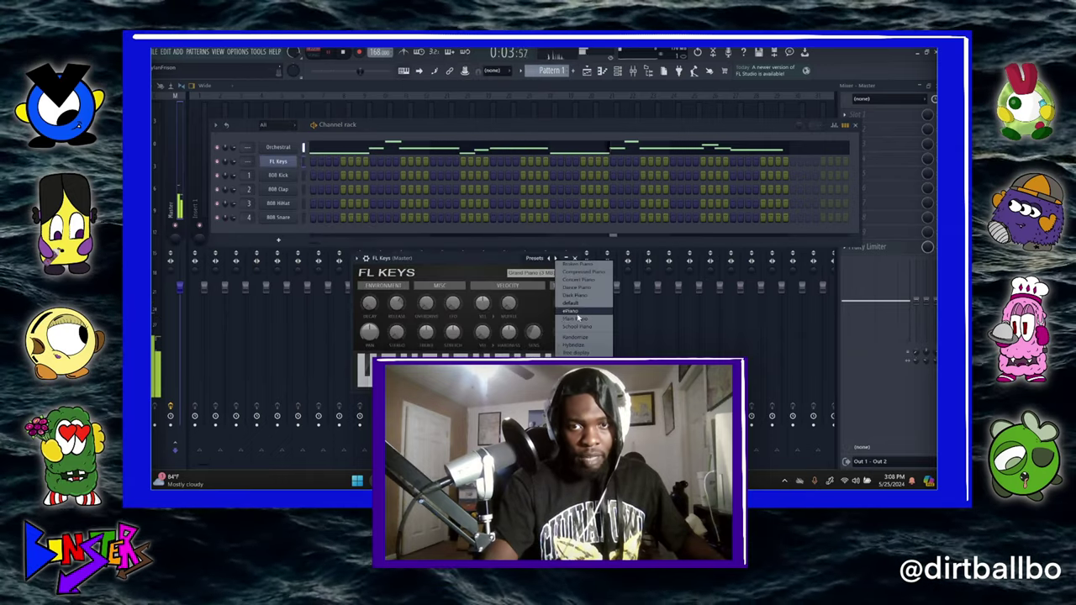
click(579, 297)
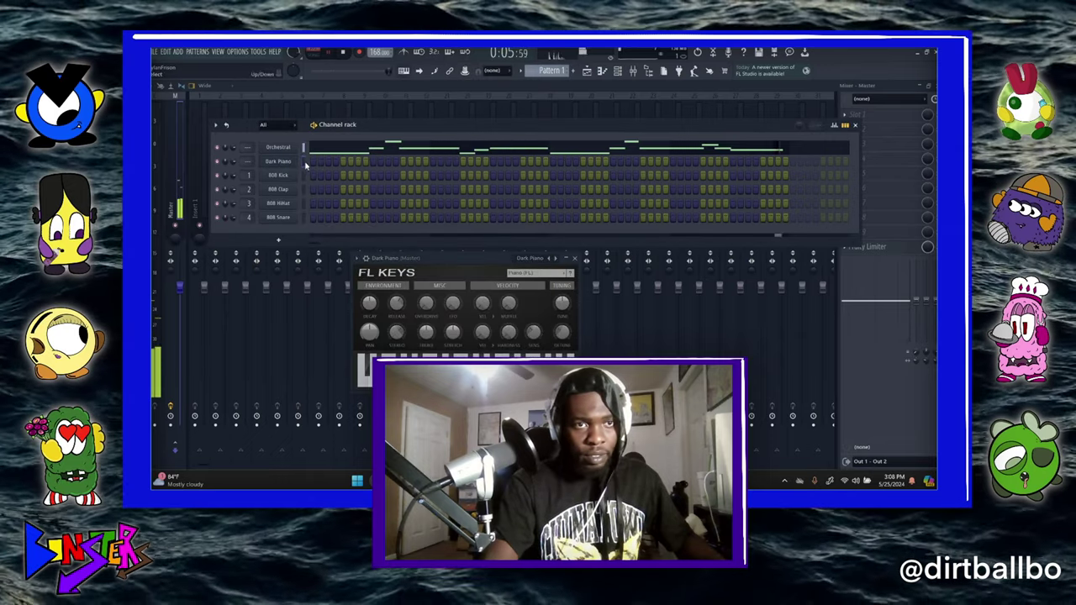
Place D2 notes, each about one bar long, at the starts of bars 1 and 3 of the Dark Piano channel
right_click(306, 164)
click(312, 161)
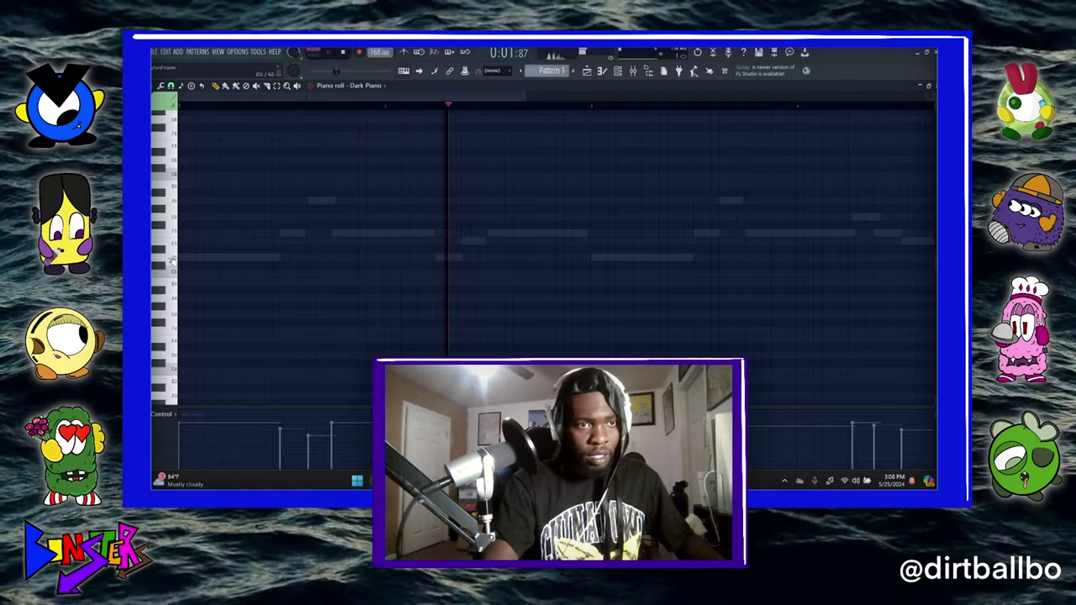
scroll(173, 260, down, 5)
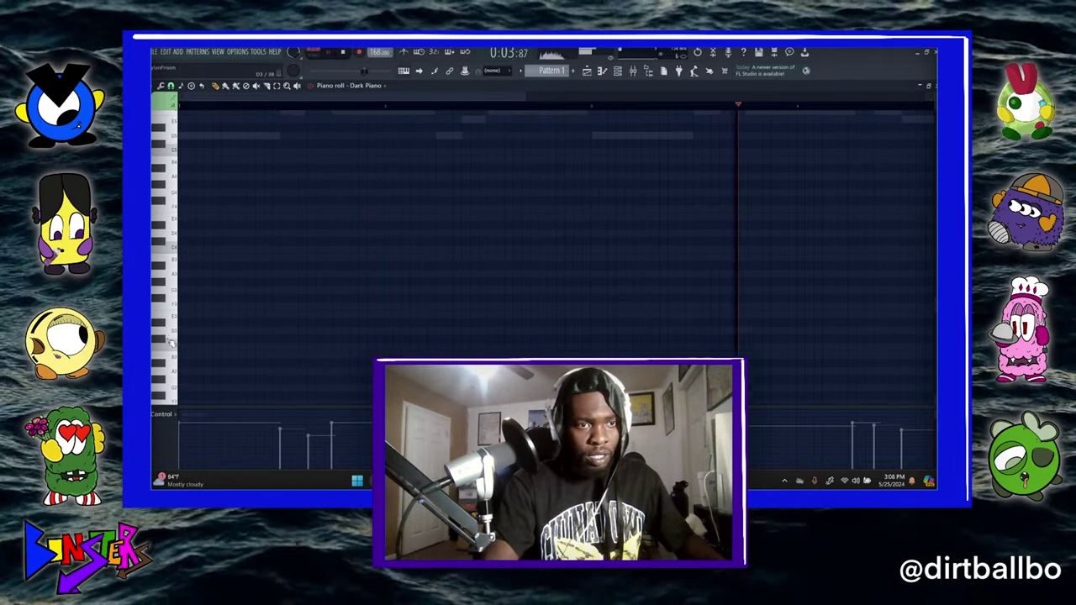
click(191, 331)
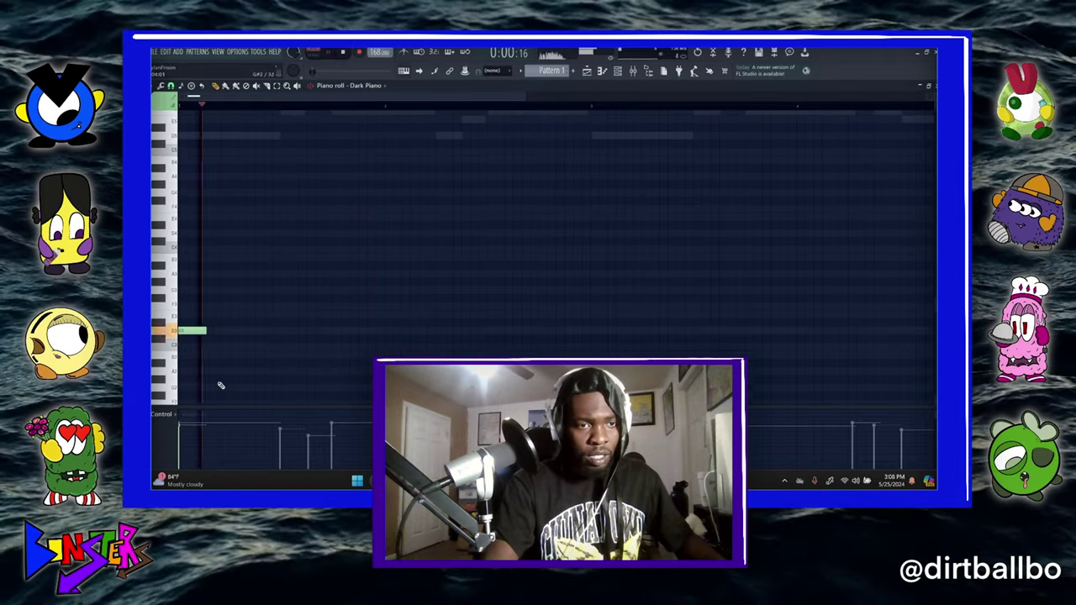
scroll(172, 357, down, 3)
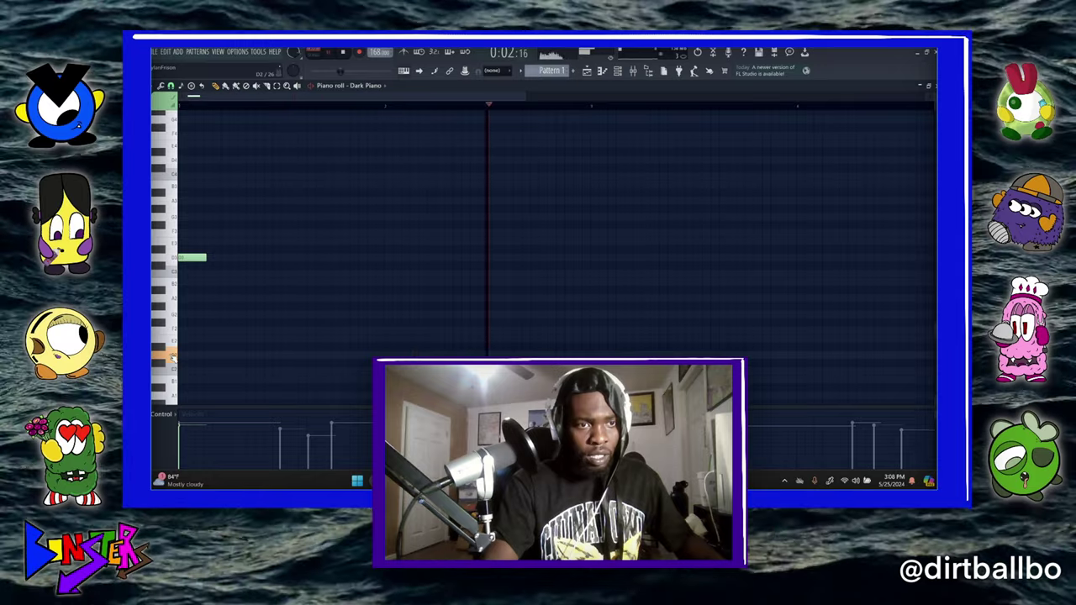
drag(193, 260, 203, 355)
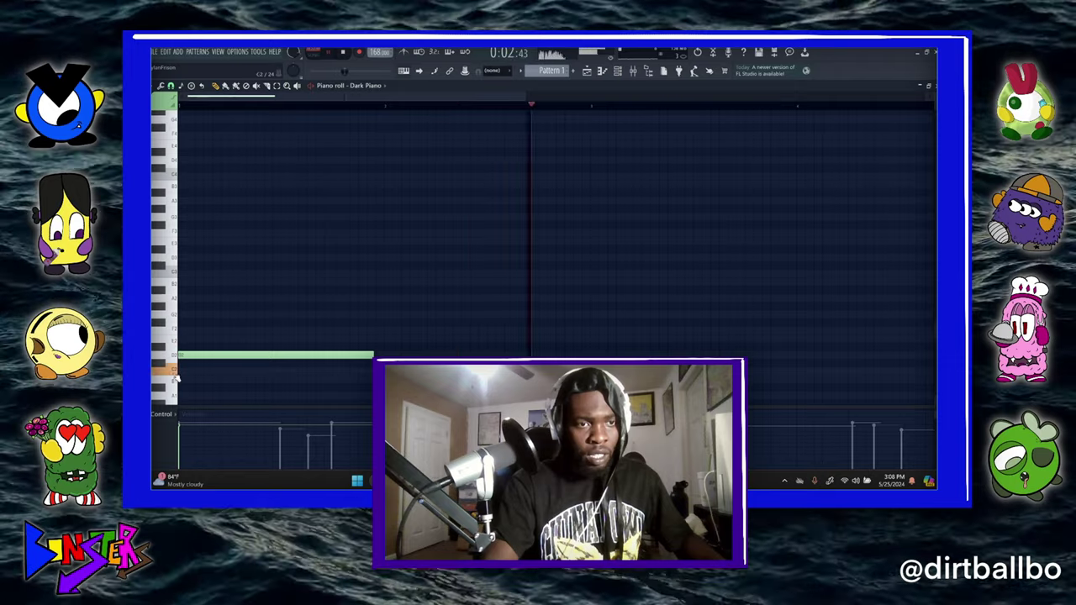
scroll(361, 105, down, 3)
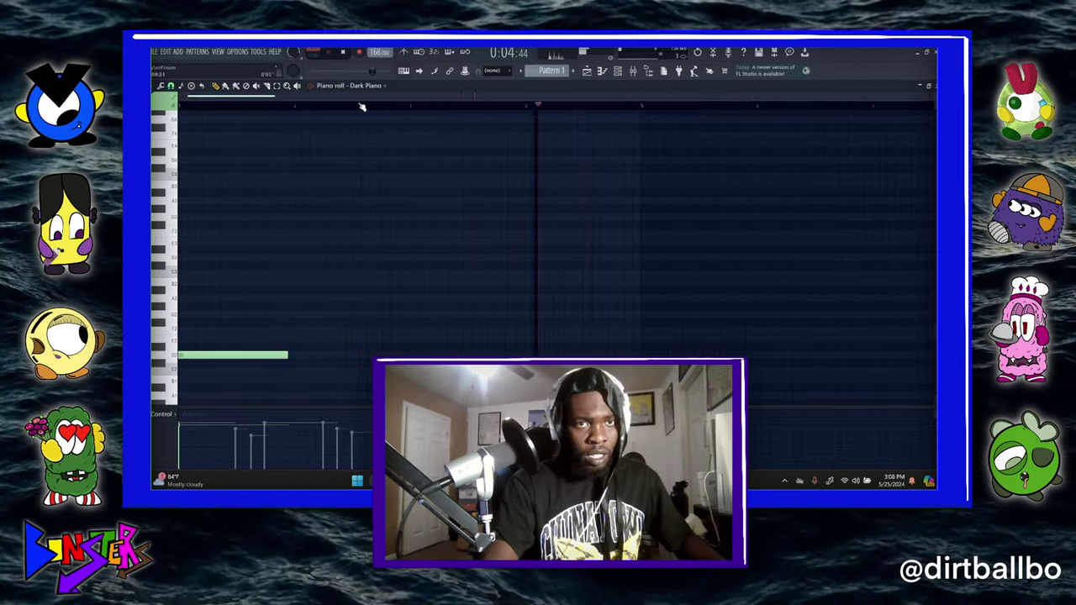
scroll(333, 271, up, 1)
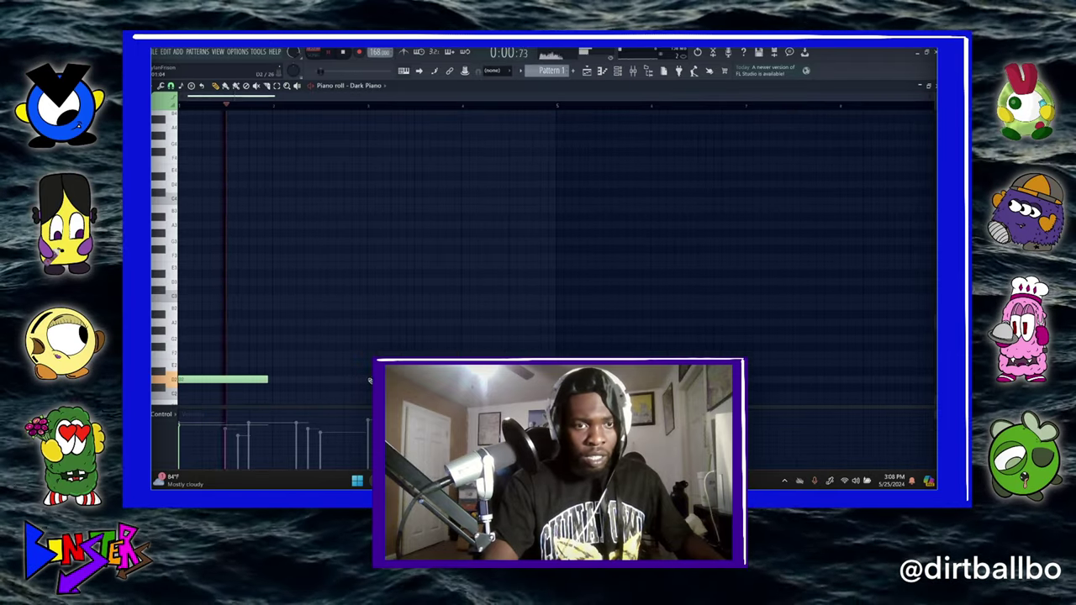
click(935, 85)
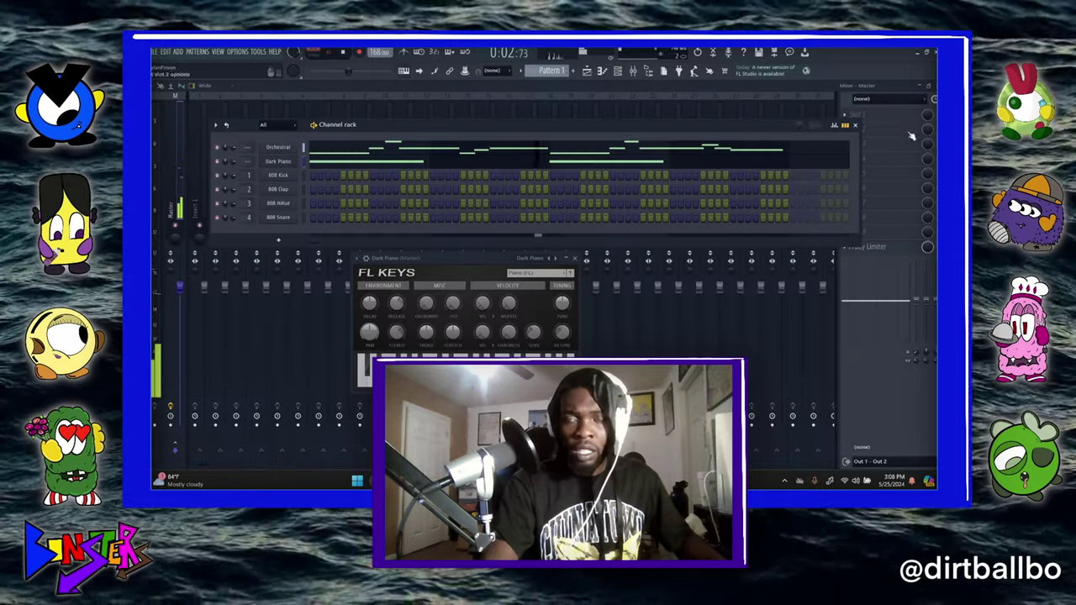
Delete both A5 notes in the Orchestral melody and lower the short F5 notes before them to E5, lengthened to fill the gaps
click(416, 143)
scroll(300, 252, up, 4)
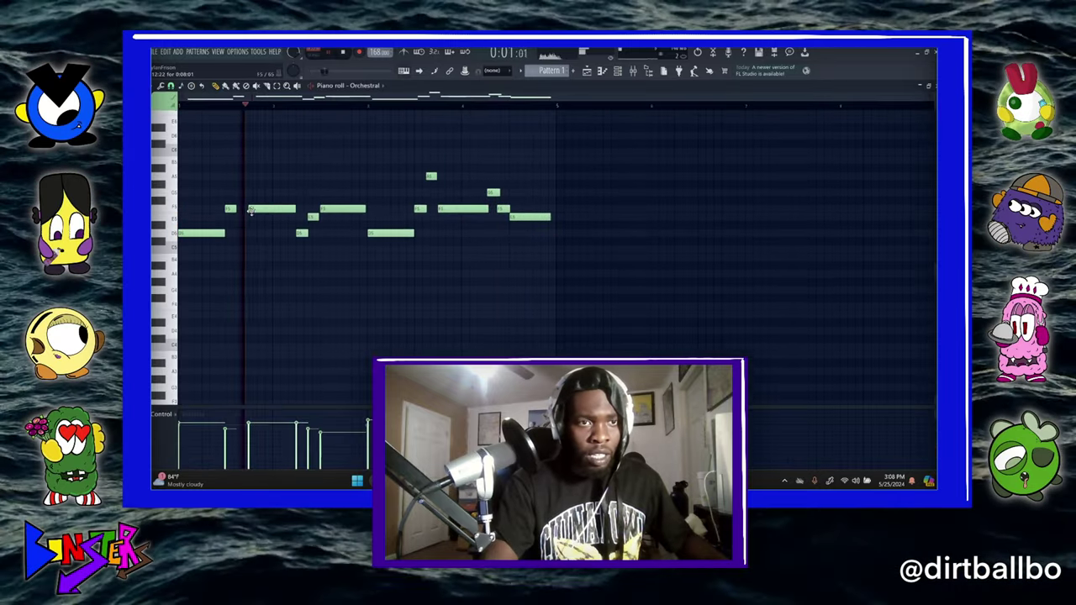
drag(230, 209, 247, 219)
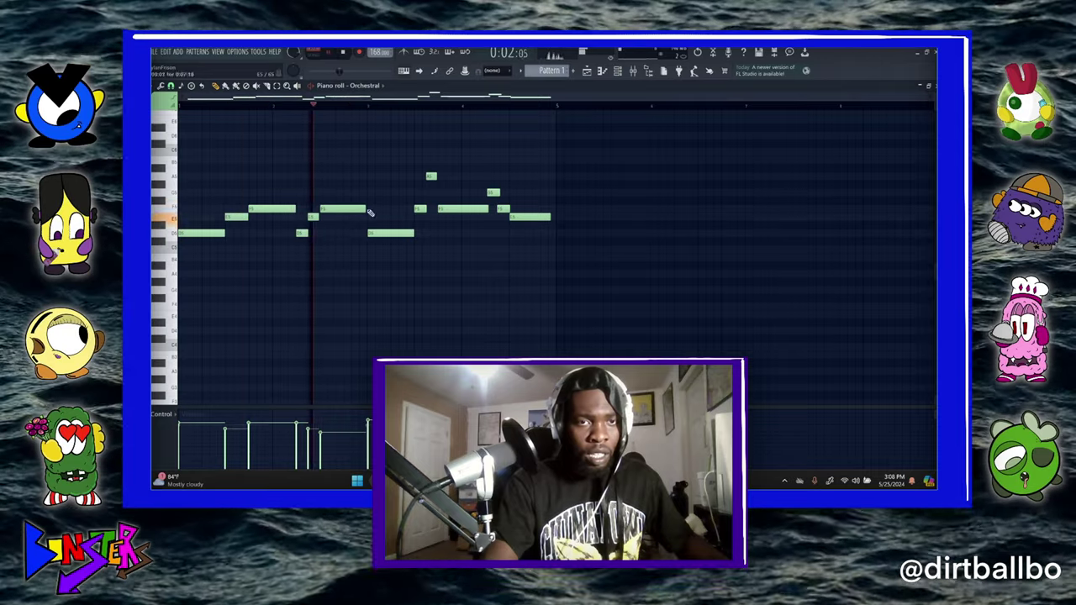
right_click(431, 177)
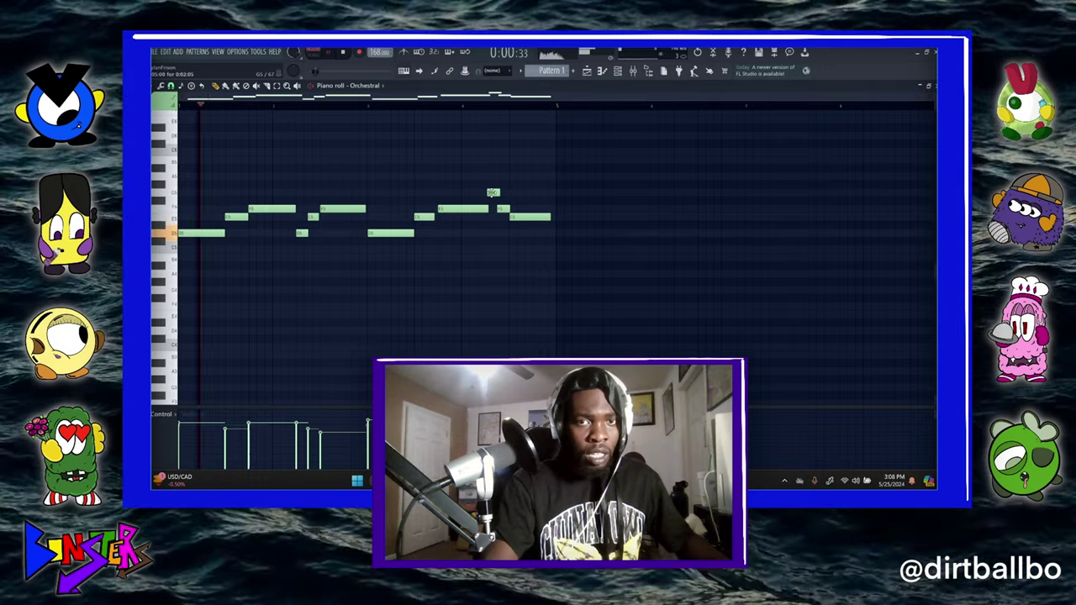
Move the G5 note in the Orchestral melody's fourth bar down to D5
drag(494, 193, 491, 233)
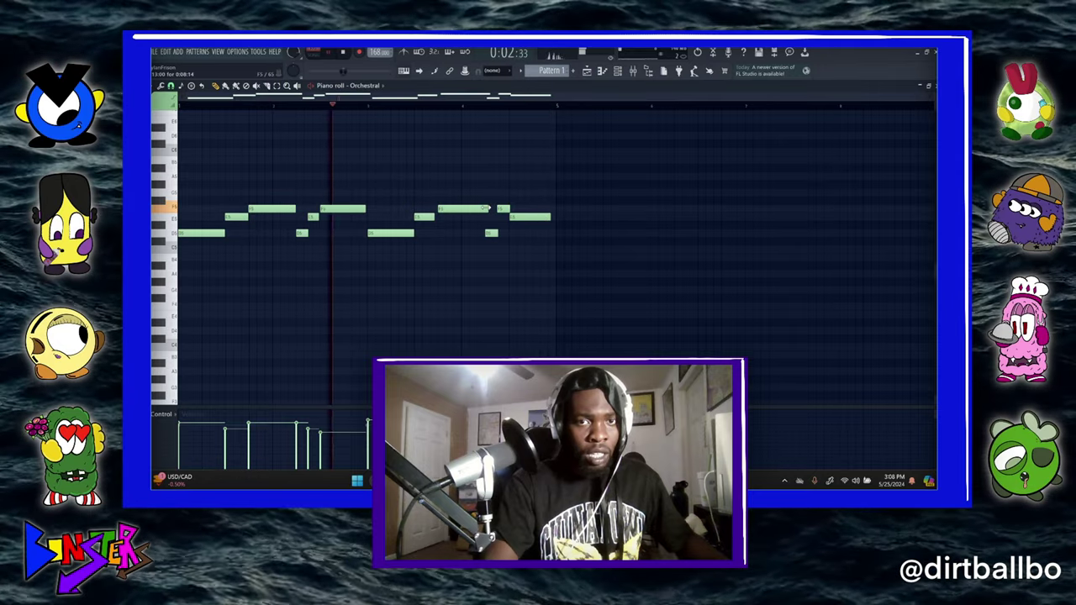
click(935, 86)
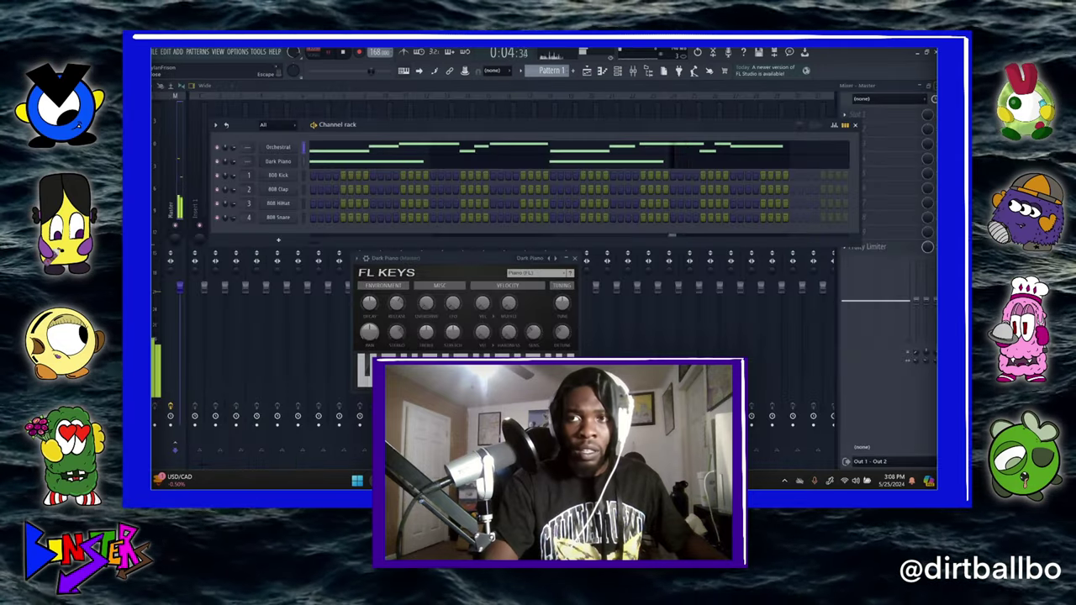
Add an F2 note followed by an E2 note, each about half a bar long, in bar 4 of the Dark Piano channel
click(322, 166)
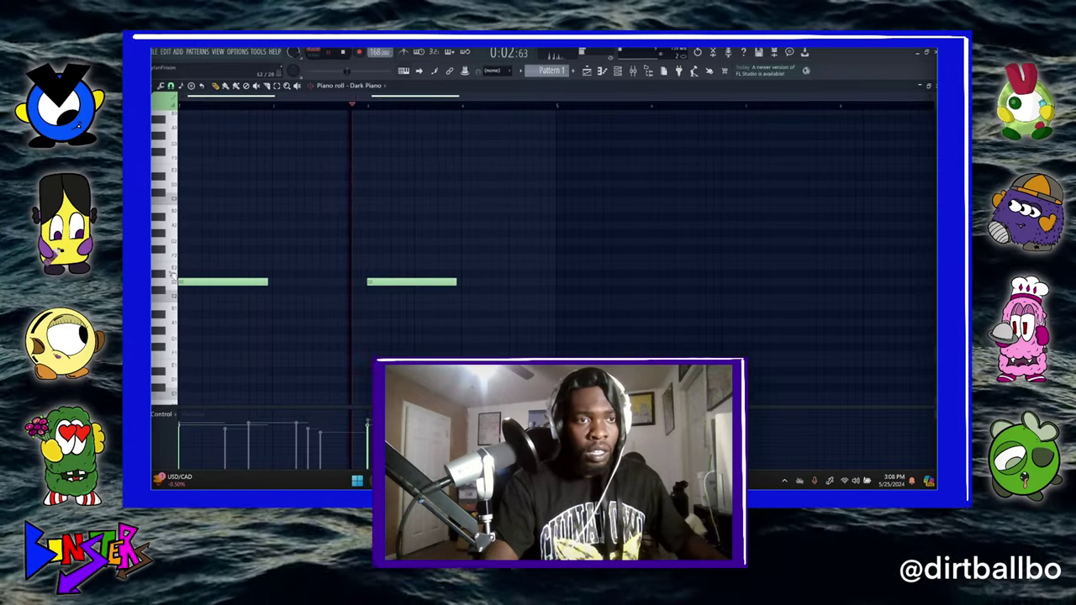
scroll(172, 286, up, 5)
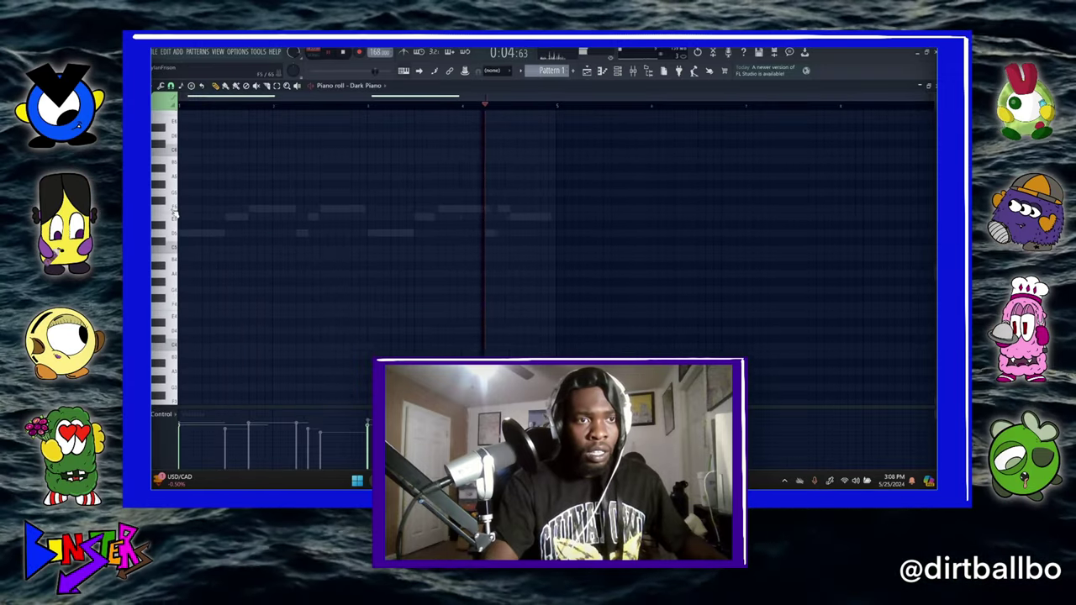
scroll(179, 223, down, 5)
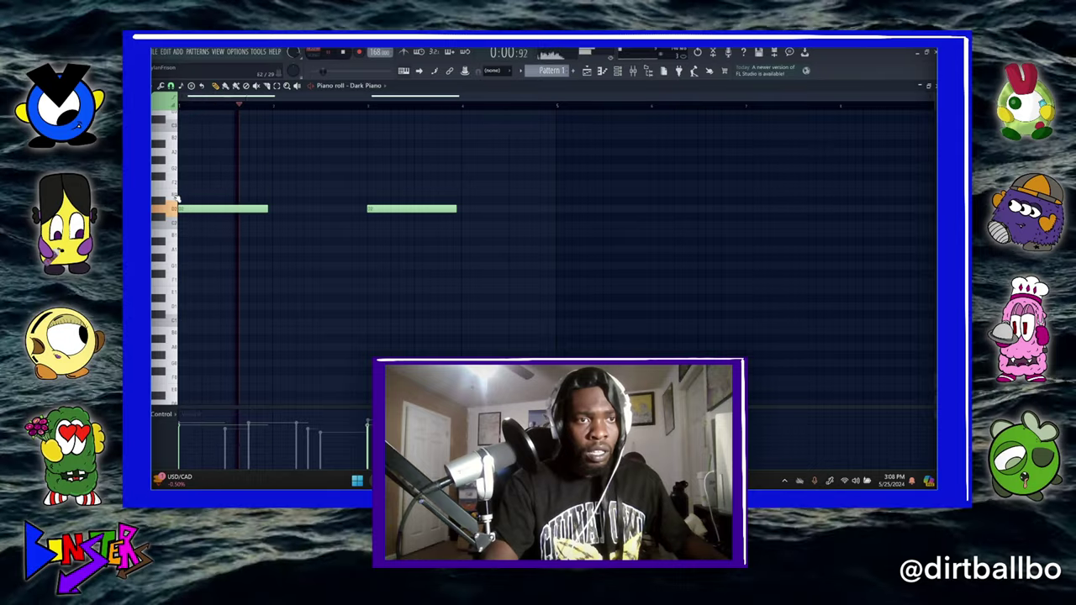
click(463, 176)
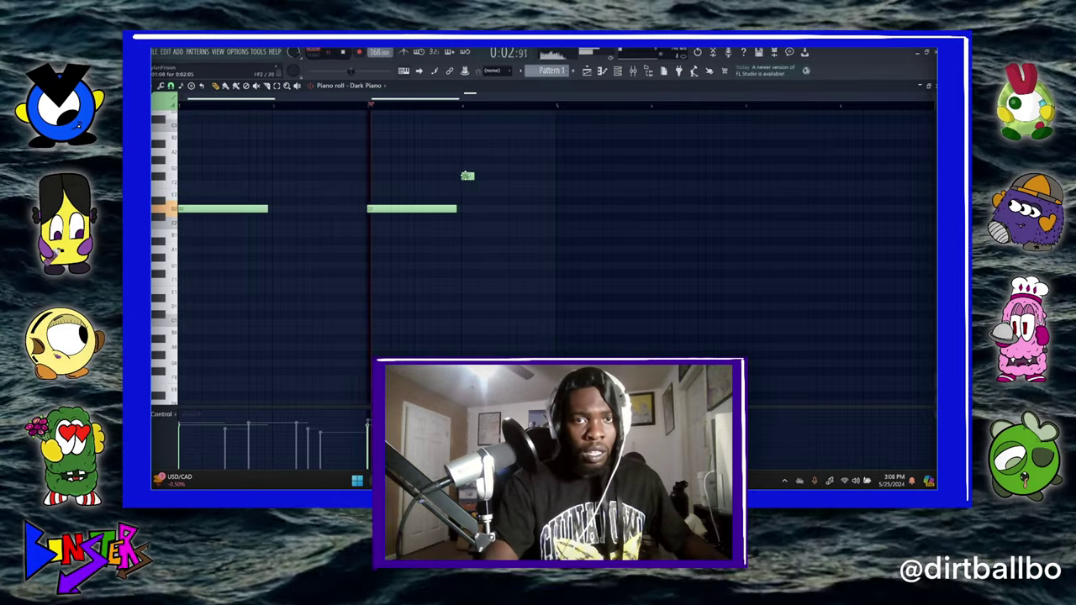
drag(466, 177, 495, 186)
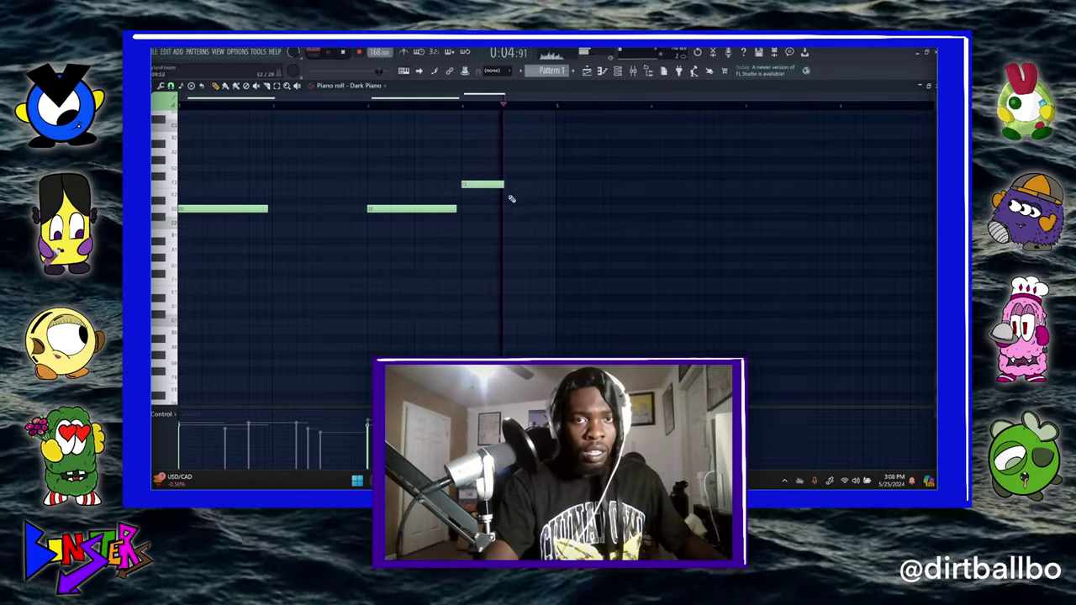
click(510, 193)
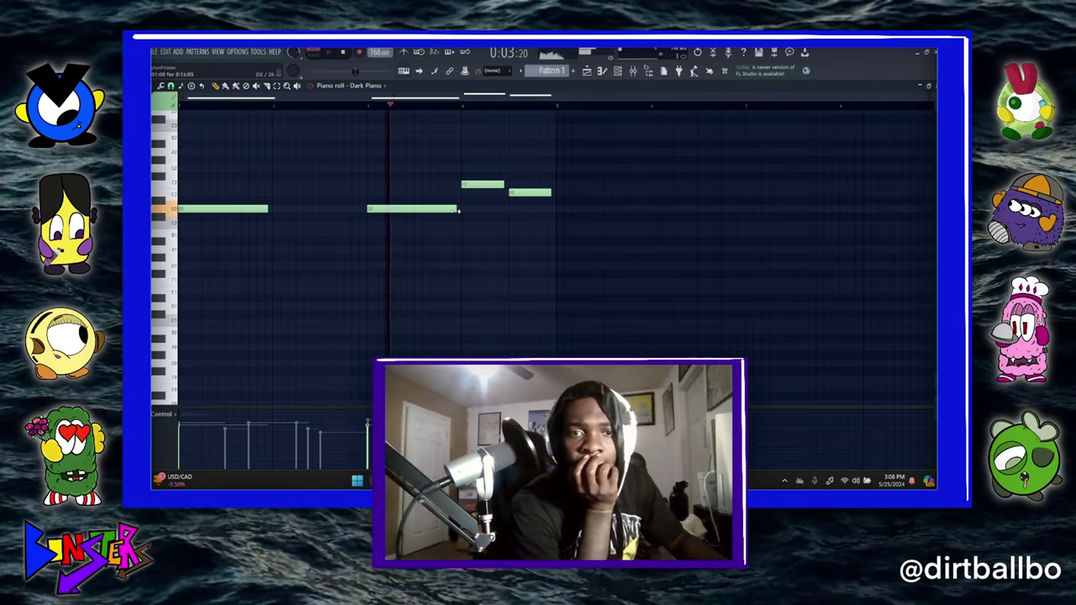
Shorten bar 3's D2 note in Dark Piano to just over half a bar and shift the F2 and E2 notes about one beat earlier
drag(458, 211, 423, 206)
drag(477, 184, 456, 182)
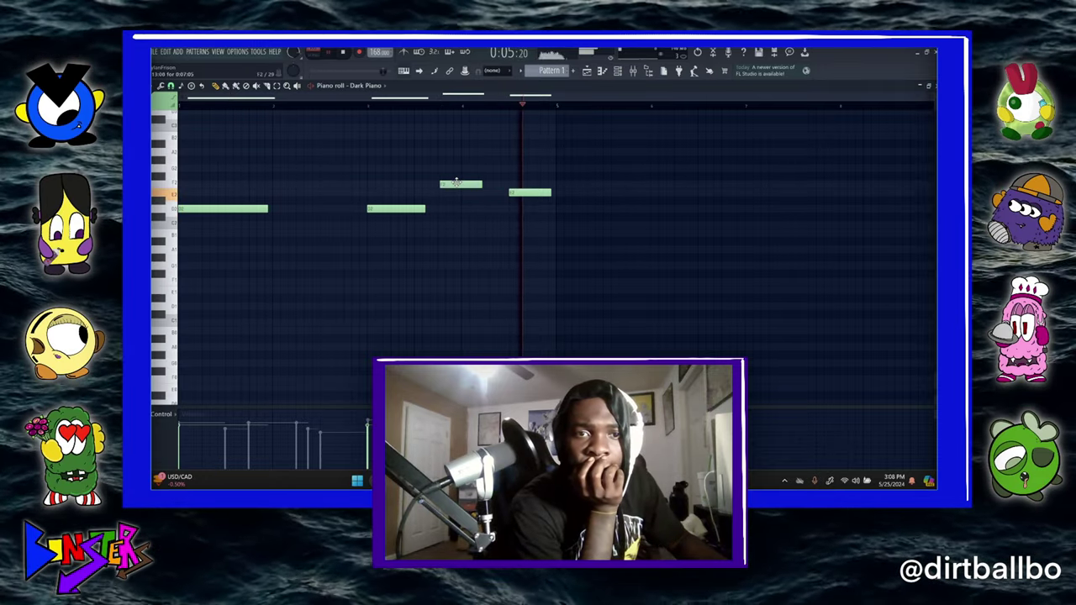
drag(524, 193, 501, 191)
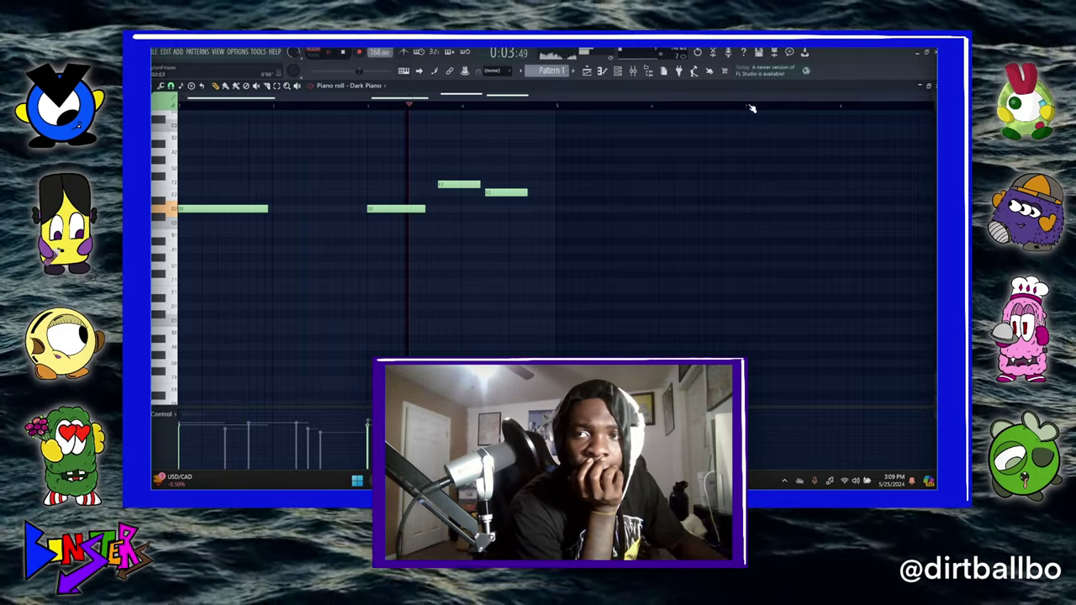
click(934, 87)
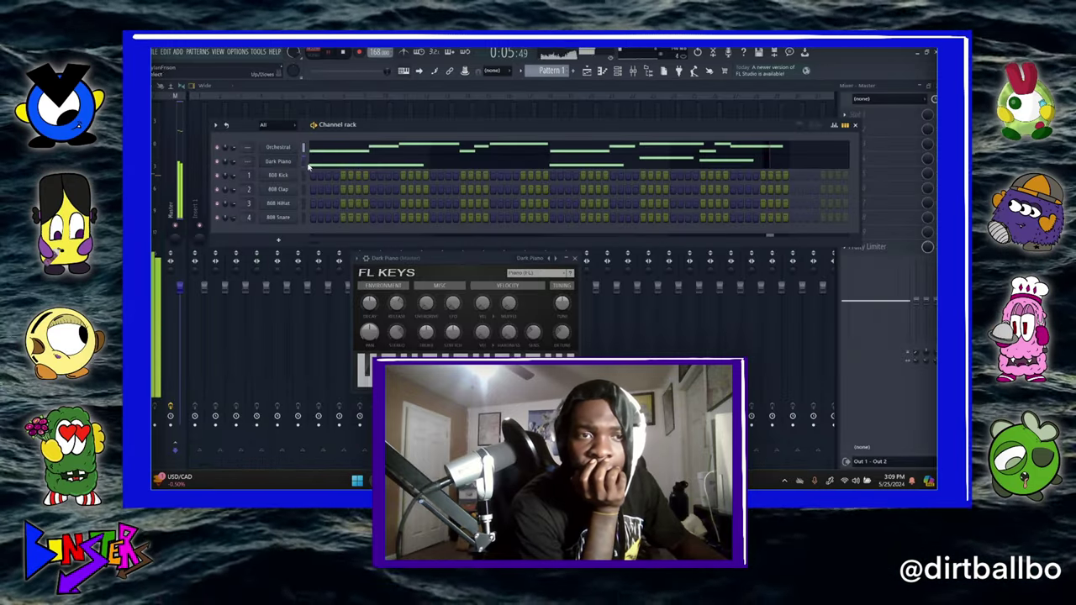
Clone the Dark Piano channel and copy the Orchestral channel's notes into the clone
right_click(300, 156)
click(337, 238)
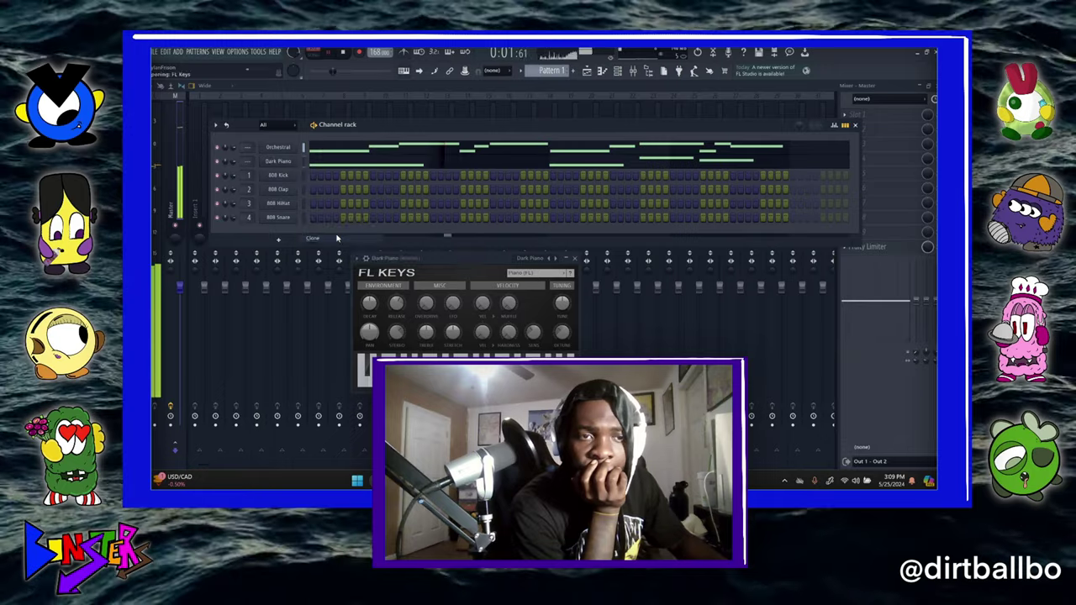
right_click(289, 147)
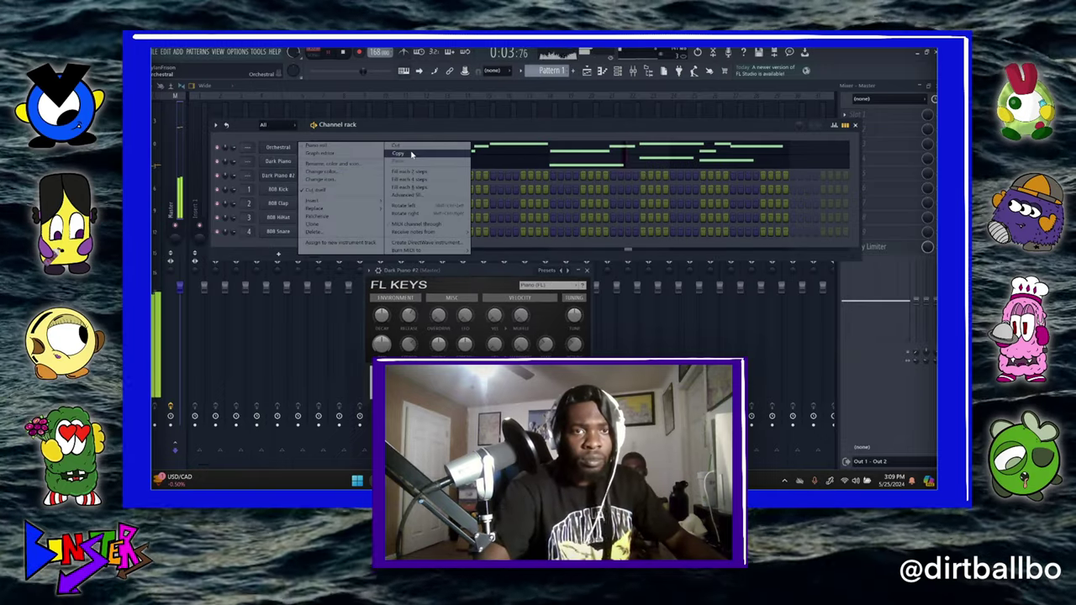
click(411, 153)
right_click(289, 174)
click(400, 193)
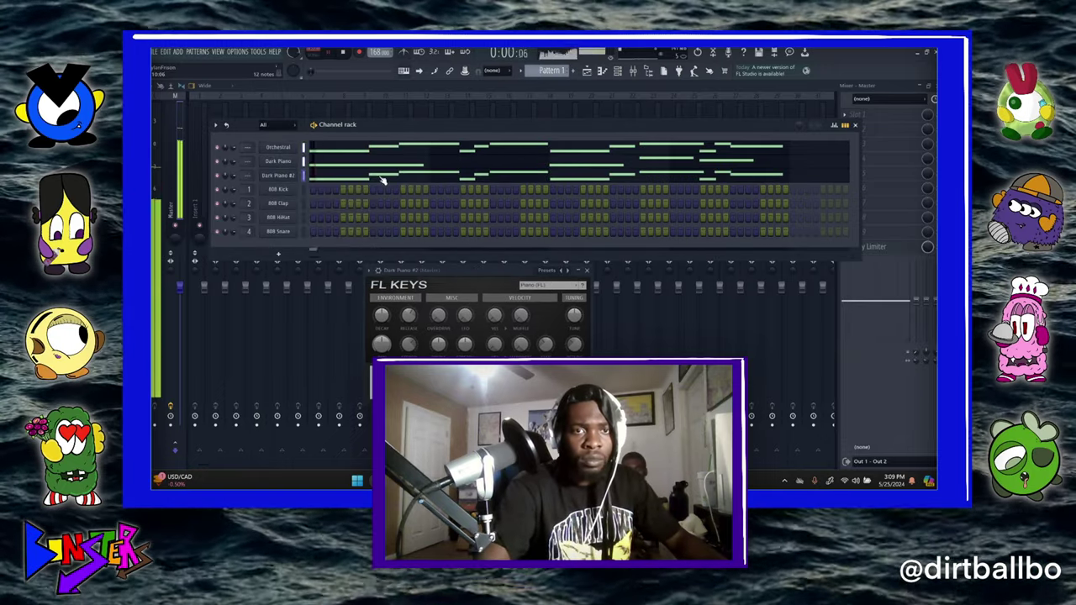
Open the Dark Piano #2 notes for editing and change the piano roll's snap setting
click(378, 174)
scroll(369, 185, up, 5)
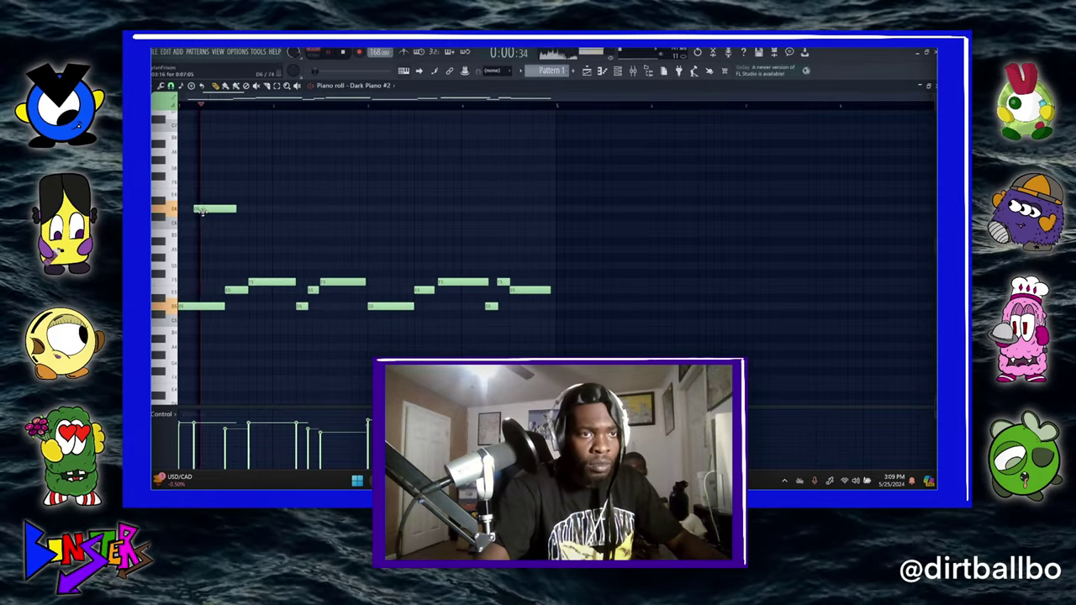
click(156, 86)
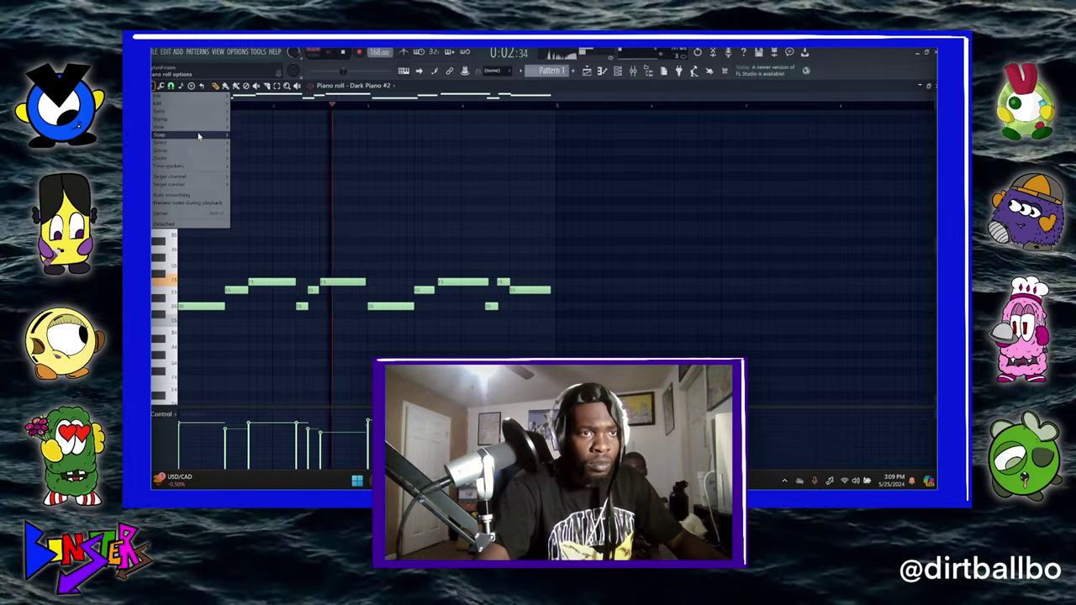
mouse_move(209, 136)
click(246, 167)
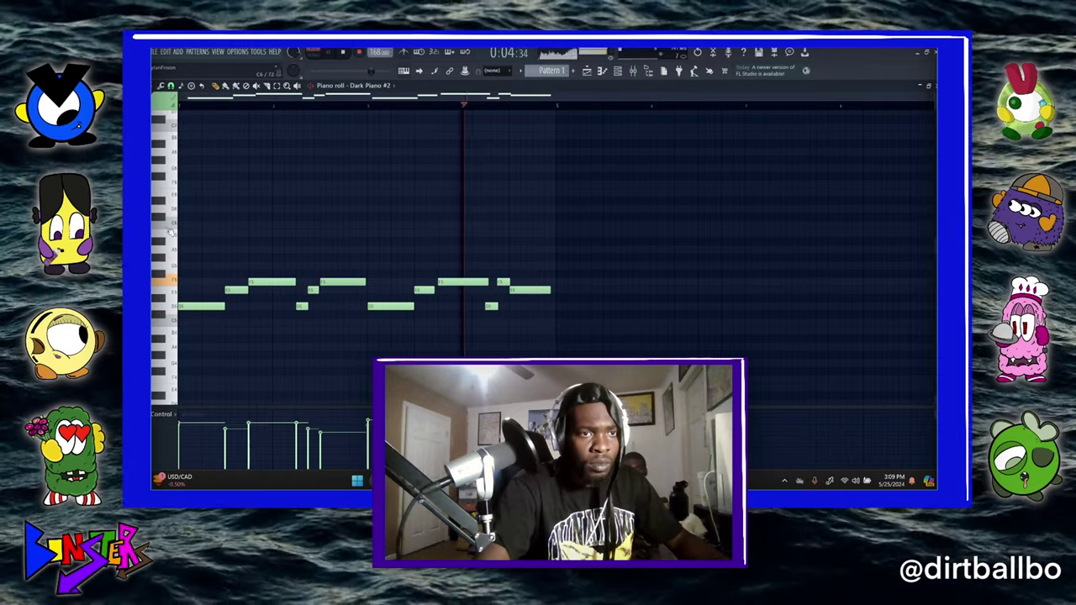
Place D6 notes, each about half a bar long, on the second beat of all four bars in Dark Piano #2
click(195, 208)
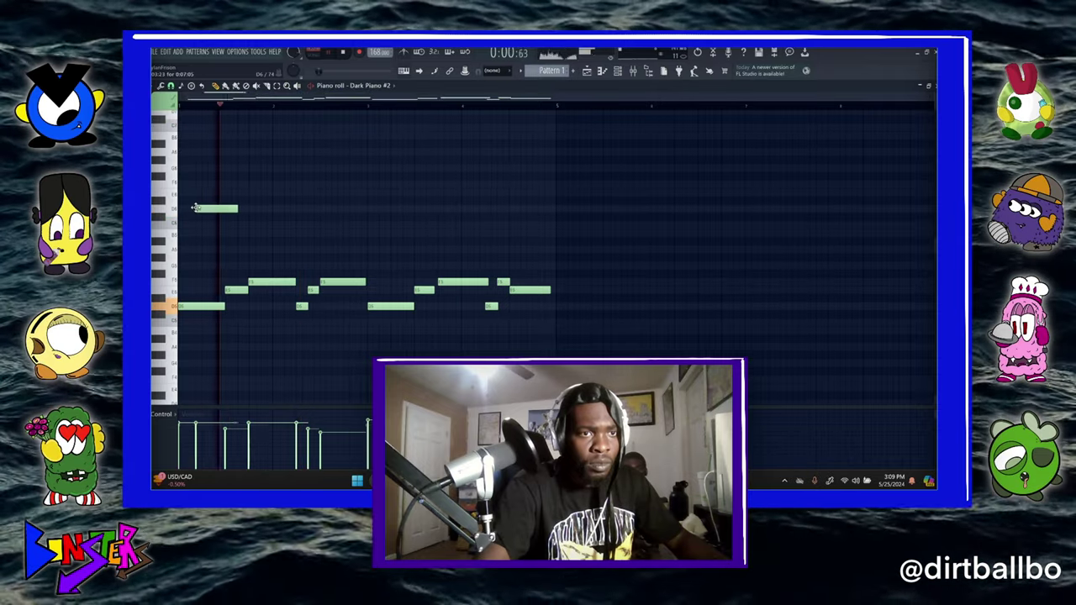
right_click(227, 211)
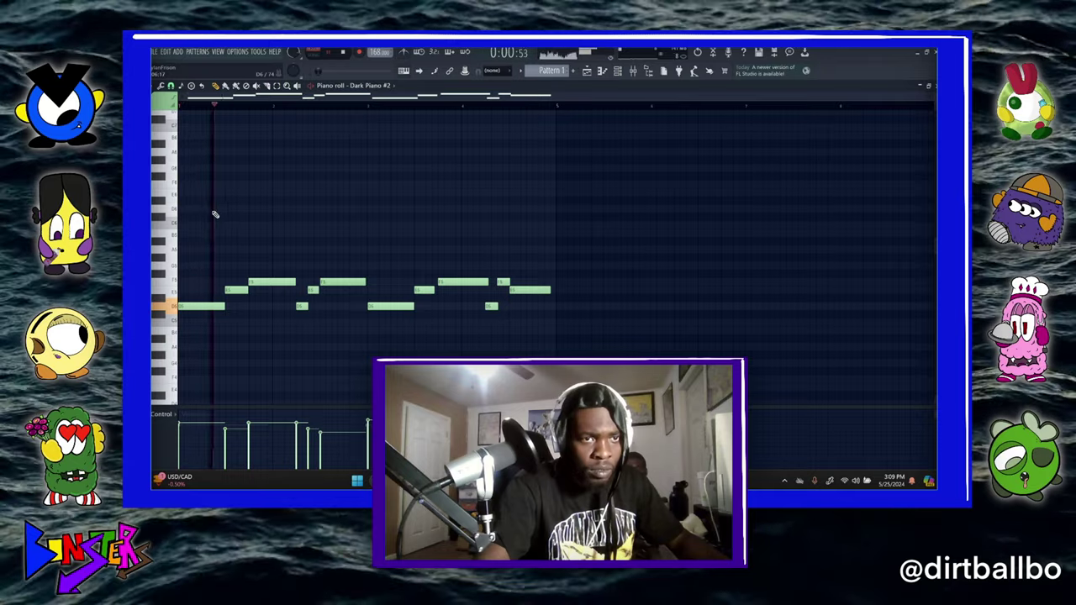
click(205, 210)
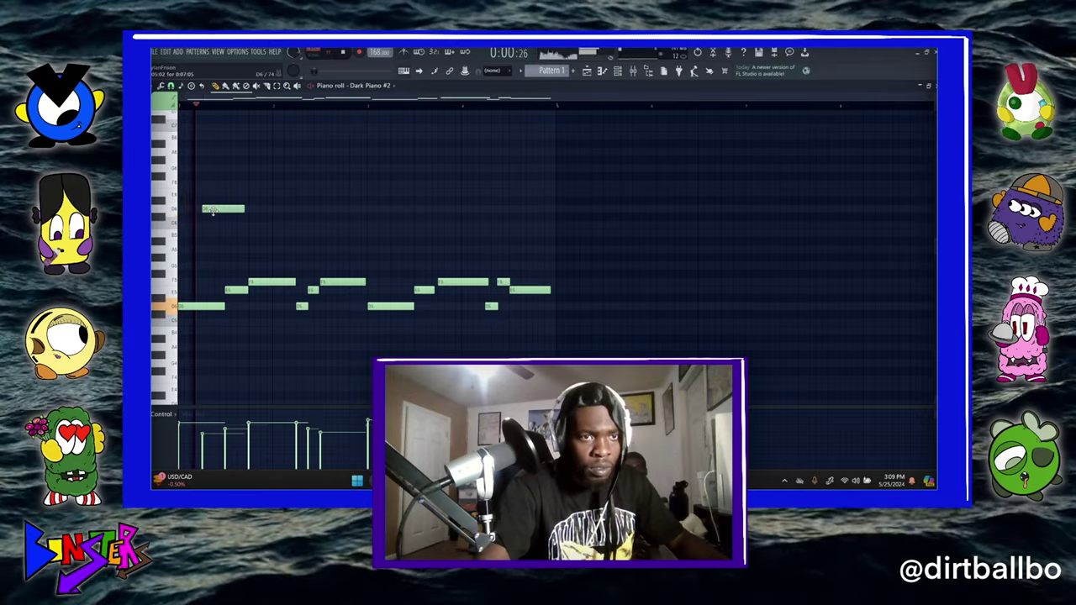
click(297, 208)
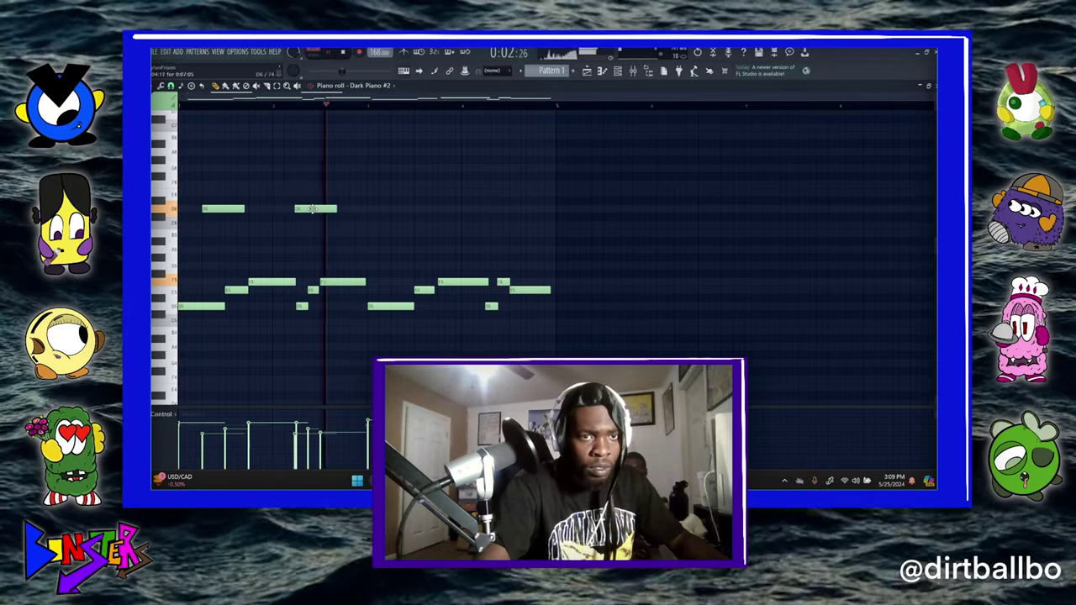
click(388, 209)
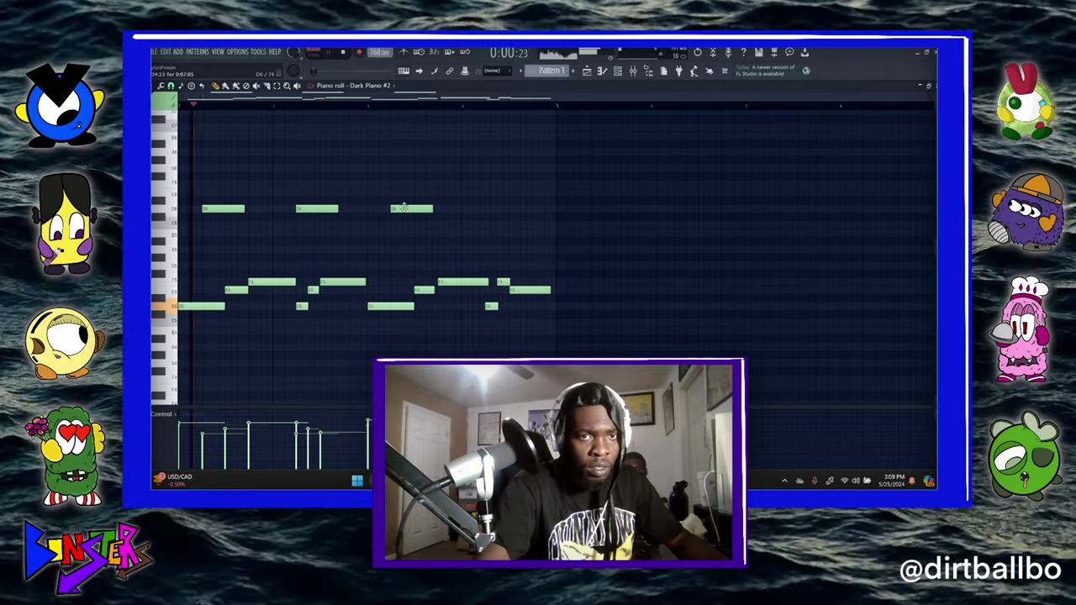
click(489, 208)
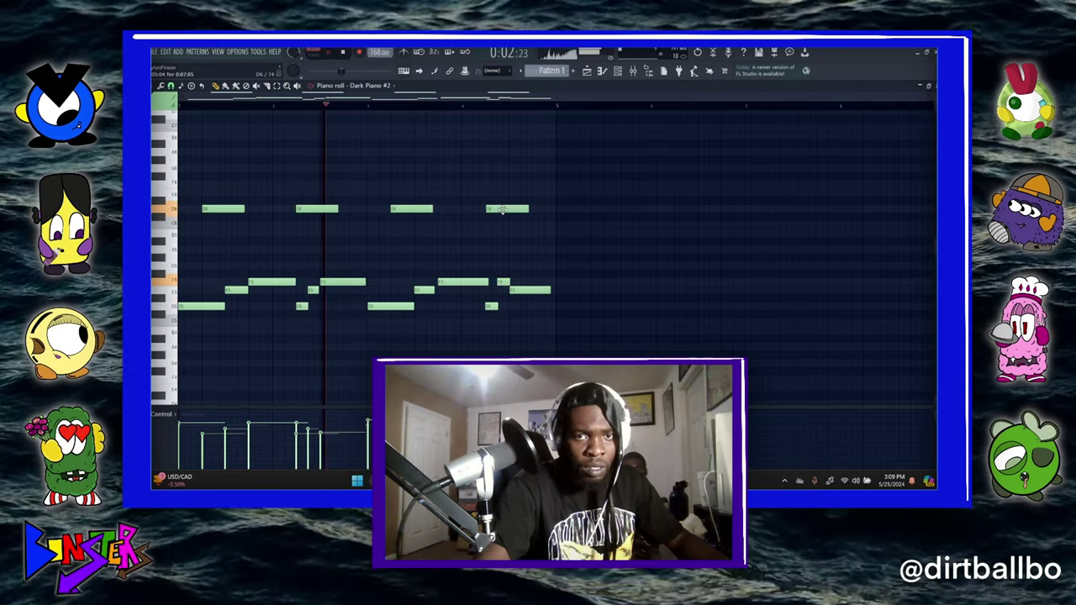
Shorten bar 4's D6 note in Dark Piano #2 and add short F6 and E6 notes in the second half of that bar
drag(528, 208, 526, 177)
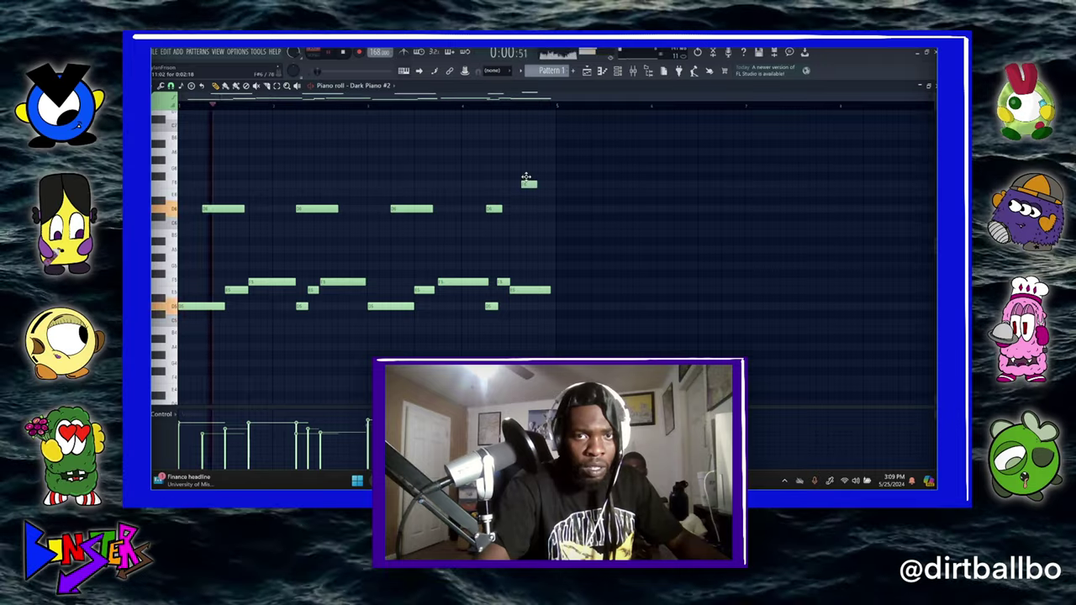
click(536, 193)
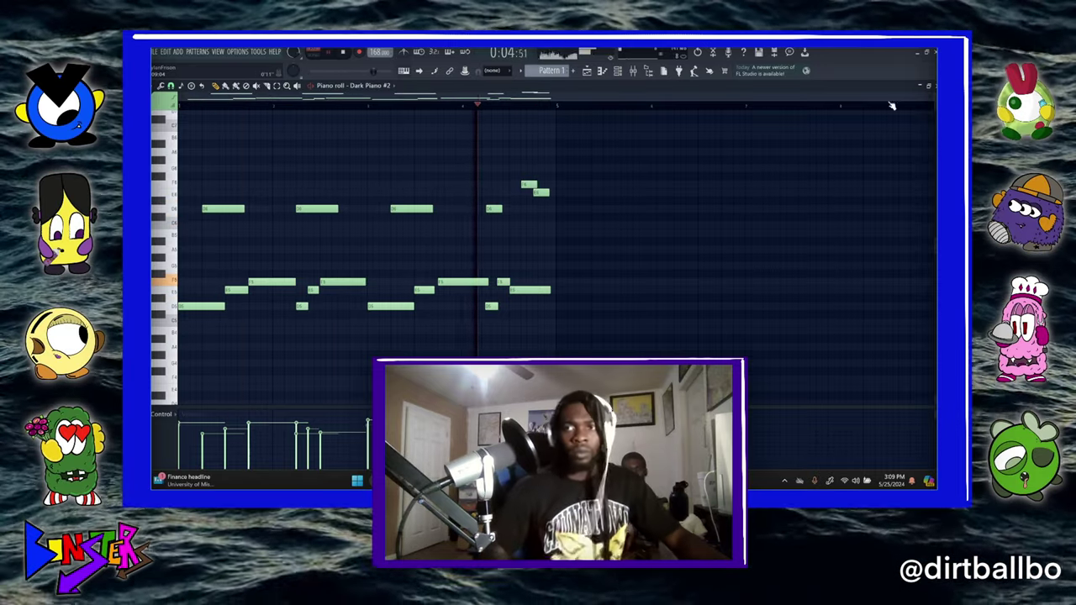
click(936, 85)
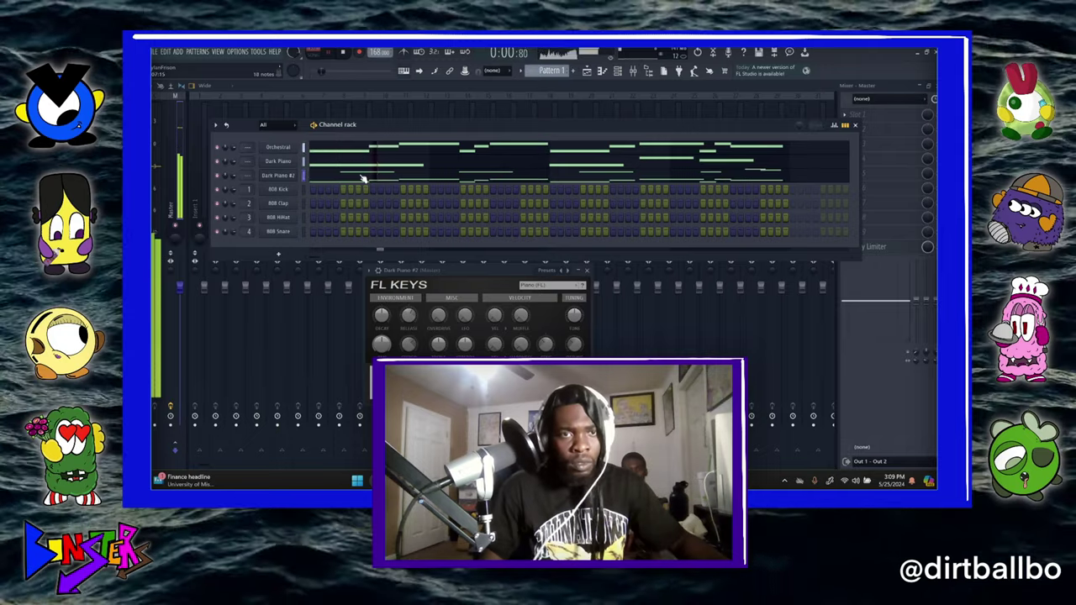
Add short F6 and E6 notes at the end of bar 2 in Dark Piano #2, matching the bar 4 ending
click(364, 178)
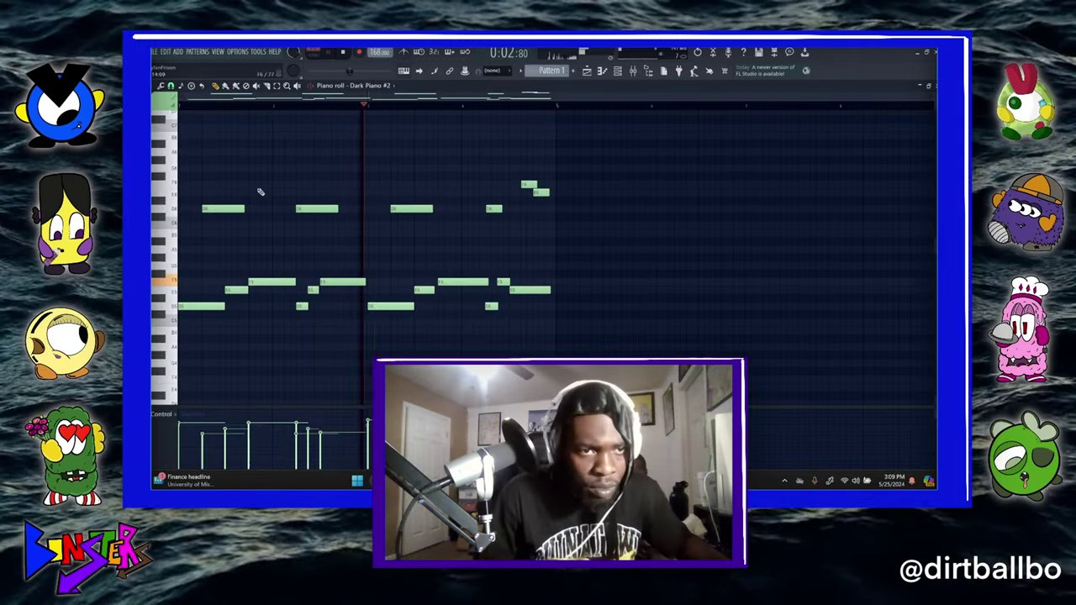
click(264, 185)
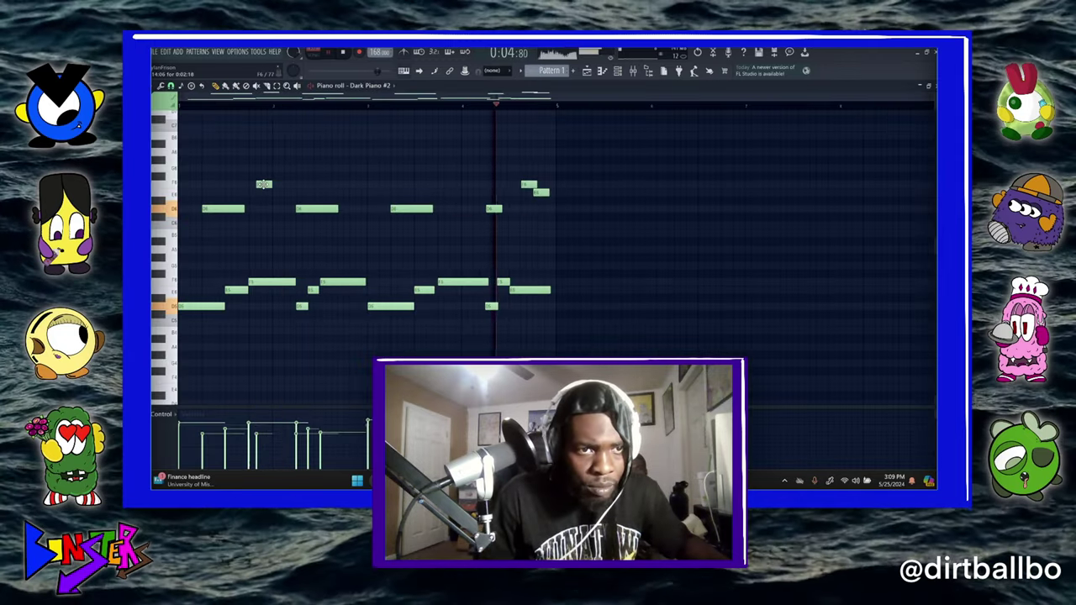
mouse_move(263, 184)
mouse_down()
mouse_move(243, 182)
mouse_move(339, 177)
mouse_up()
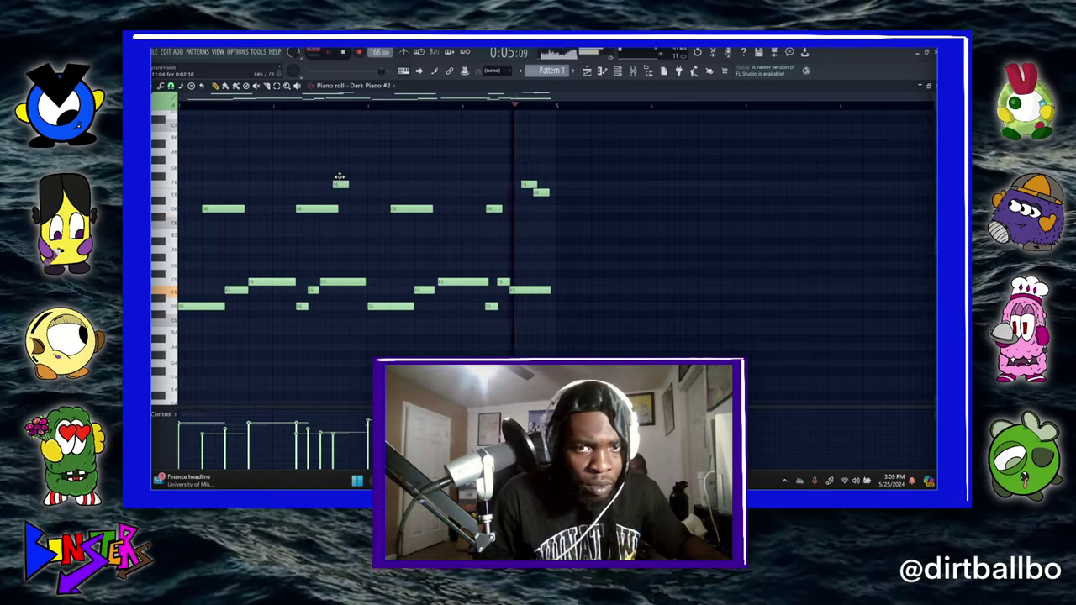
click(346, 192)
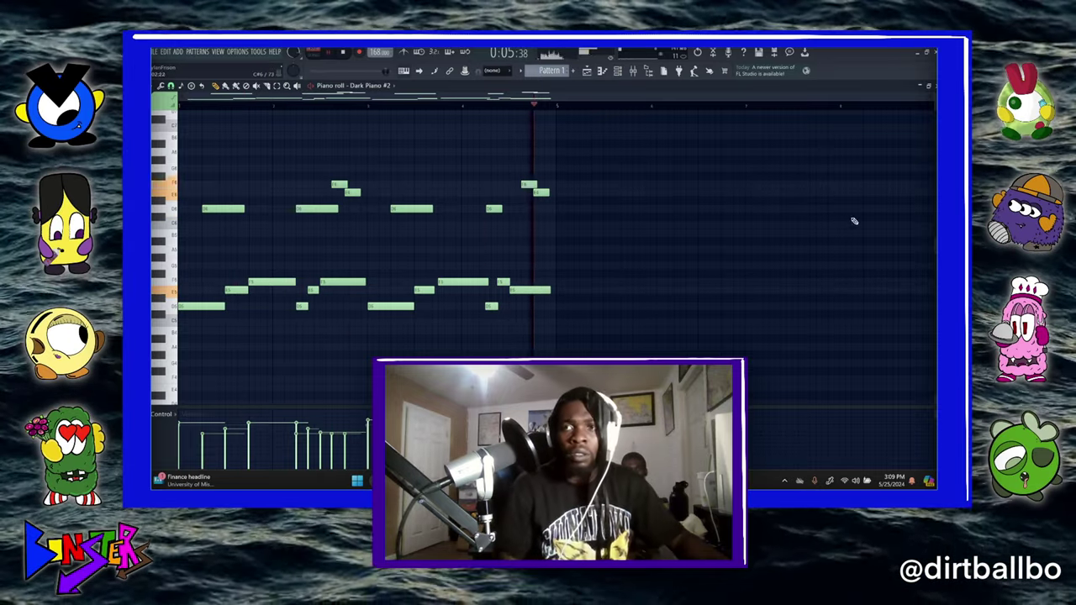
click(936, 86)
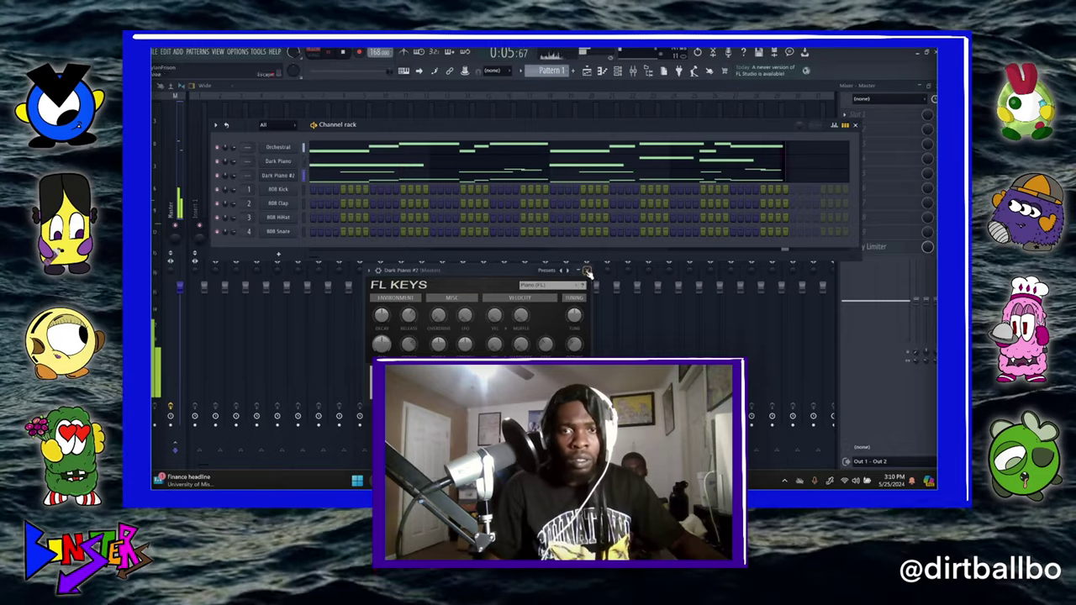
Close the FL Keys window and audition Detroit 808 samples 3, 2 and 1 from the DETROIT drum kit
click(587, 271)
click(649, 72)
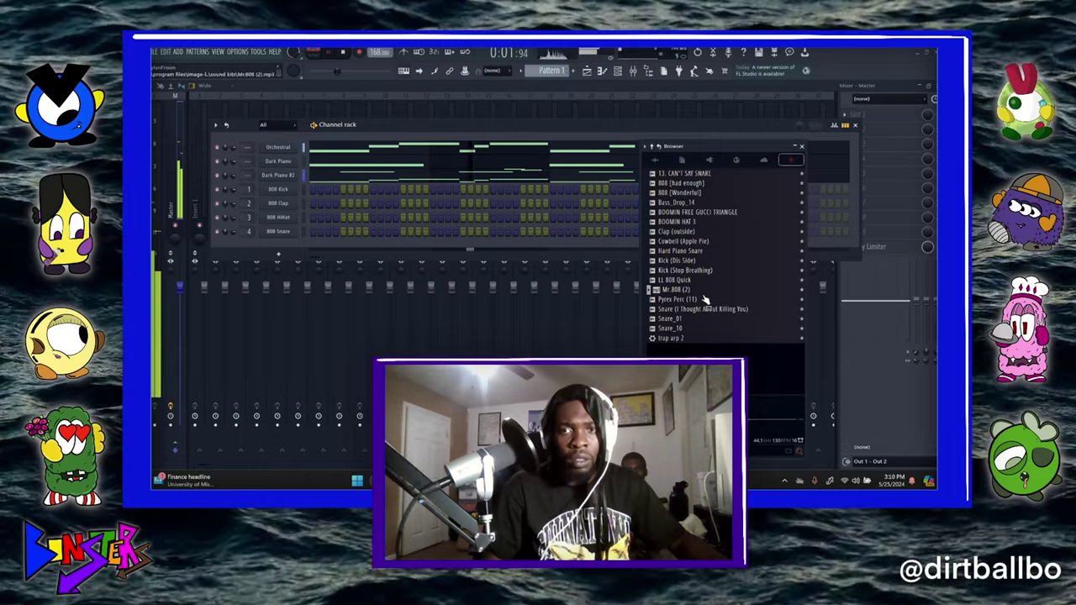
click(655, 160)
scroll(671, 309, down, 2)
scroll(671, 307, down, 1)
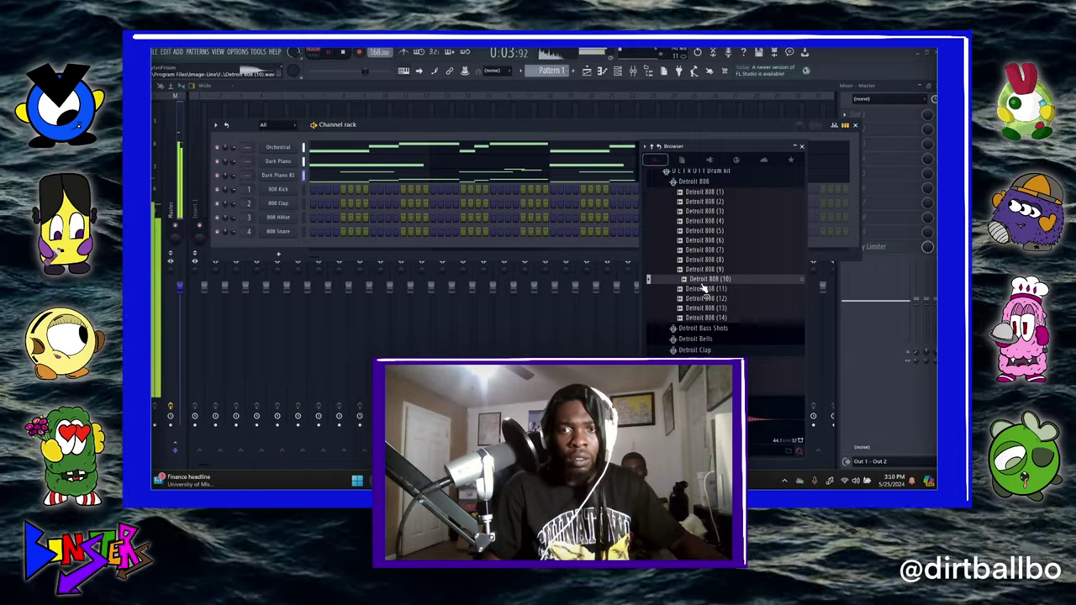
click(707, 212)
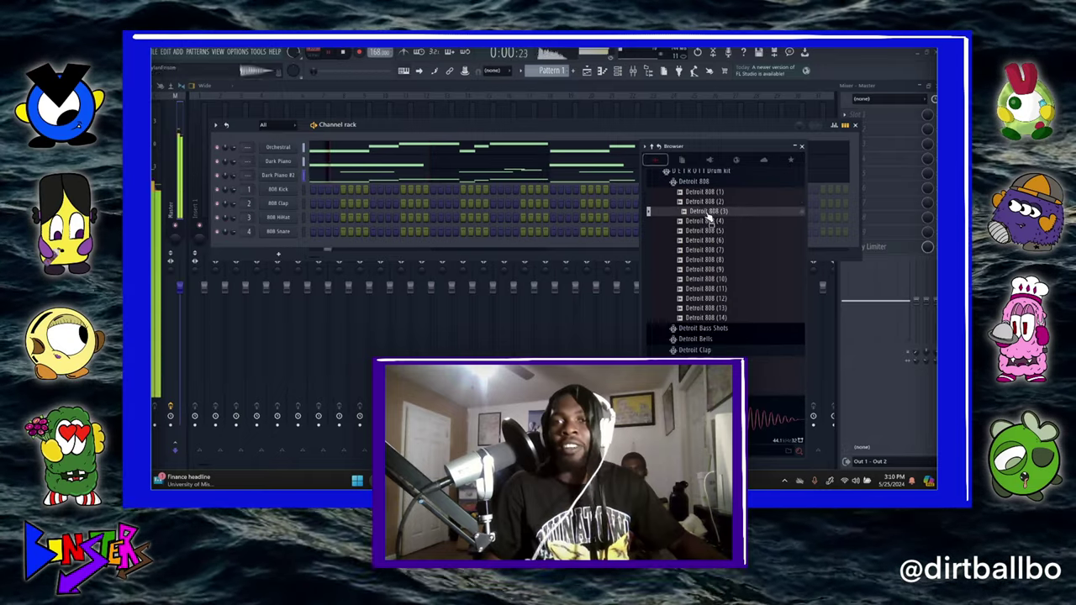
click(710, 202)
click(710, 192)
click(707, 183)
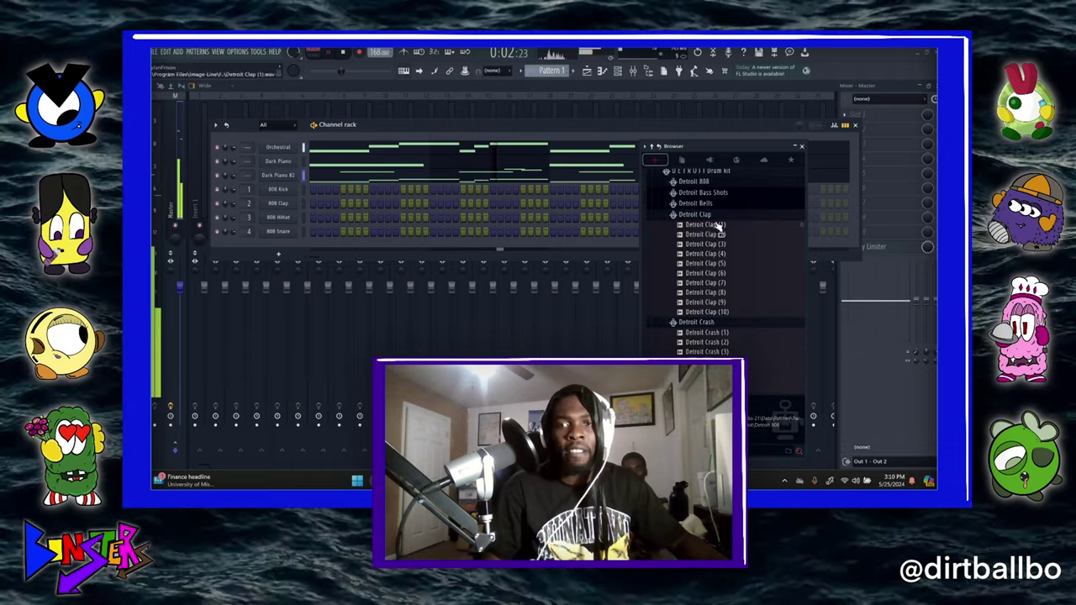
Audition Detroit Crash samples 1, 3, 6, 5 and 4 from the drum kit
click(712, 334)
click(712, 352)
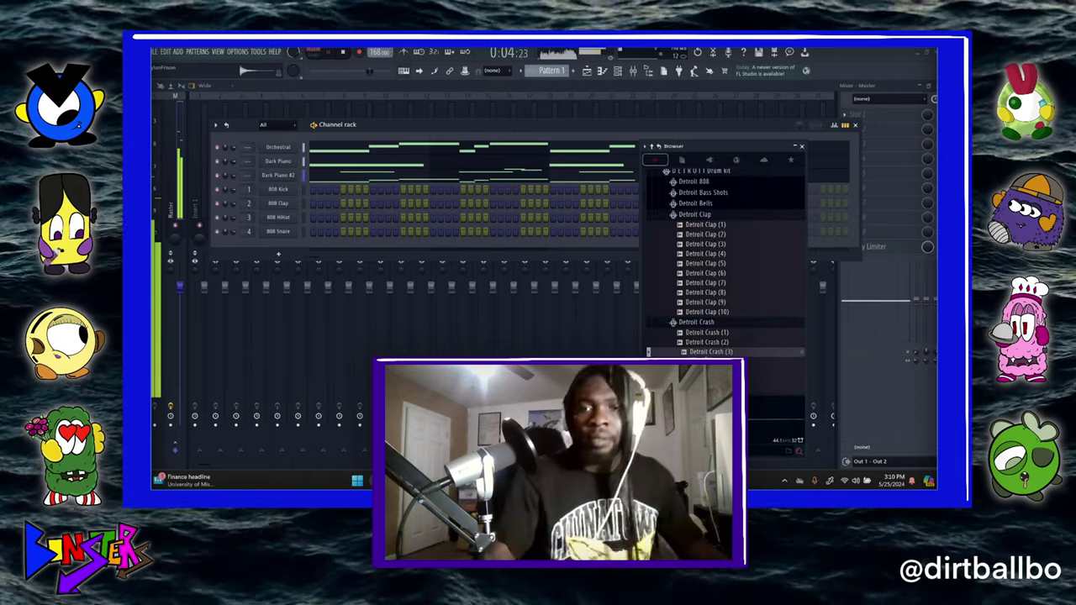
scroll(715, 340, up, 1)
scroll(715, 340, down, 6)
click(719, 225)
click(718, 216)
click(712, 206)
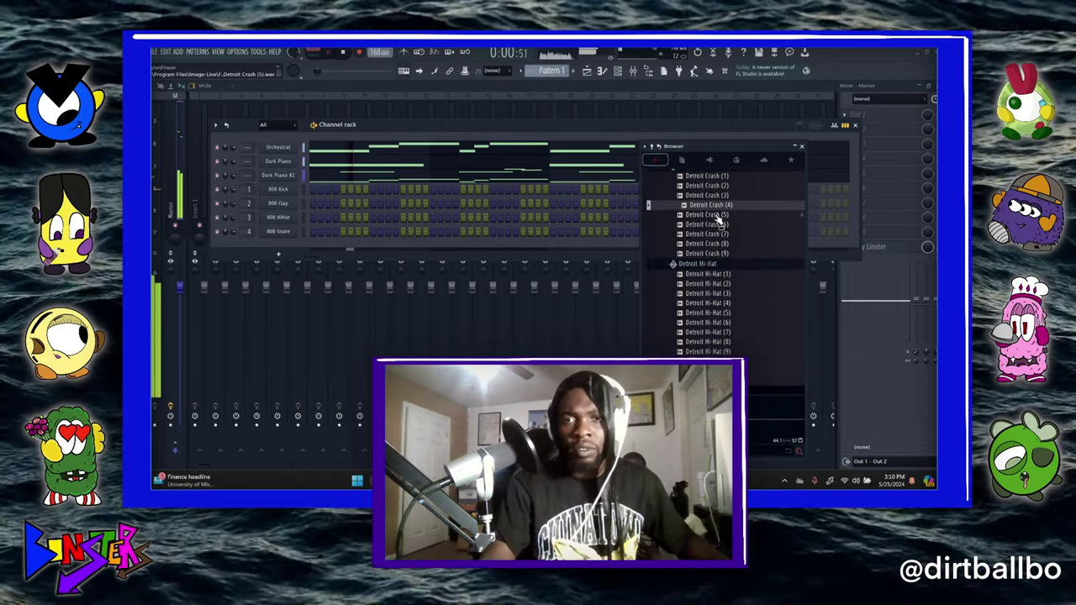
Replace the 808 Kick with Detroit Crash (4), enable Normalize for it, and place a hit on the pattern's first step
drag(714, 208, 279, 191)
click(287, 191)
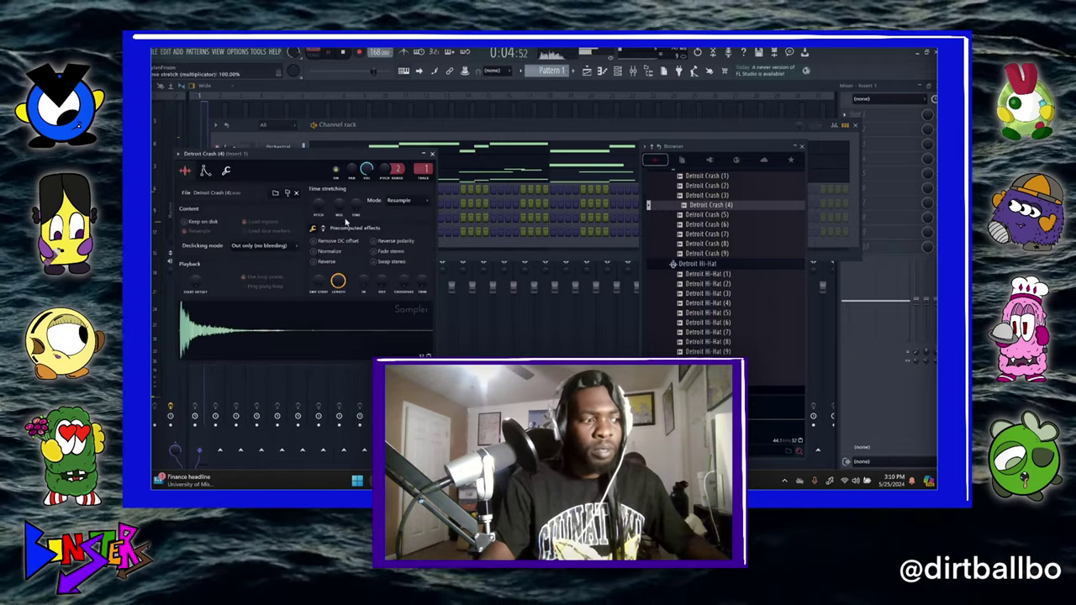
click(314, 250)
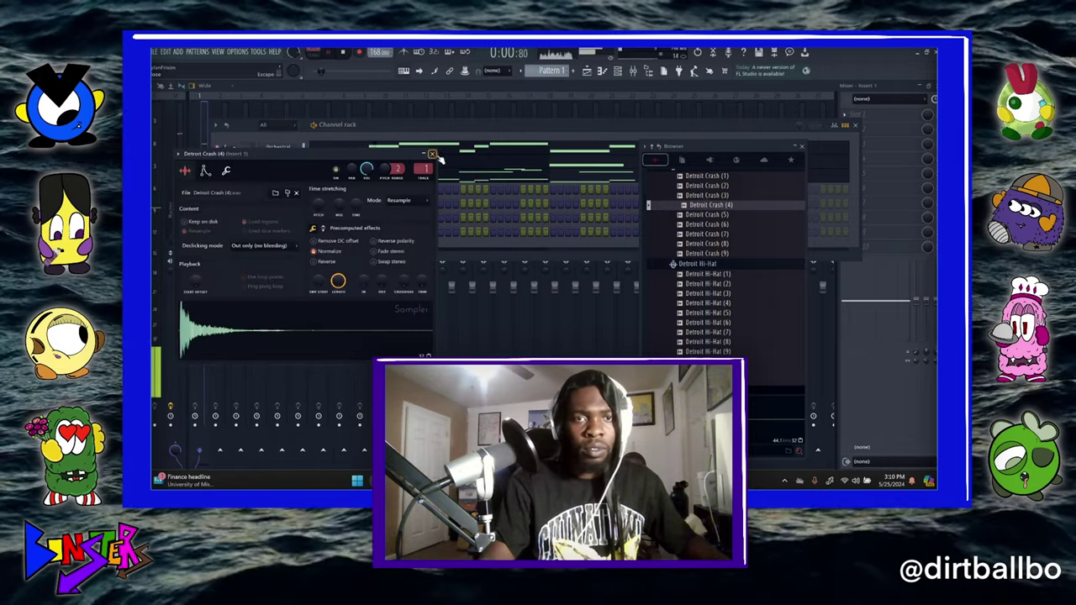
click(433, 154)
Audition Detroit Perc samples, replace the 808 Clap with Detroit Perc (4), and place a hit on step 61
scroll(696, 347, down, 4)
click(710, 296)
click(711, 318)
click(706, 337)
key(Down)
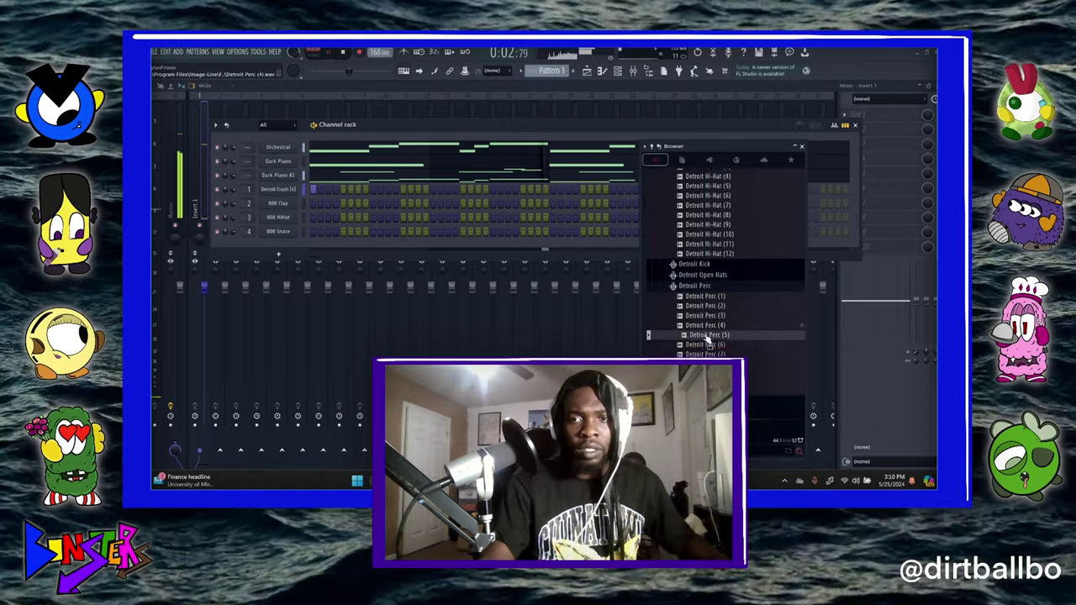
scroll(707, 339, down, 5)
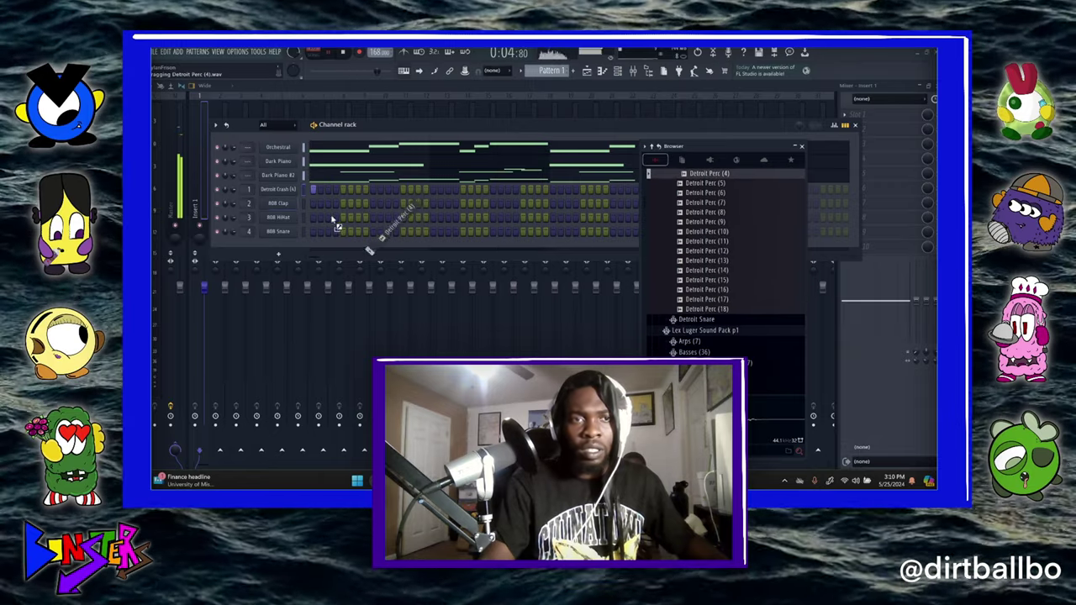
drag(336, 225, 269, 208)
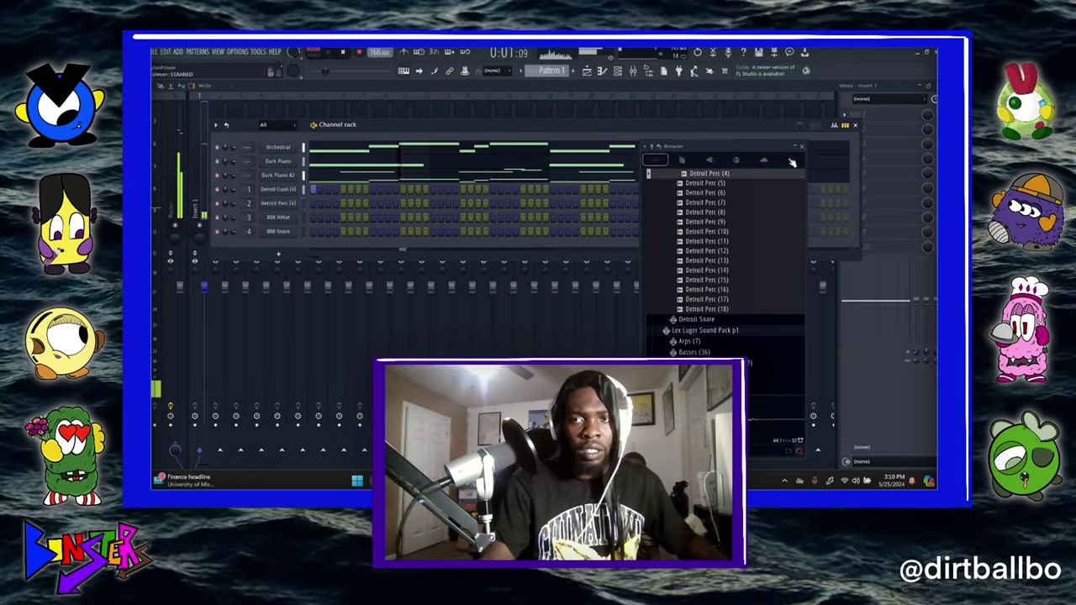
click(800, 148)
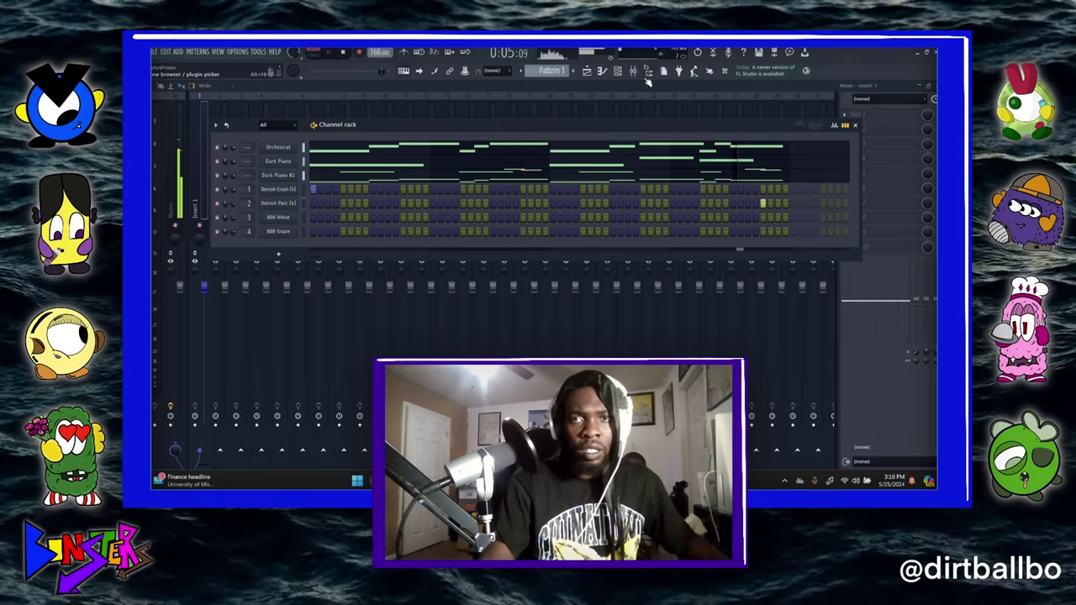
Replace the 808 HiHat with Detroit Snare (6) from the Detroit Snare folder and place hits on steps 9, 25, 41 and 59
click(648, 74)
click(705, 321)
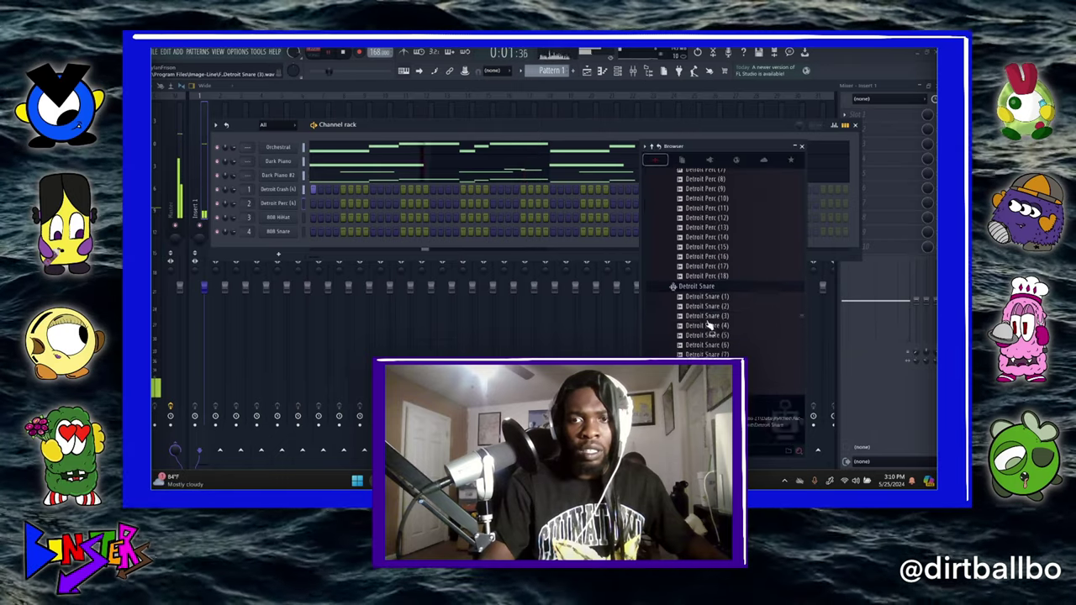
click(716, 229)
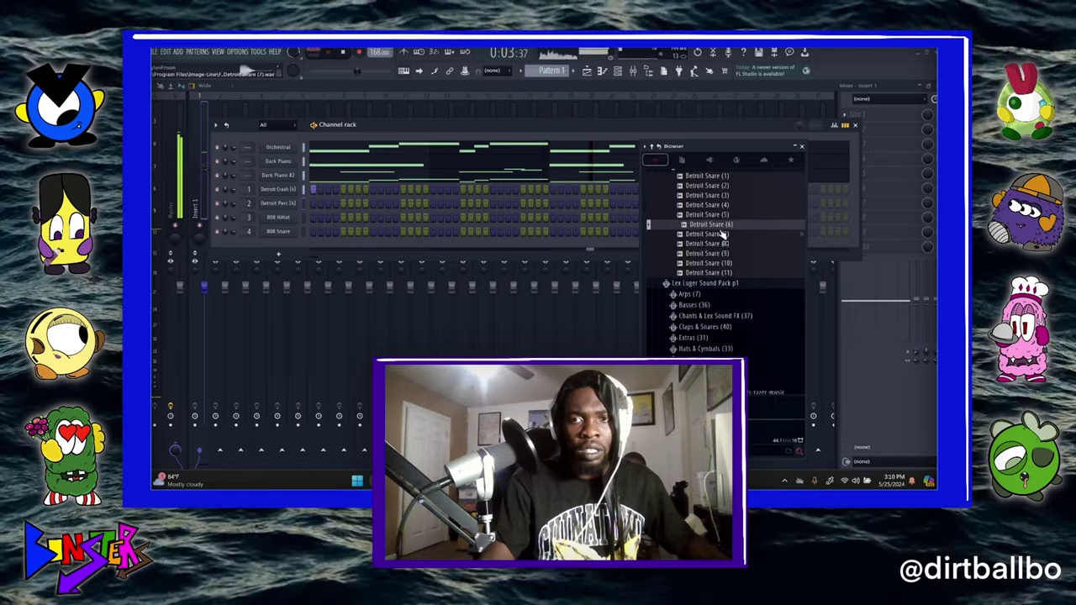
drag(530, 246, 279, 224)
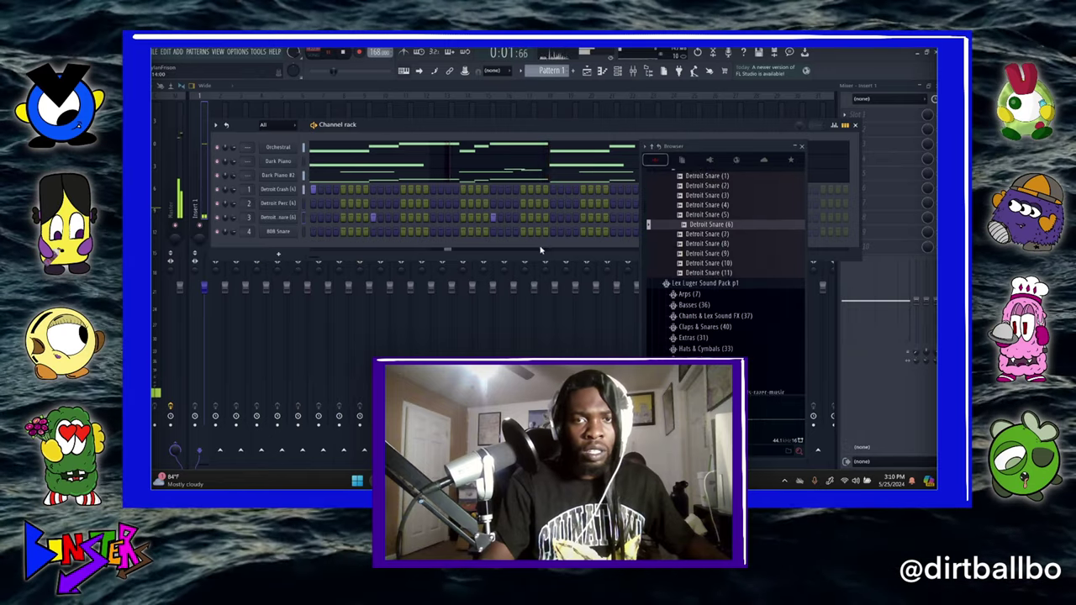
click(803, 147)
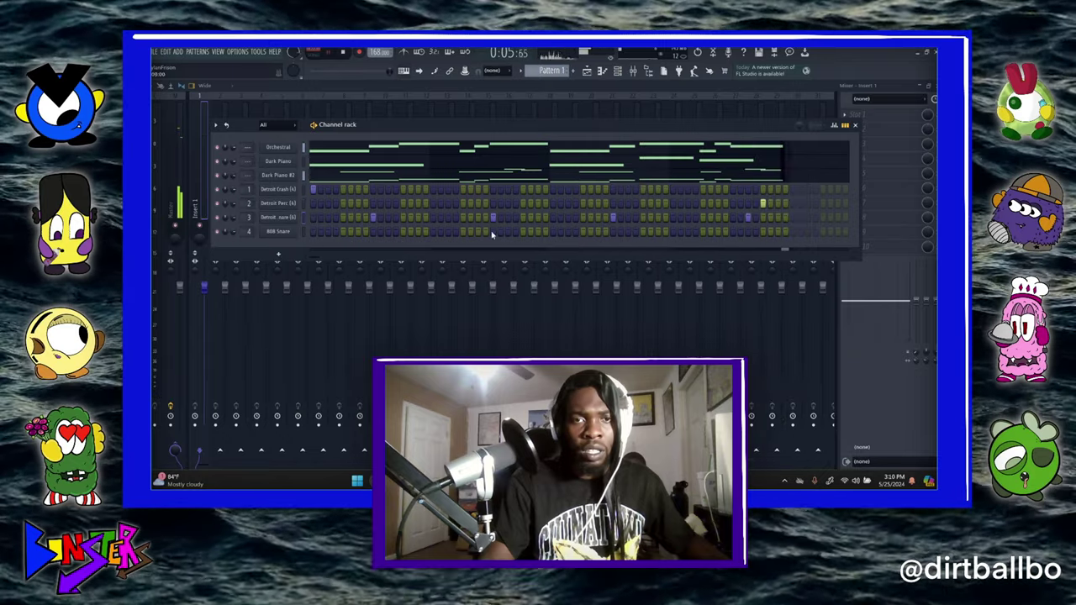
Audition Detroit Hi-Hat samples 8, 6, 5, 3, 2, 1, 11, 10 and 9 from the DETROIT drum kit
click(621, 73)
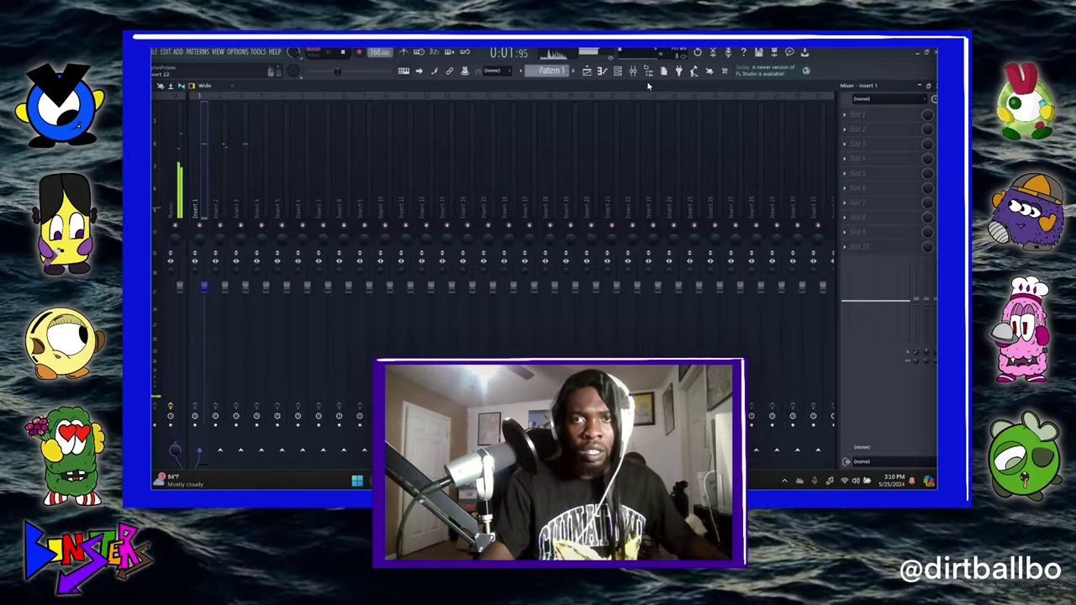
click(649, 72)
scroll(698, 280, up, 8)
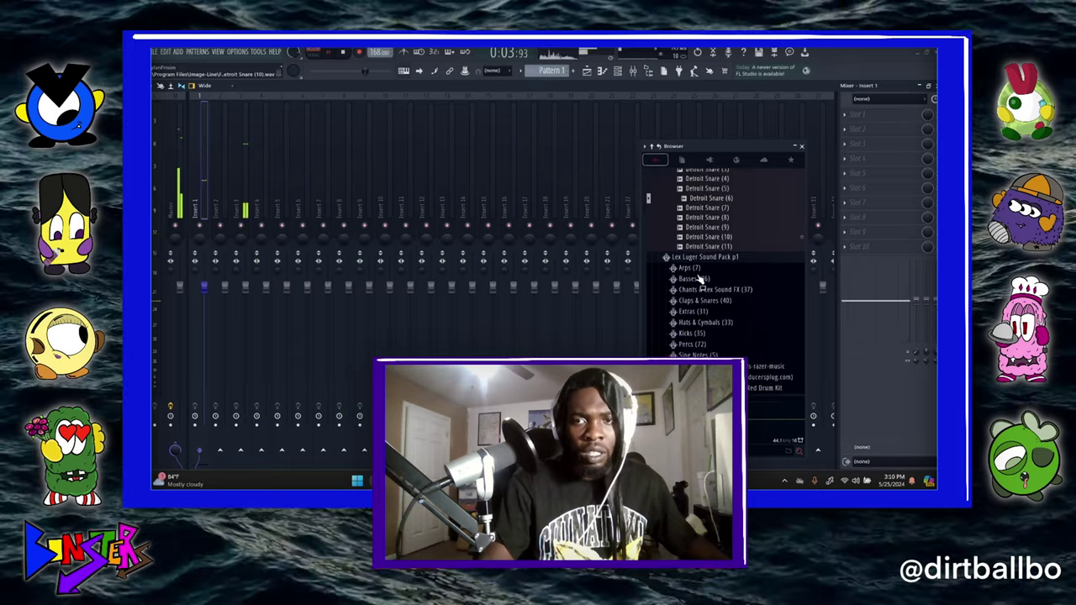
scroll(699, 278, up, 4)
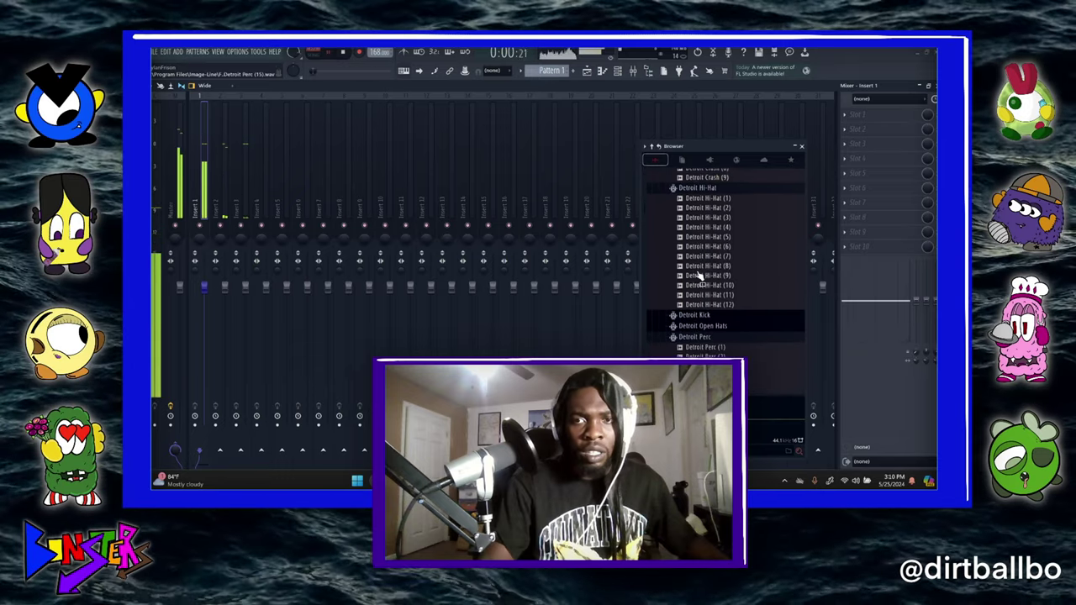
click(700, 267)
click(702, 248)
click(705, 239)
click(705, 219)
click(707, 209)
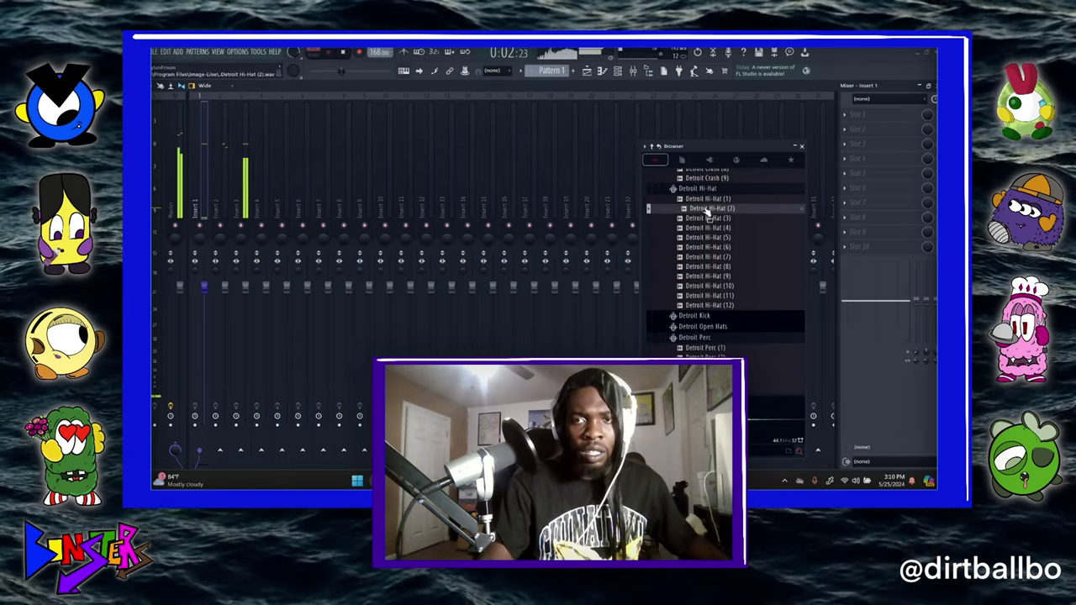
click(707, 199)
click(712, 295)
click(712, 286)
click(712, 278)
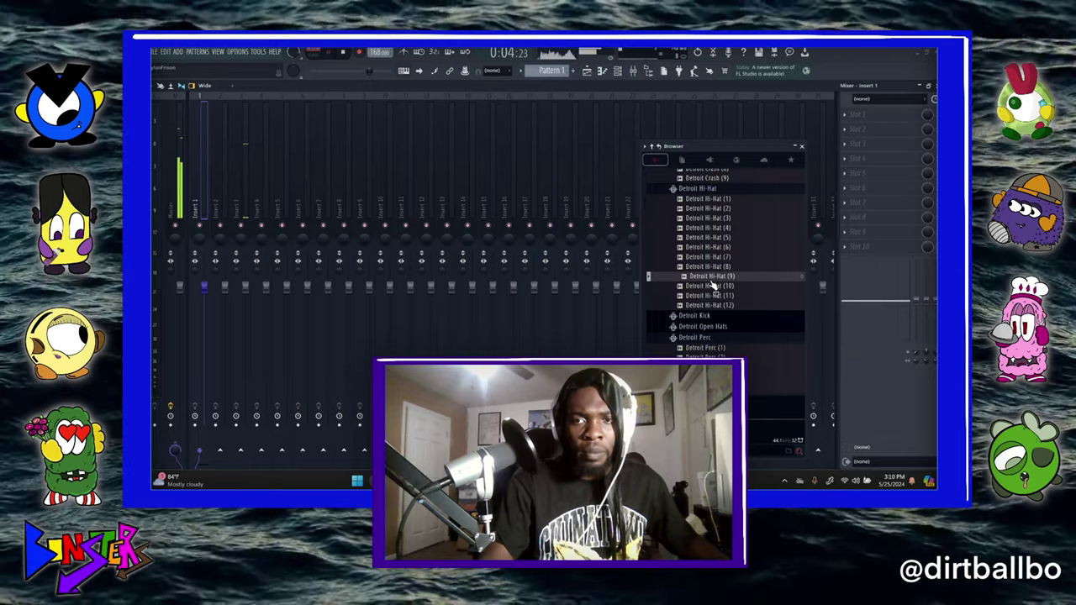
Replace the 808 Snare with Detroit Hi-Hat (10), fill its channel every 2 steps, and close the sample browser
key(F6)
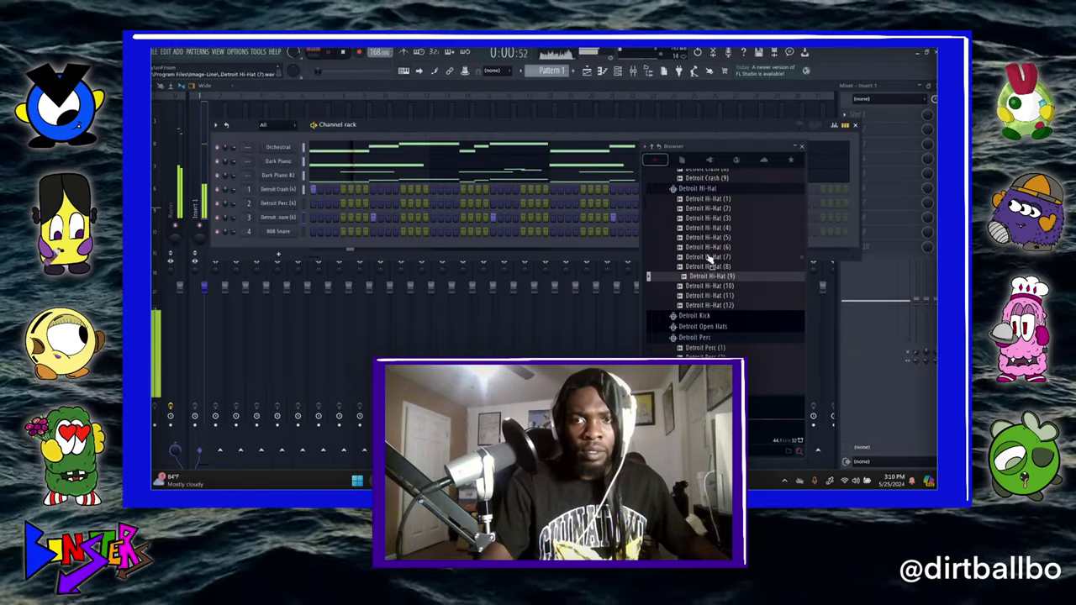
click(706, 286)
drag(706, 291, 277, 232)
right_click(296, 231)
click(408, 255)
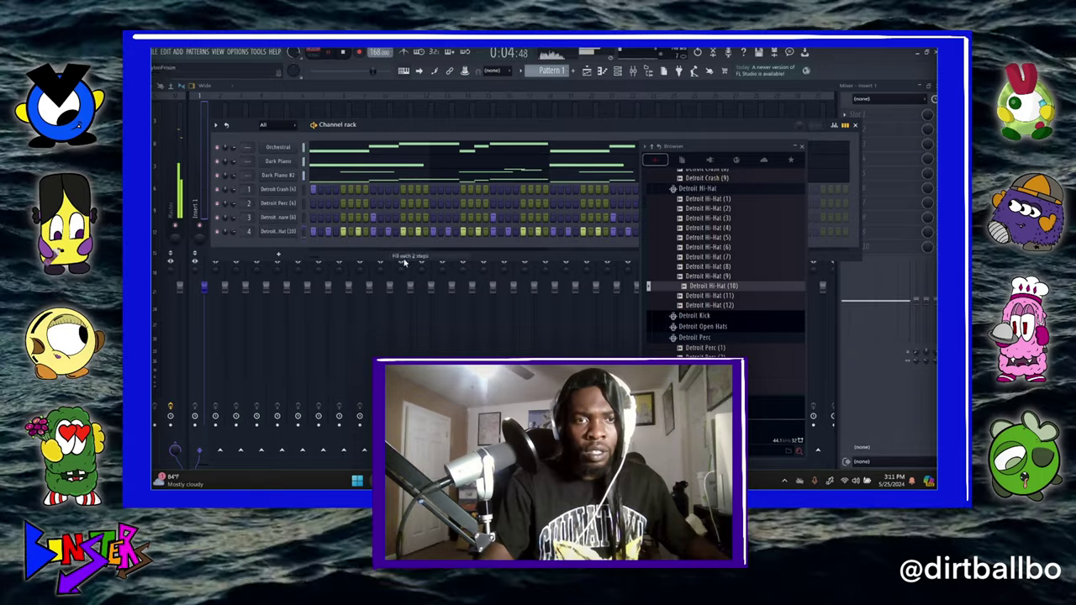
click(270, 233)
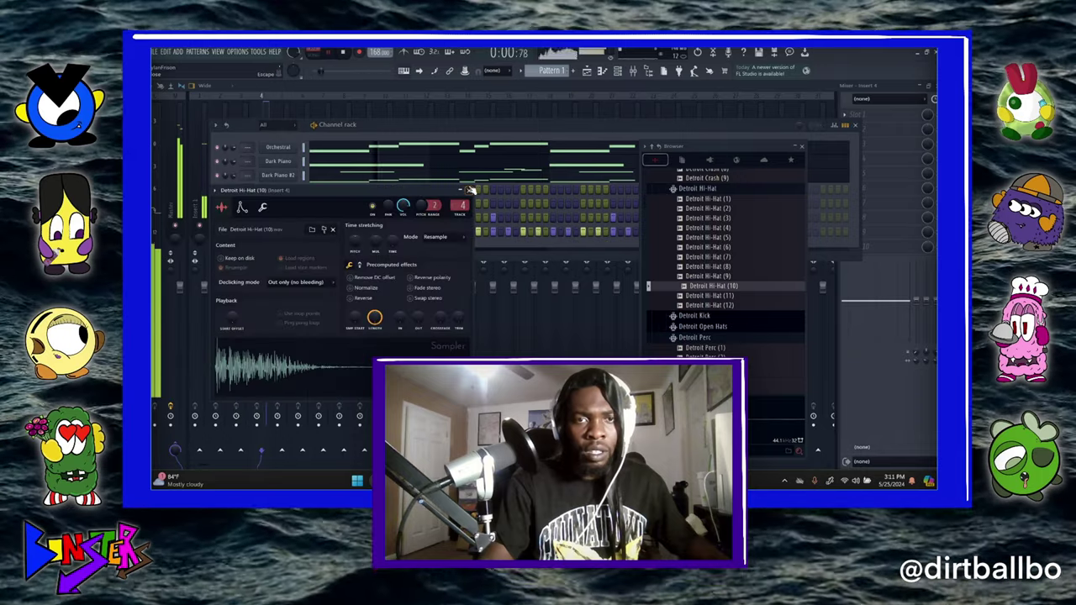
click(472, 190)
right_click(298, 229)
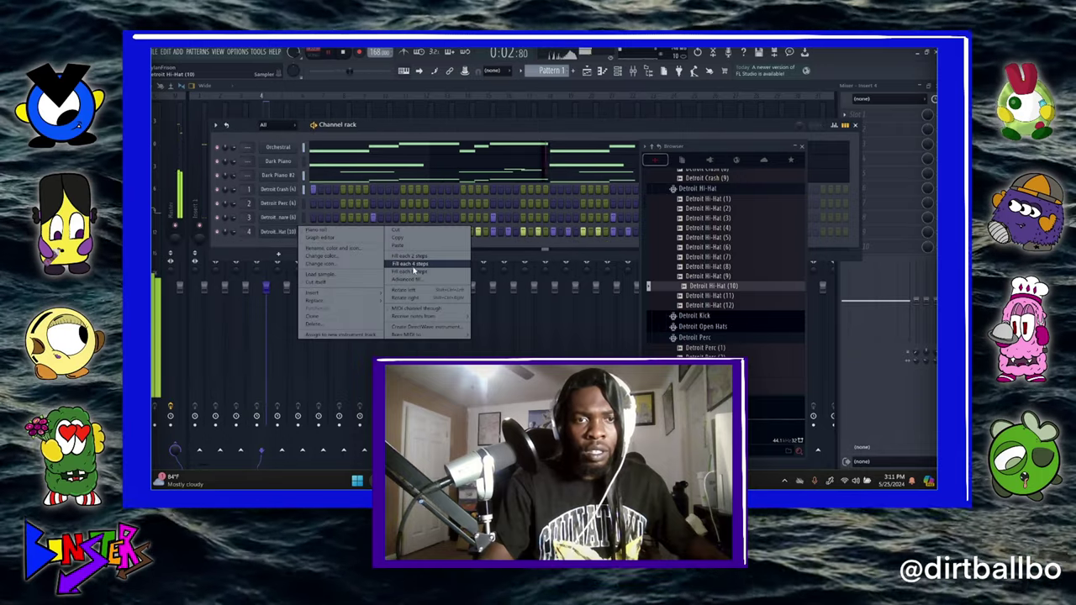
click(308, 232)
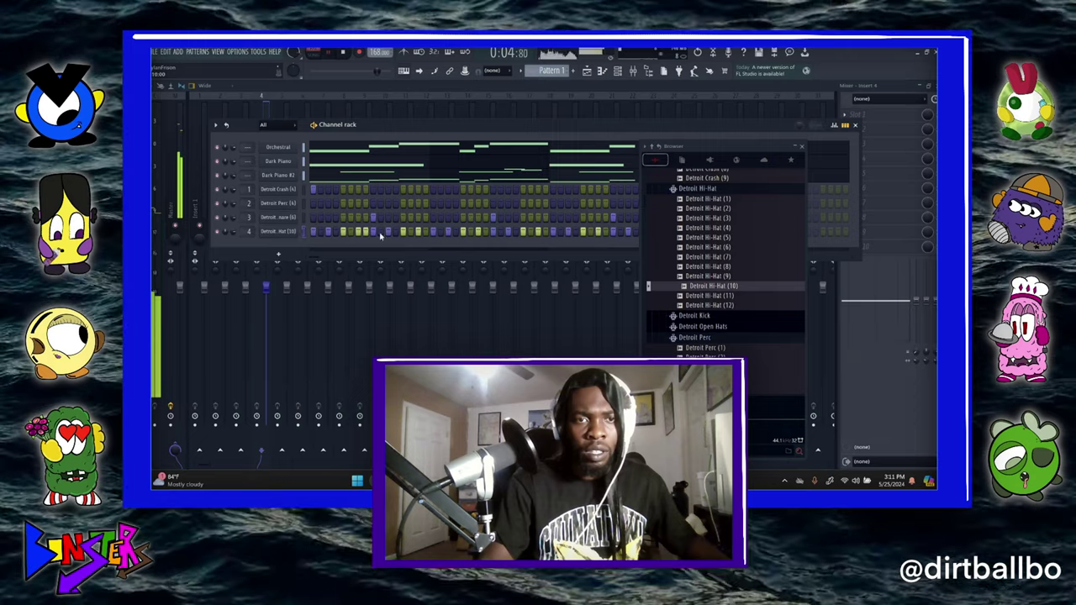
click(802, 147)
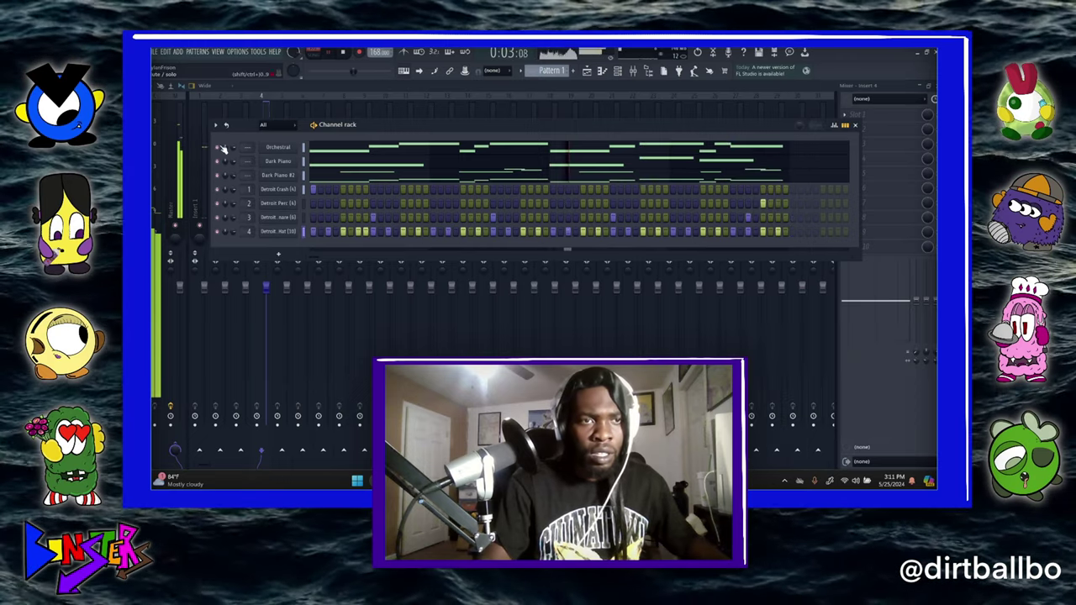
Browse the DETROIT drum kit folders from Detroit 808 through Detroit Snare for another drum sound
click(650, 72)
scroll(716, 301, up, 10)
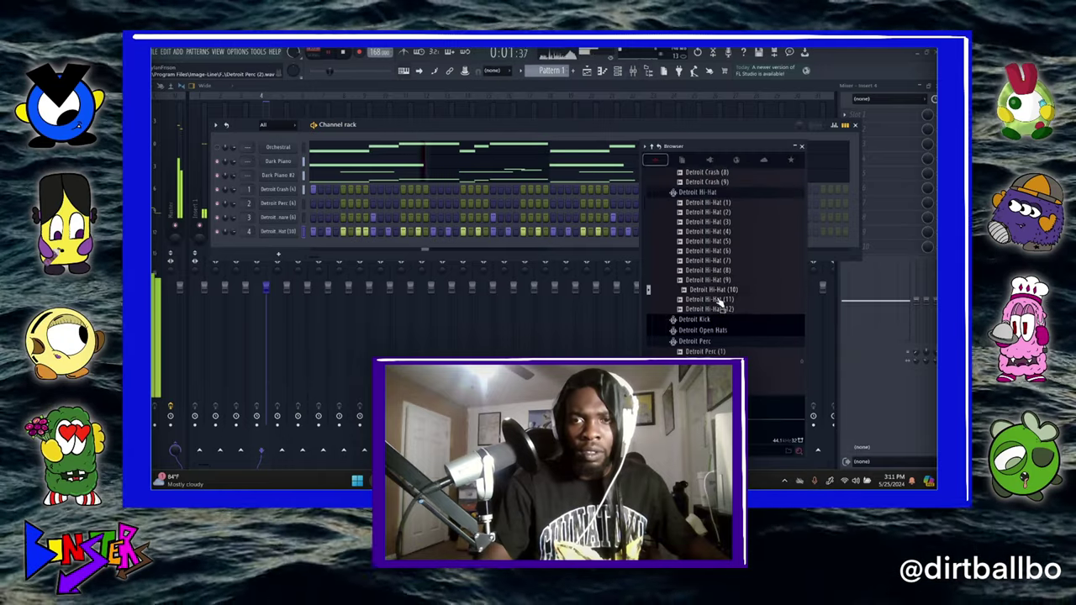
scroll(719, 302, up, 3)
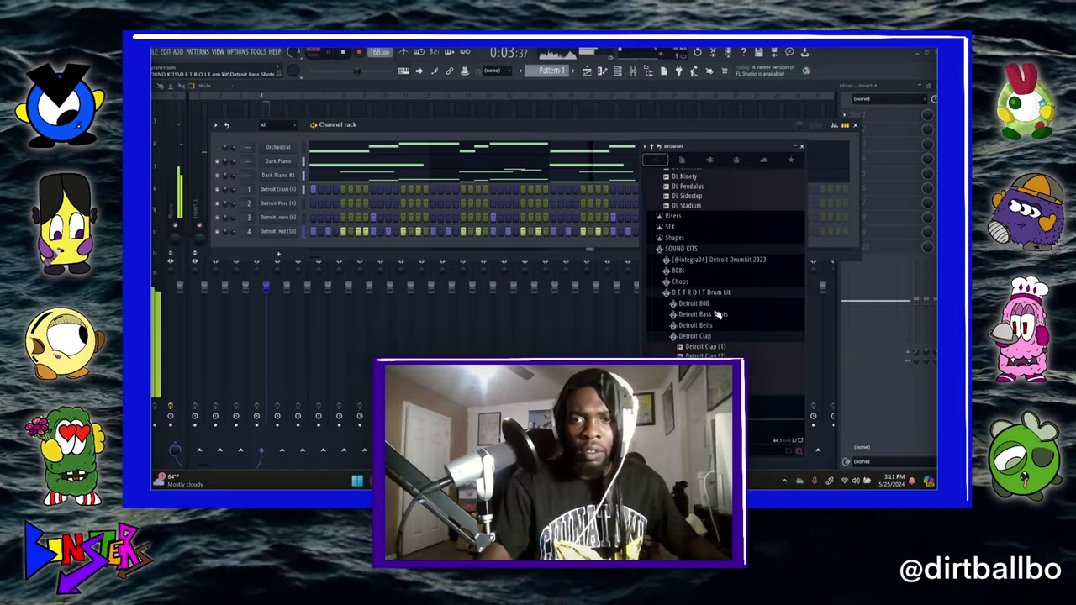
click(717, 306)
scroll(716, 308, down, 10)
scroll(715, 304, up, 1)
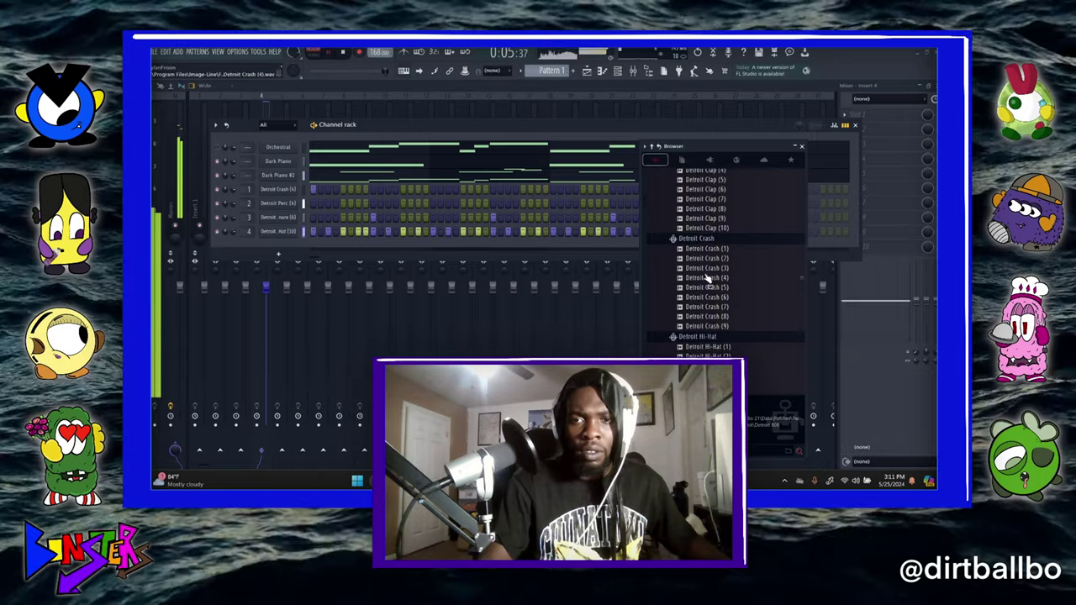
scroll(710, 269, down, 12)
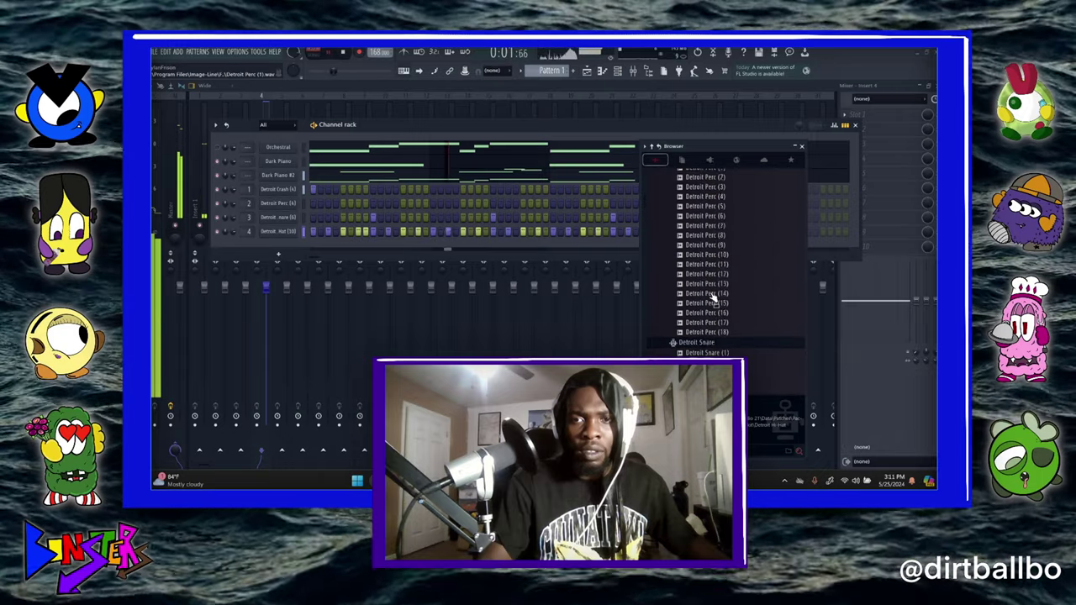
scroll(710, 277, up, 9)
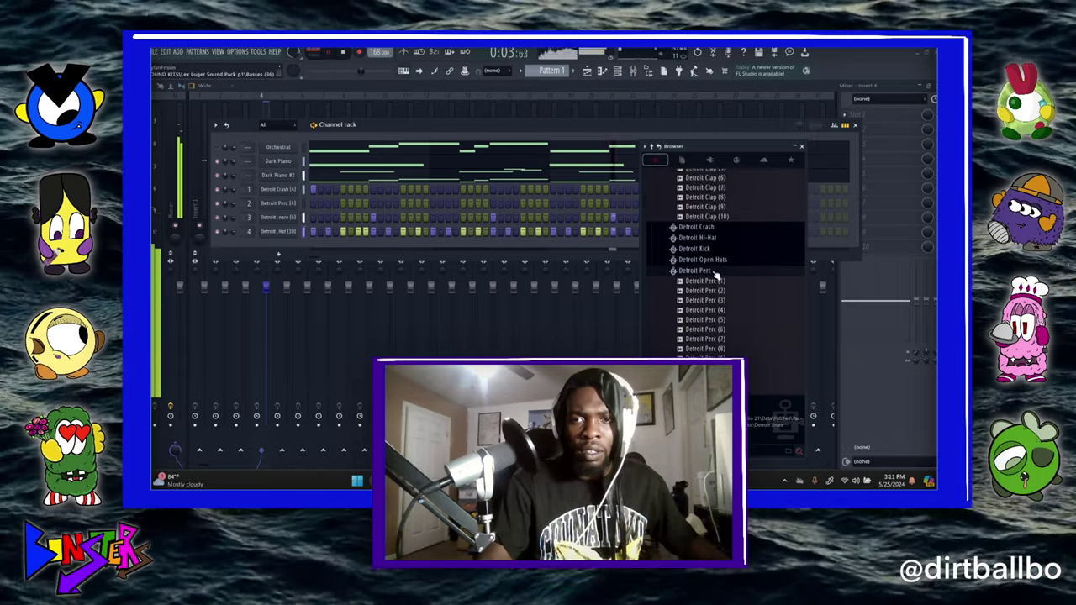
scroll(715, 274, up, 3)
Audition Detroit Clap samples, add Detroit Clap (2) as a new channel, and place hits on steps 25 and 57
click(712, 297)
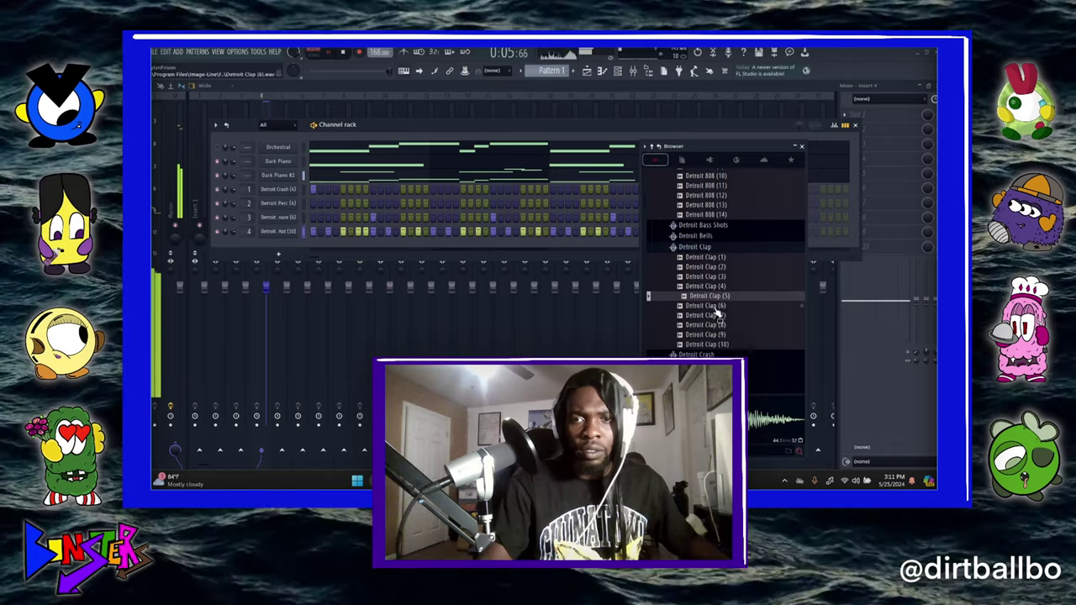
click(717, 316)
click(717, 325)
click(709, 297)
click(705, 278)
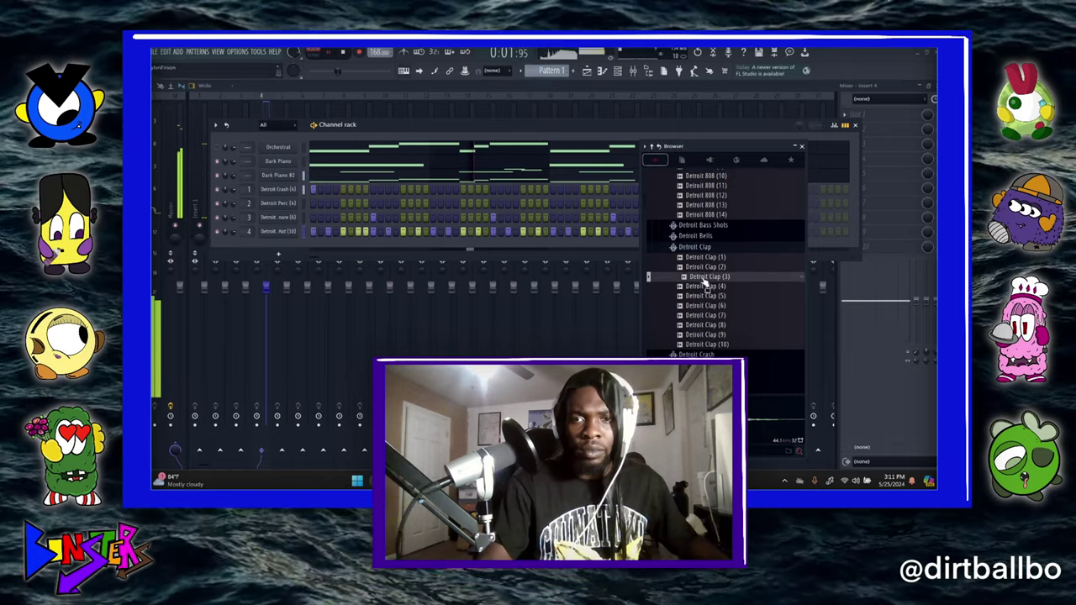
click(703, 268)
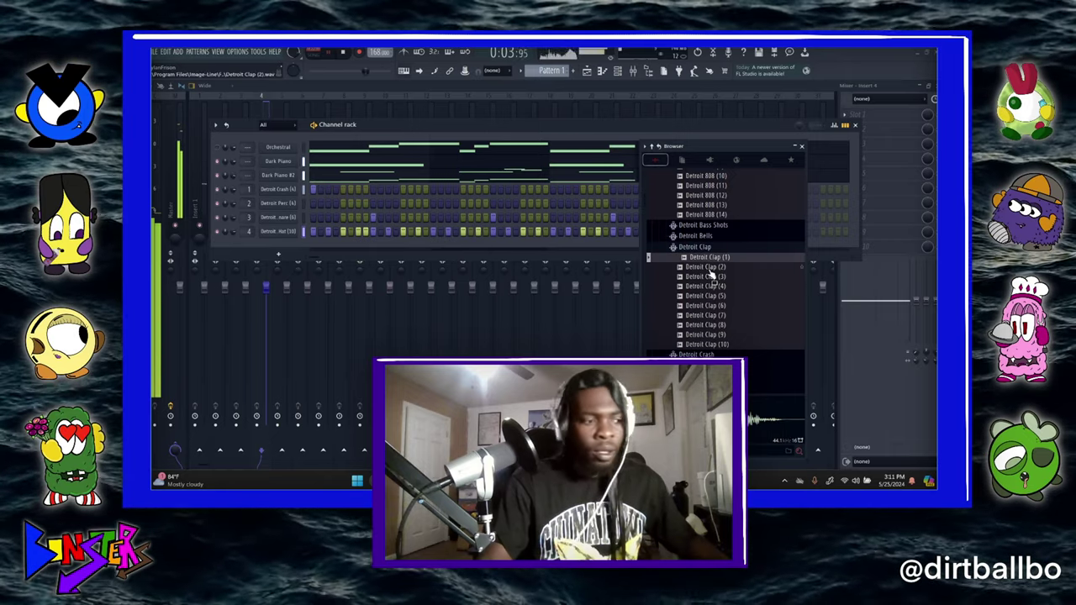
drag(710, 271, 268, 250)
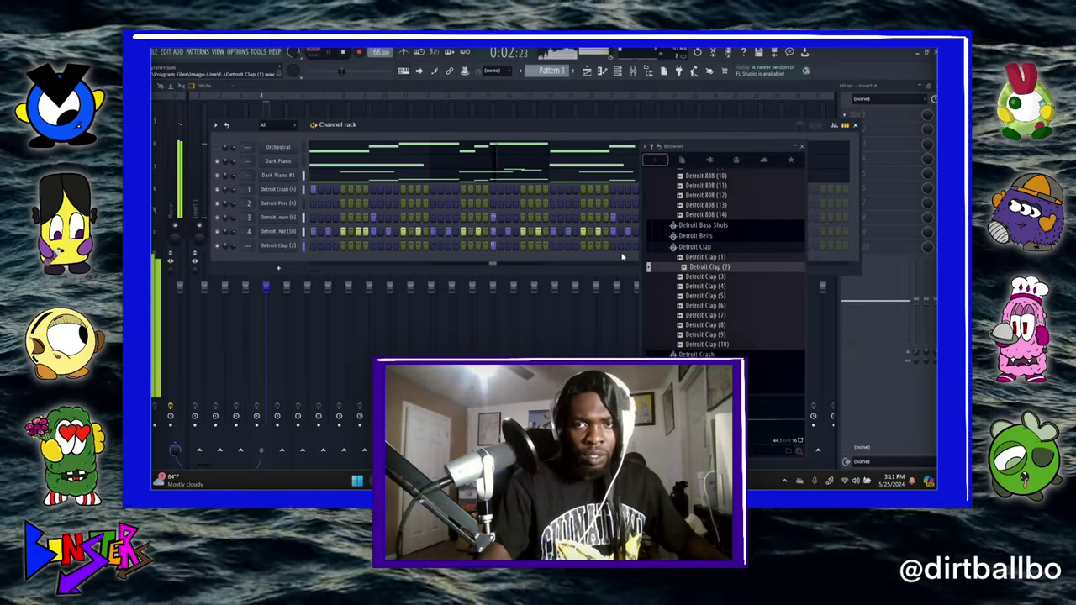
click(796, 149)
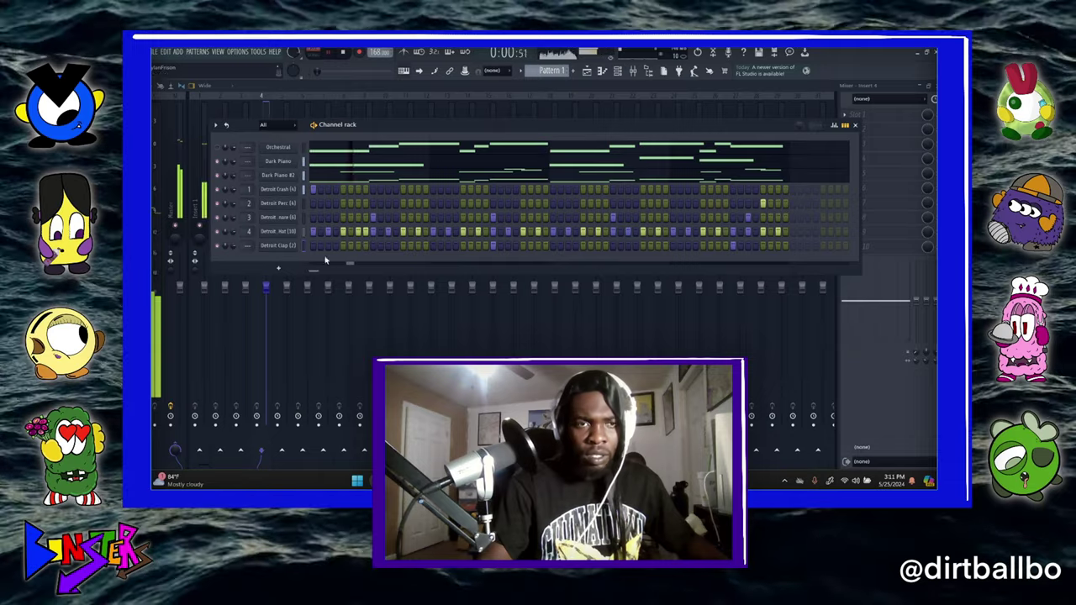
Audition Detroit 808 samples 2 through 6 from the DETROIT drum kit
key(F6)
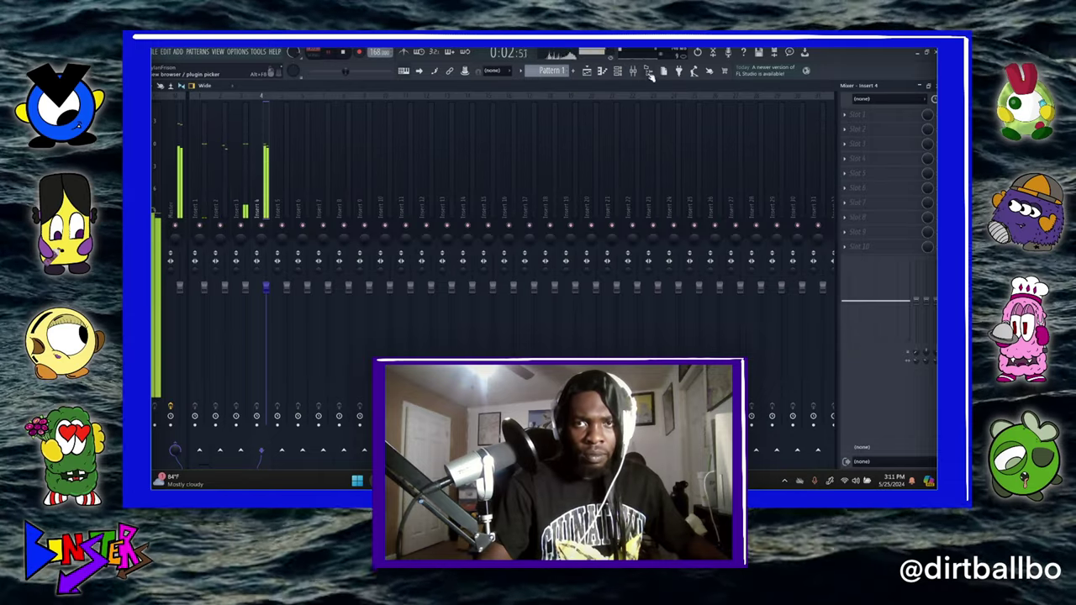
click(649, 72)
scroll(695, 286, up, 10)
scroll(694, 286, down, 2)
click(696, 285)
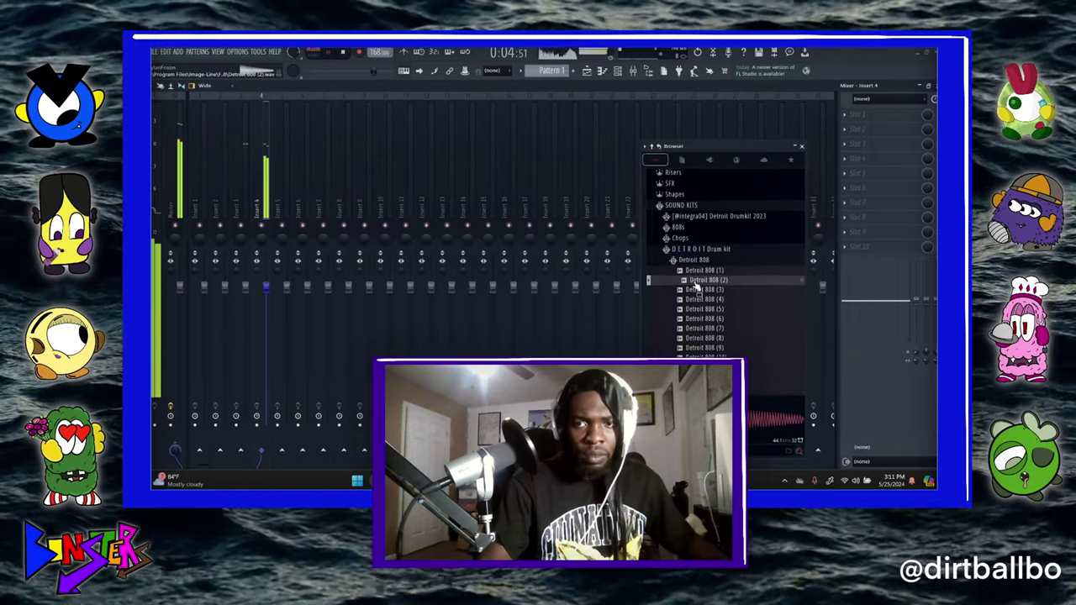
click(698, 290)
click(704, 299)
click(713, 309)
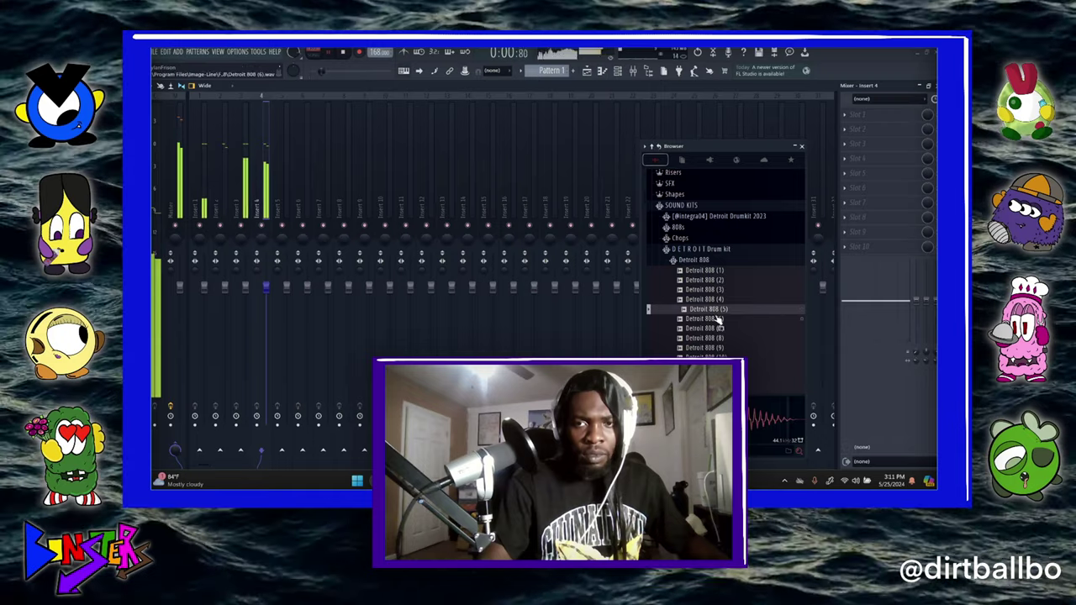
click(714, 319)
Audition the favorite 808 [had enough] and compare it with Detroit 808 samples 7 and 8
click(792, 161)
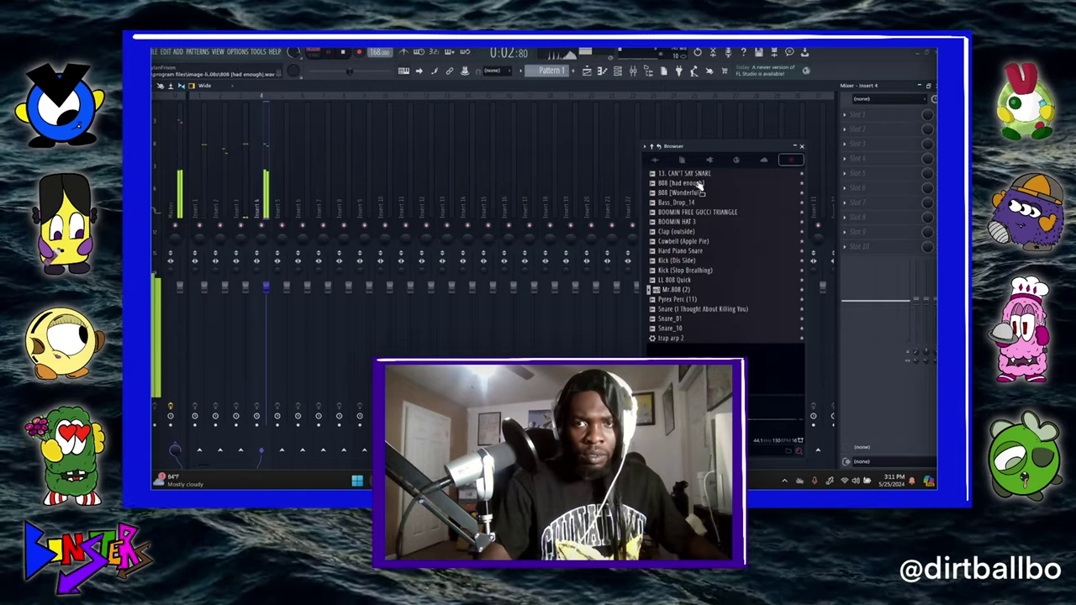
click(698, 183)
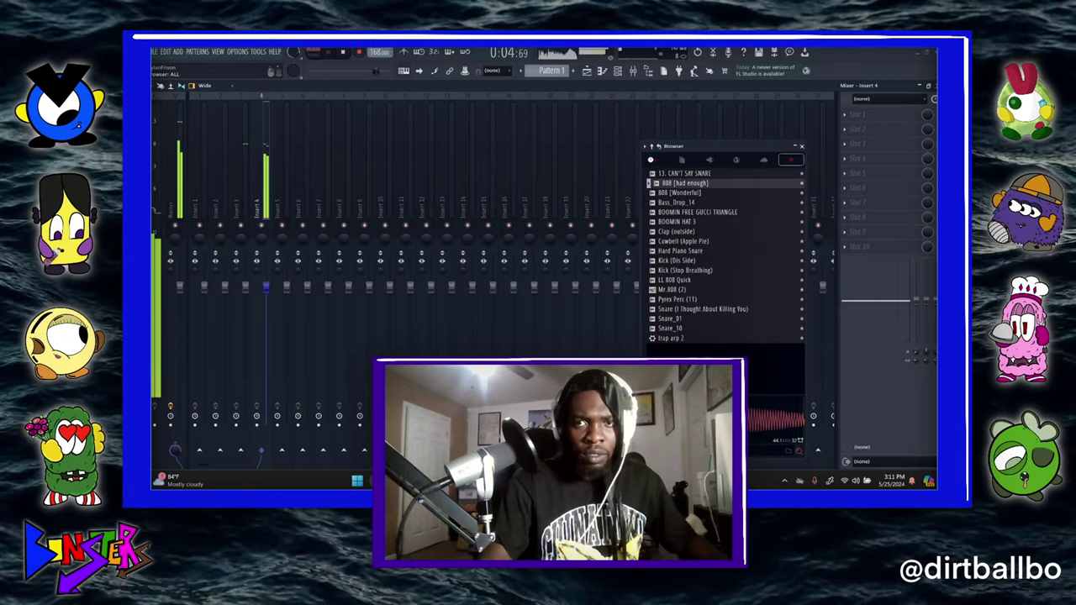
click(653, 159)
click(698, 333)
click(701, 342)
click(698, 334)
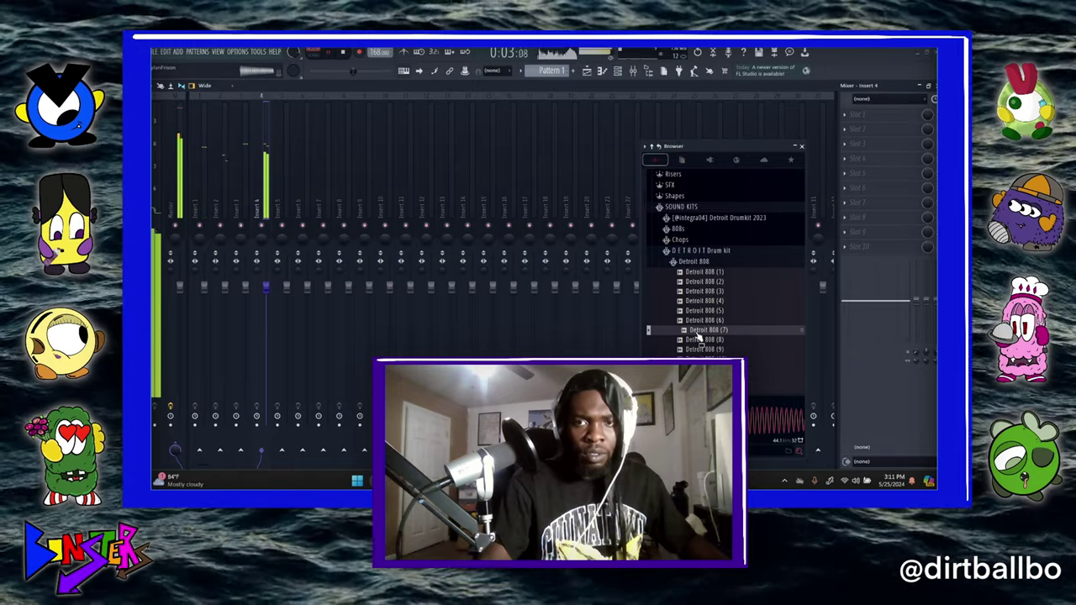
Add Detroit 808 (7) as a new channel below Detroit Clap (2) and normalize its sample
click(618, 73)
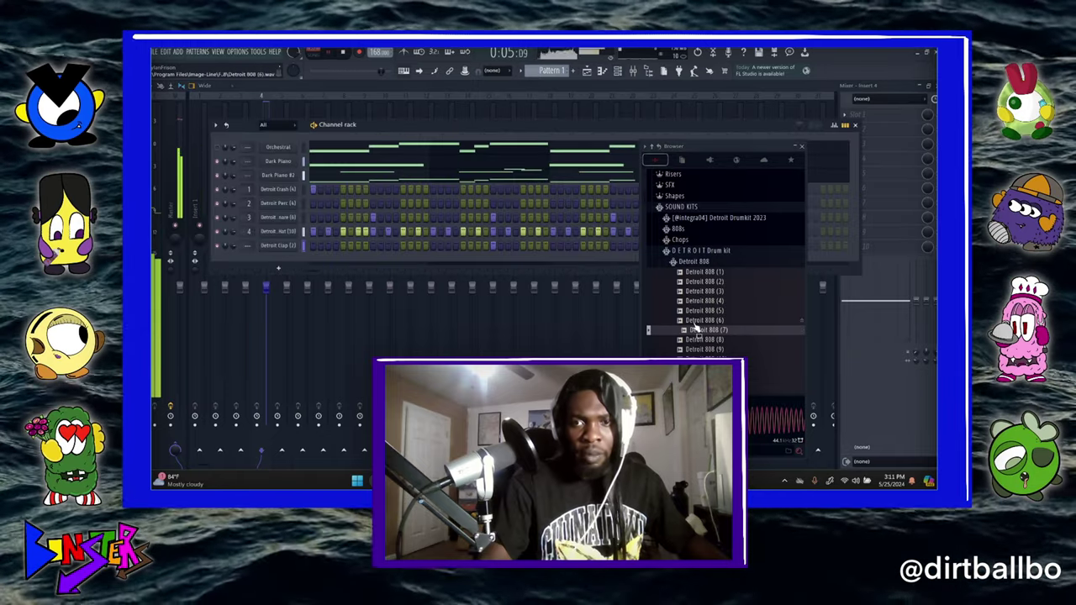
drag(698, 336, 277, 264)
click(278, 261)
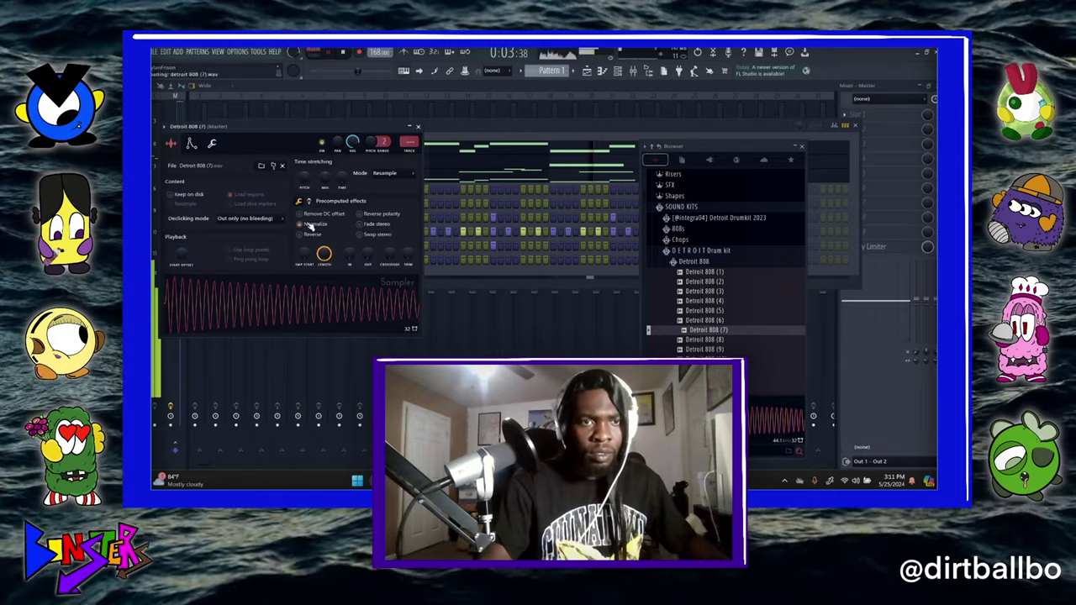
click(417, 127)
Open the Detroit 808 (7) piano roll and draw a D5 note about 10 steps long at the start of bar 1
click(284, 282)
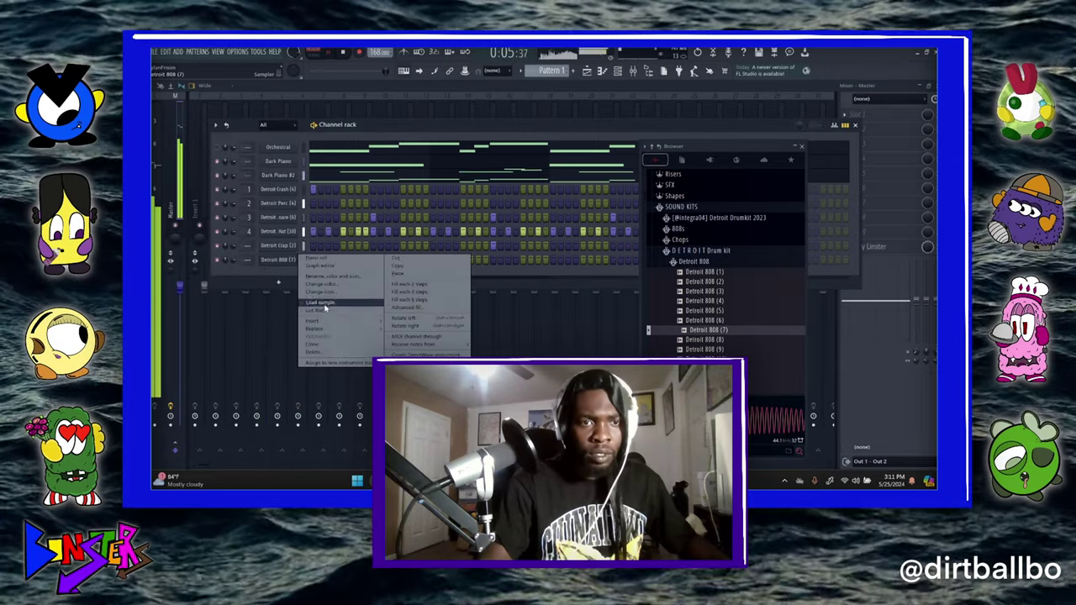
click(285, 283)
right_click(296, 259)
click(320, 261)
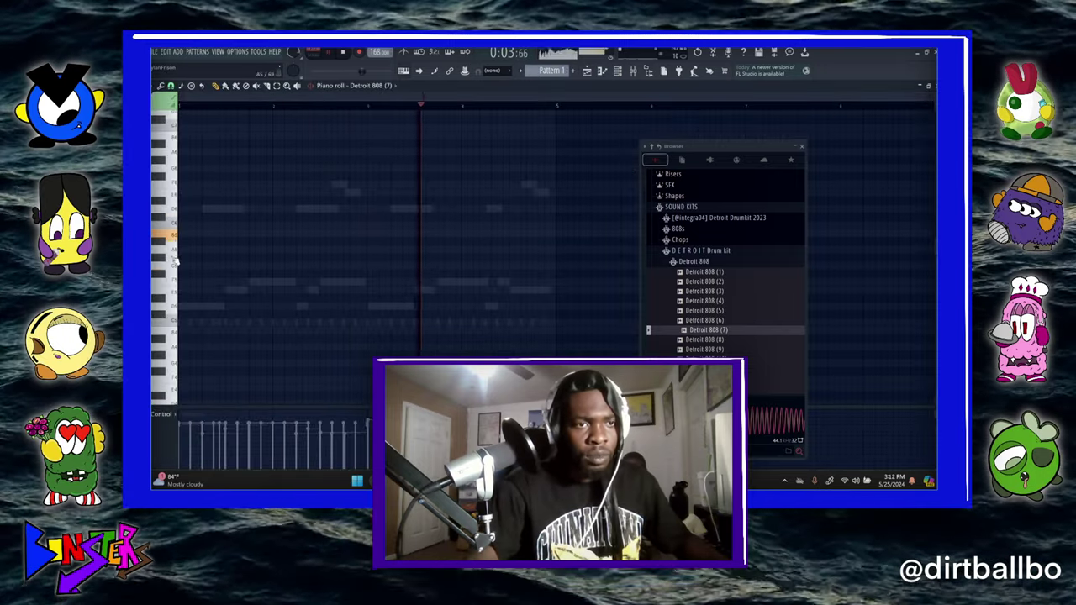
click(173, 306)
drag(186, 306, 240, 307)
key(space)
key(space)
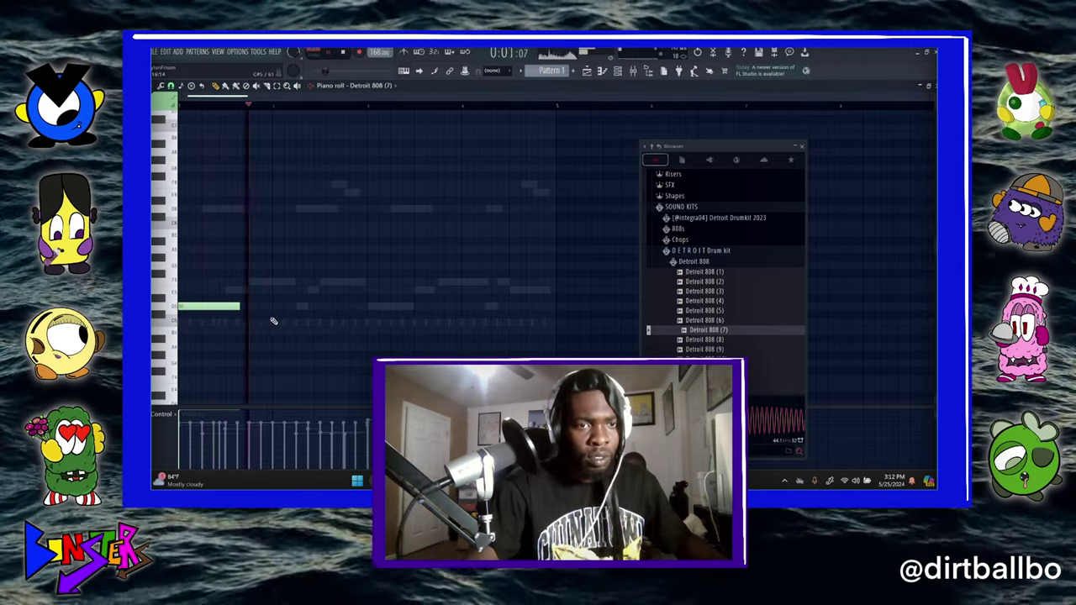
Try a second 808 note in bar 2, lowering it to C#5
click(252, 308)
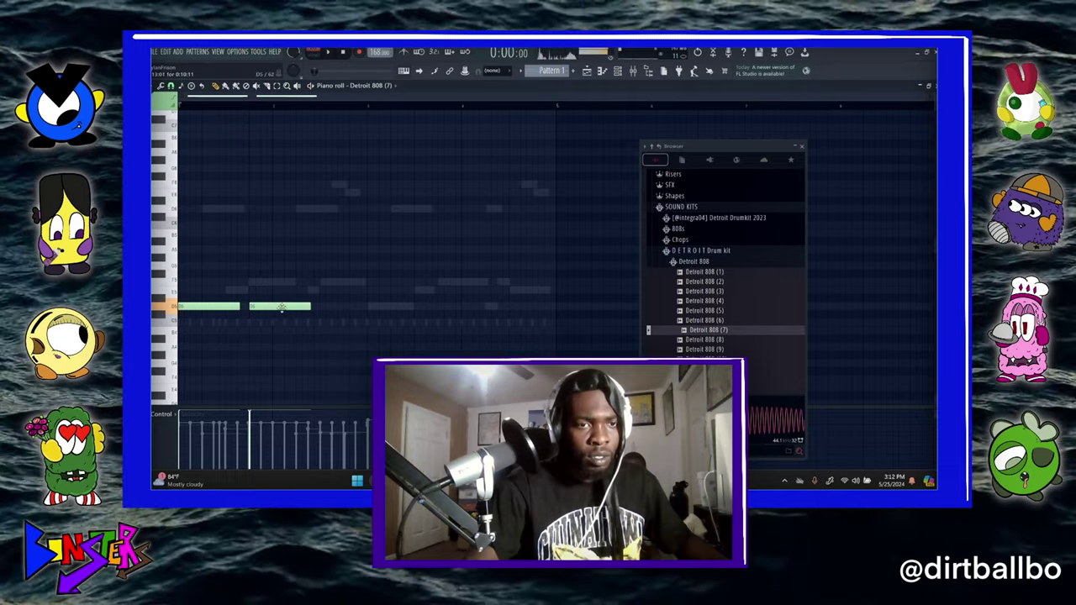
drag(282, 307, 329, 327)
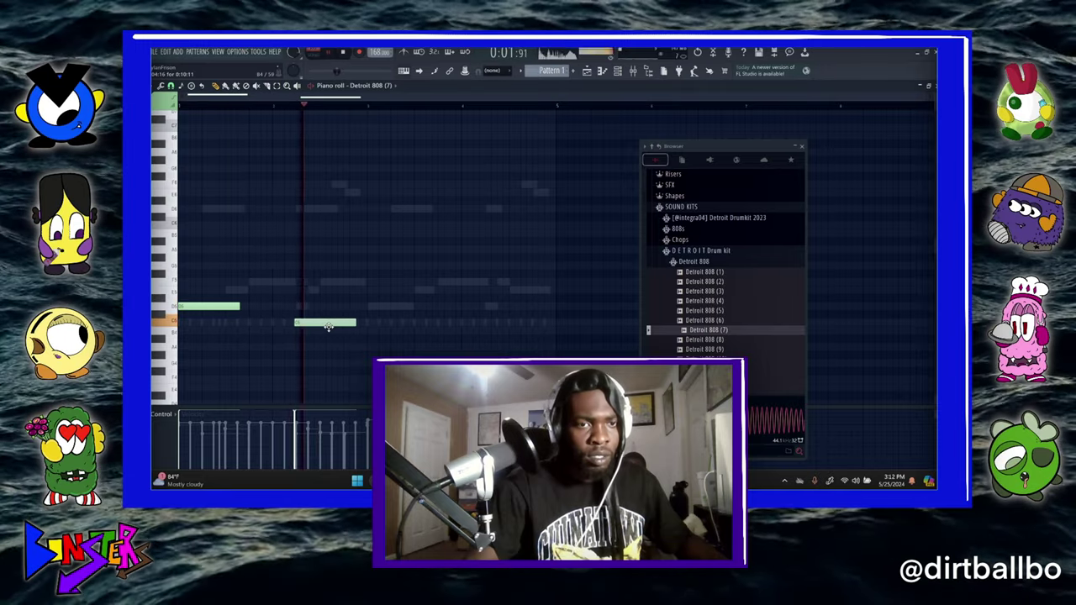
drag(329, 327, 340, 313)
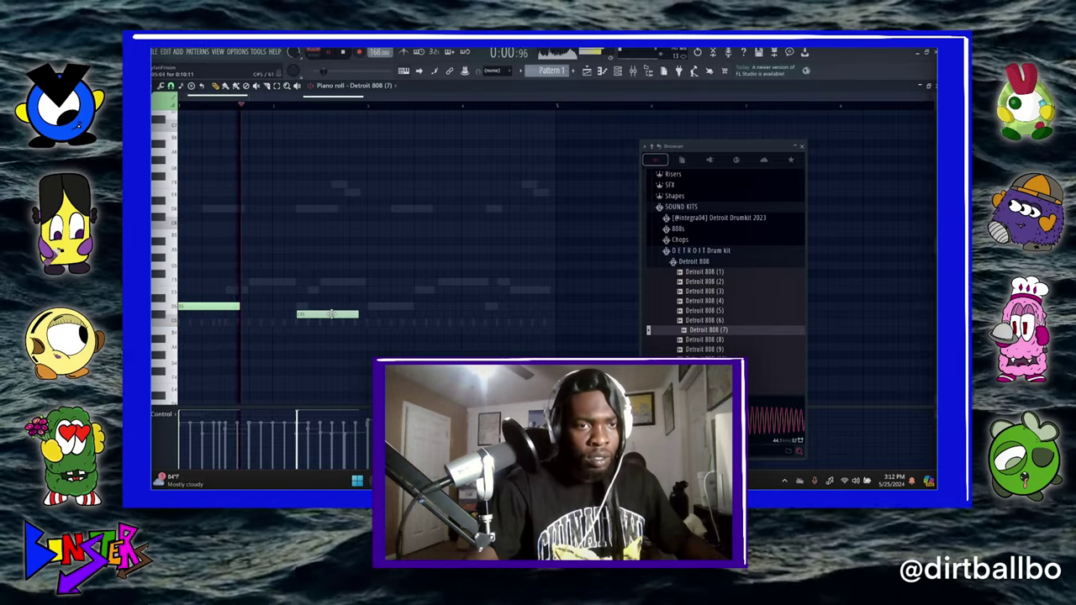
Add two D5 notes about 7 steps long starting in bar 3, delete the bar 2 note, and close the piano roll
click(377, 307)
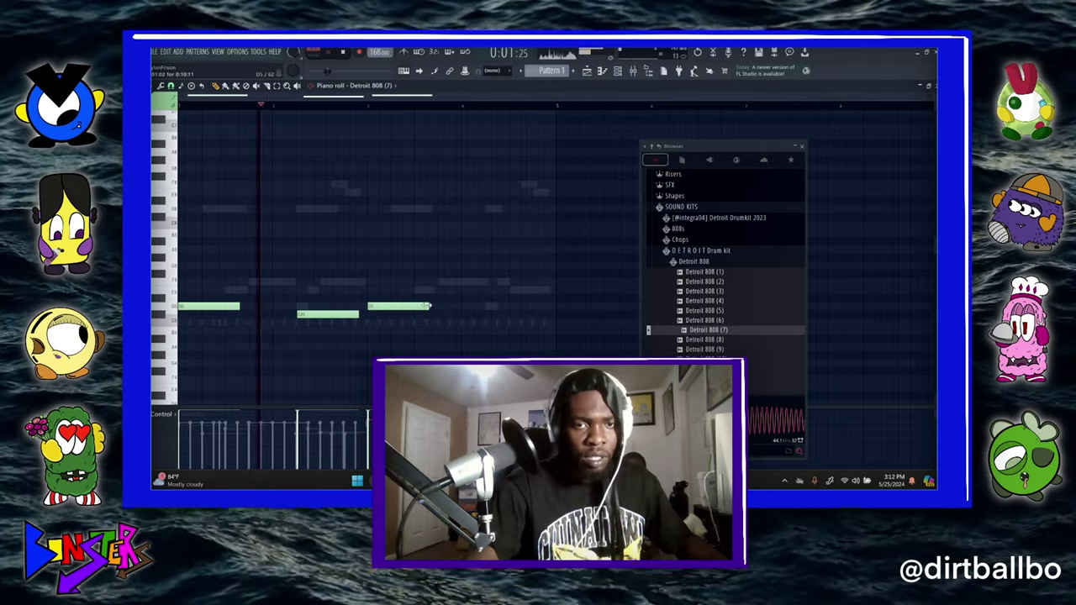
drag(428, 306, 404, 303)
click(442, 306)
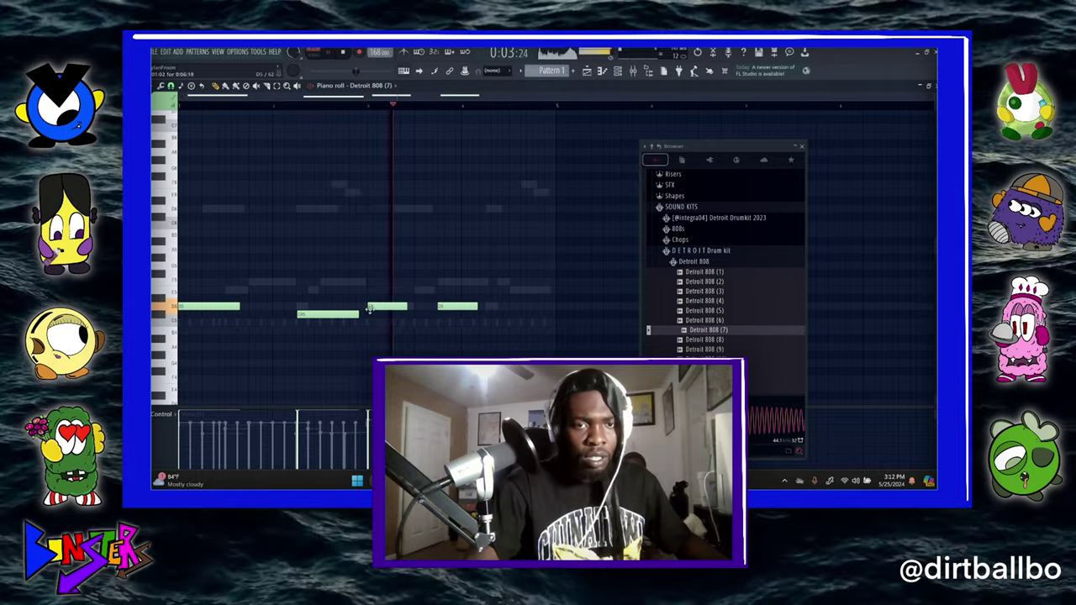
right_click(332, 314)
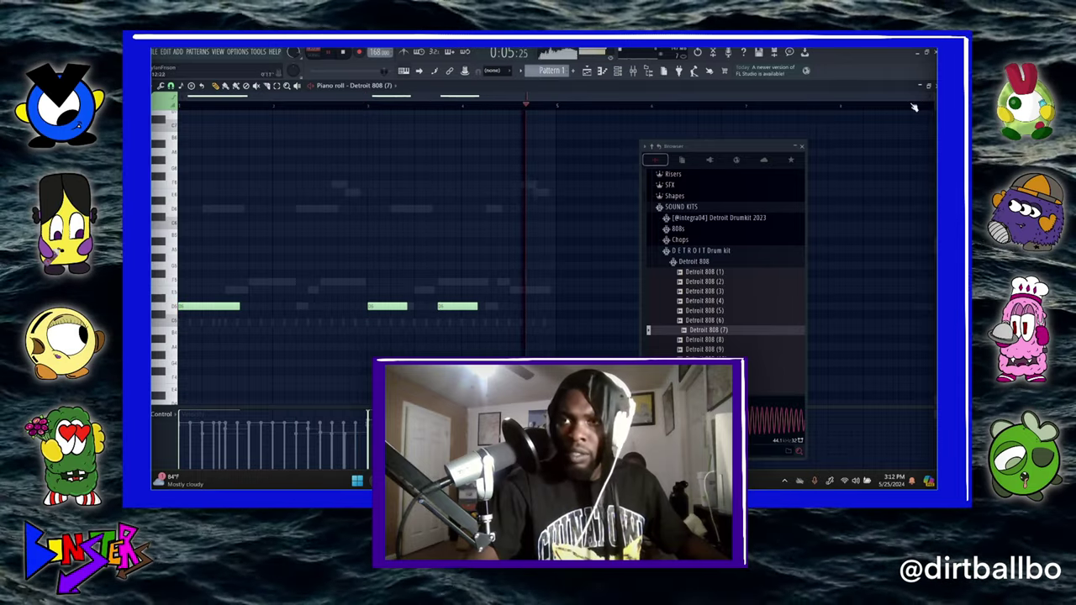
key(space)
click(935, 86)
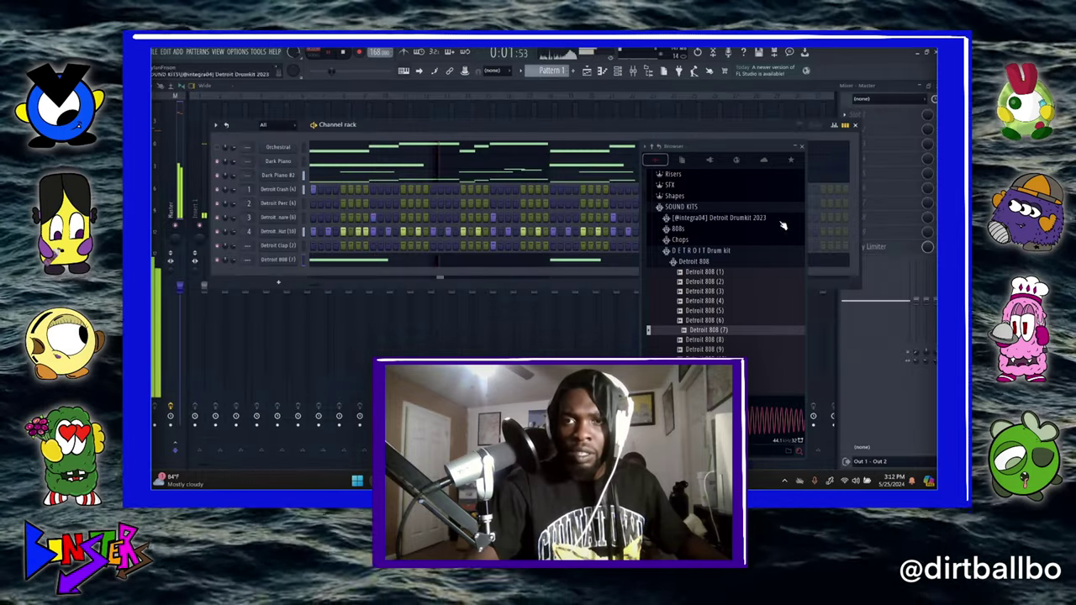
Add the favorite Kick (Stop Breathing) as a new channel, with hits on steps 1, 7, 13, 33, 39, 45 and 53, and close the browser
click(791, 167)
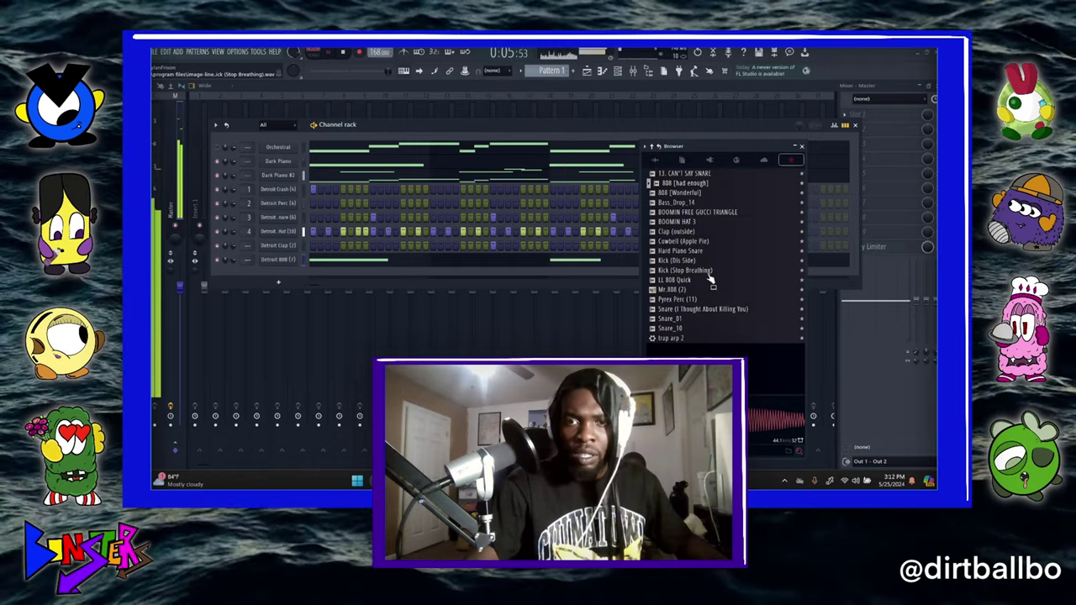
drag(711, 280, 302, 280)
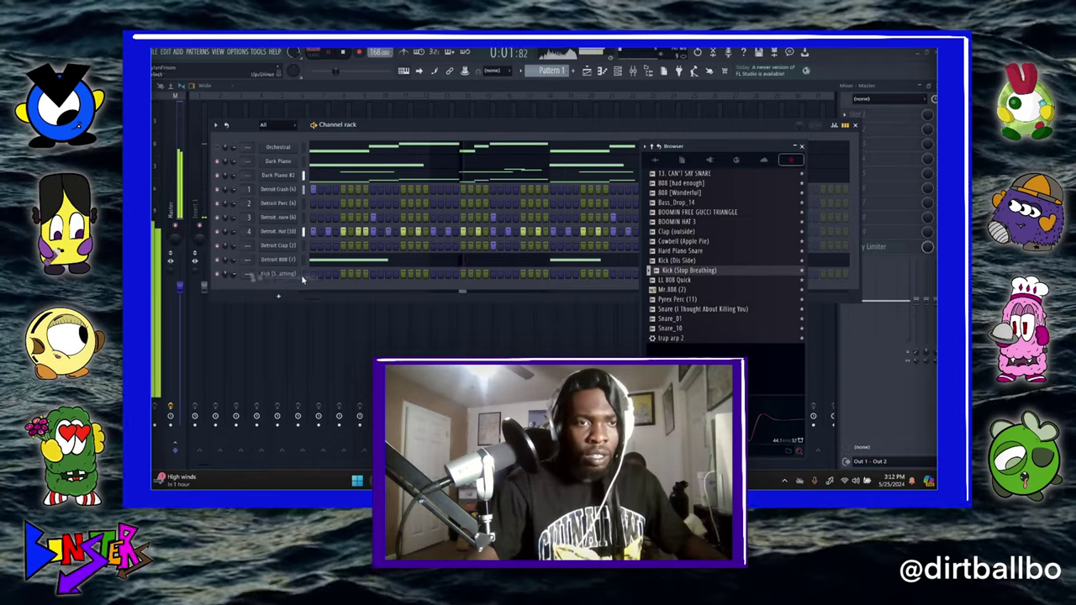
click(313, 275)
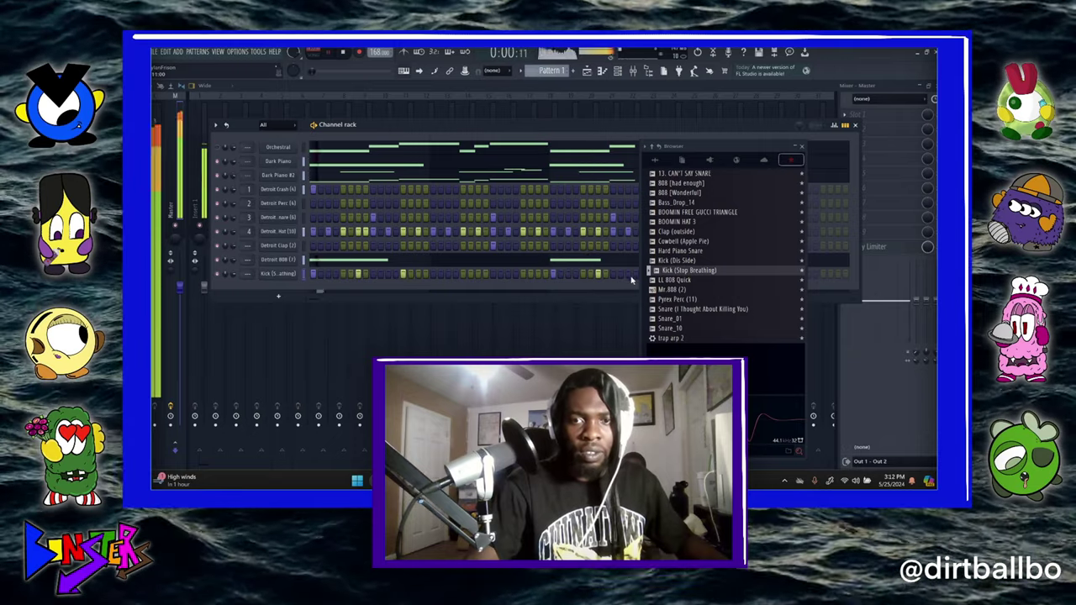
click(805, 147)
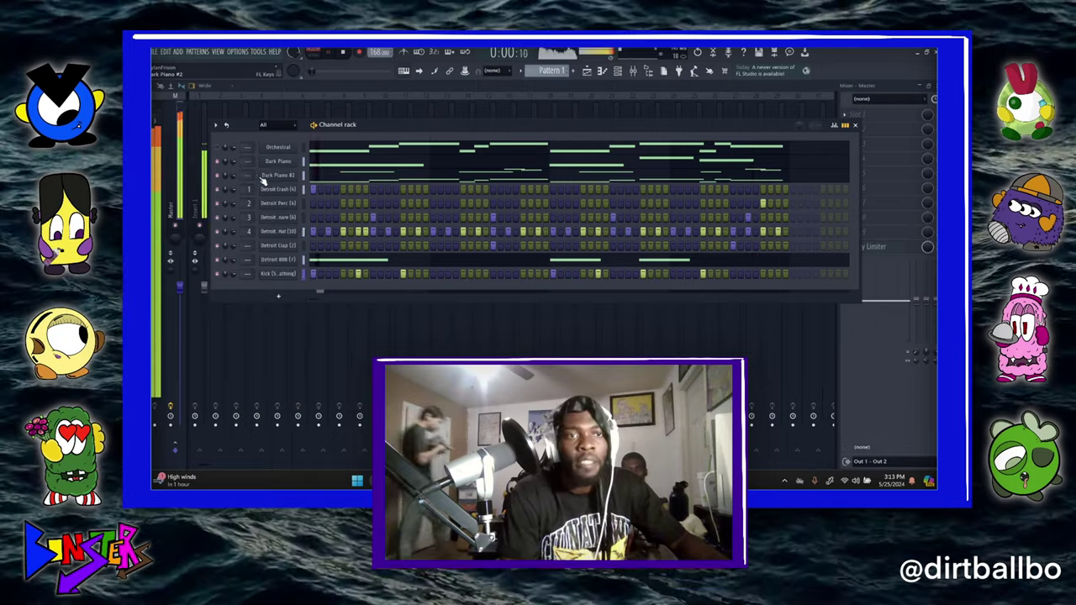
Try replacing the Dark Piano #2 instrument with Morphine and undo the replacement
right_click(301, 172)
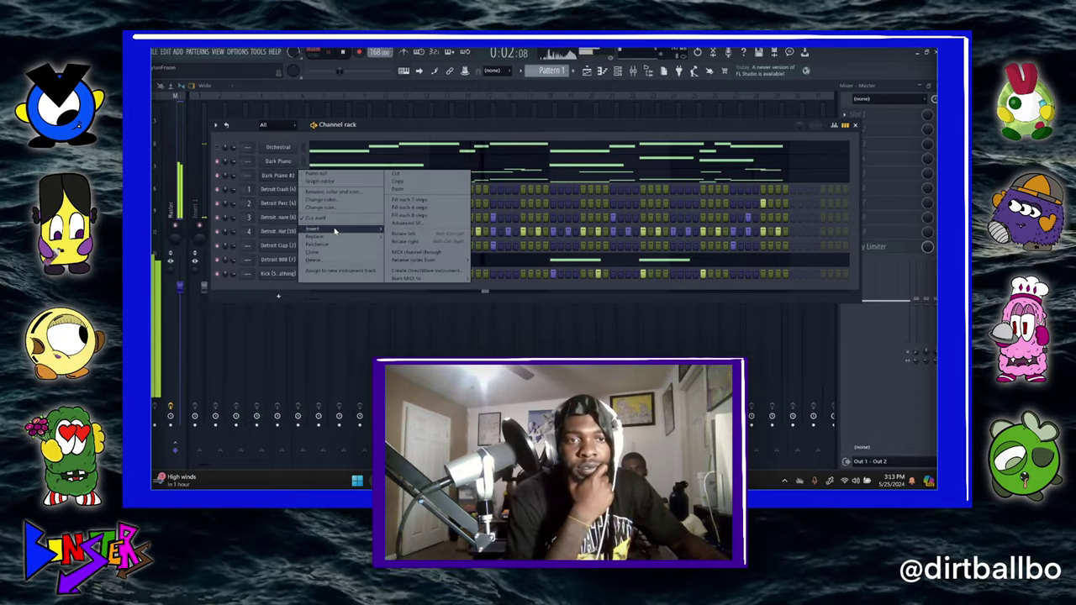
mouse_move(352, 240)
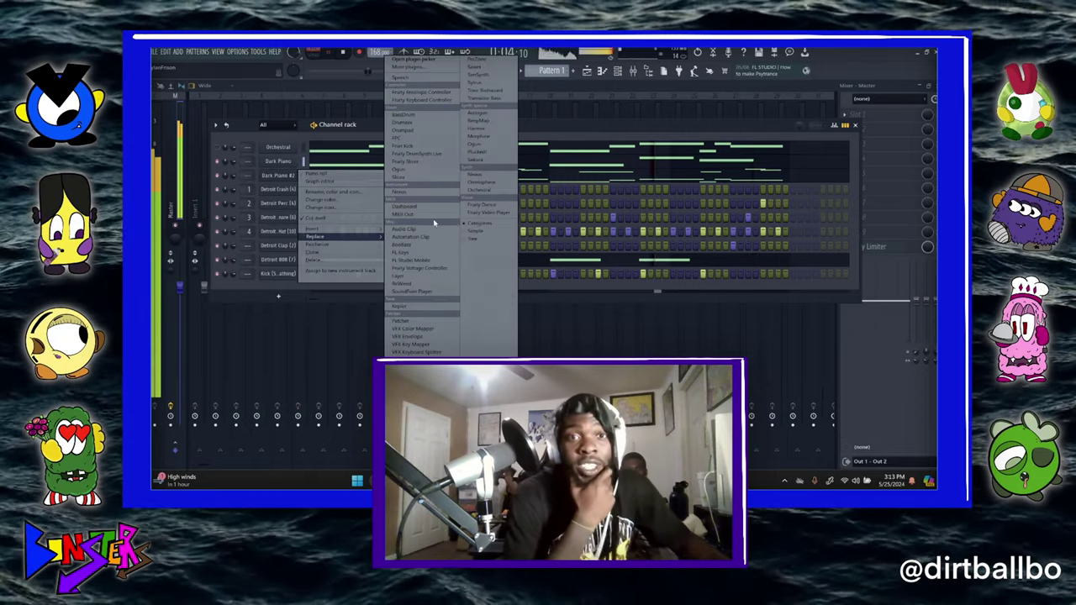
click(480, 137)
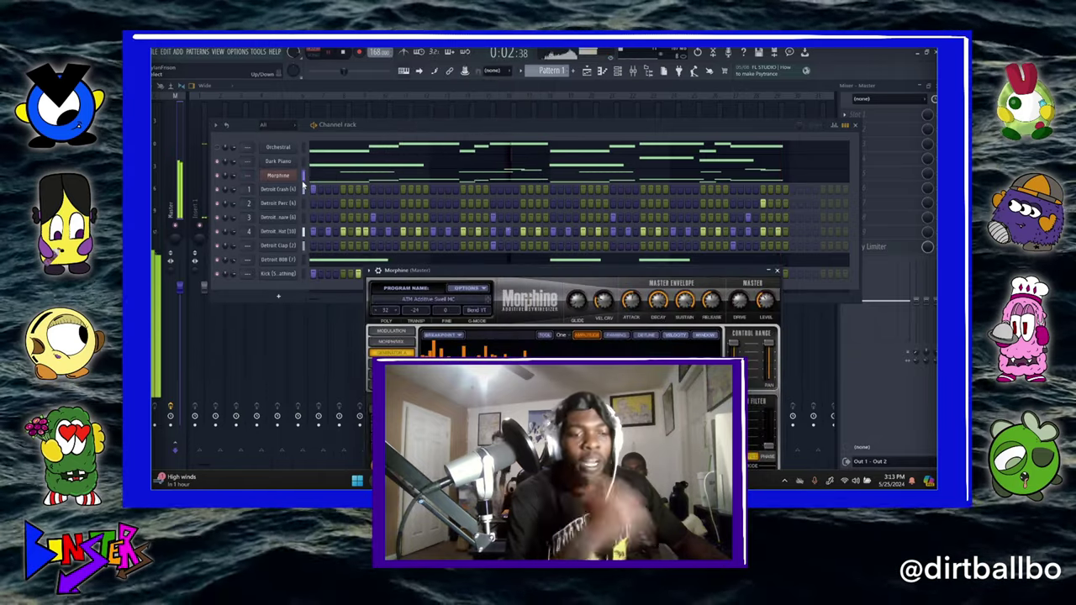
key(ctrl+z)
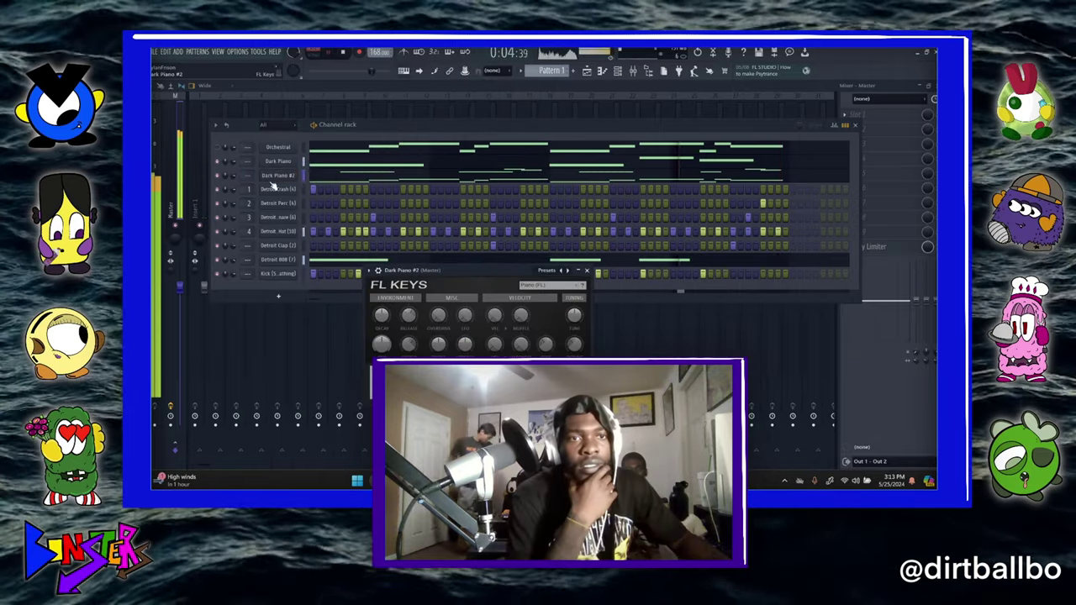
Insert a Morphine channel above Dark Piano #2 and load its Brass & Wind preset BRS Trombones FG
right_click(286, 175)
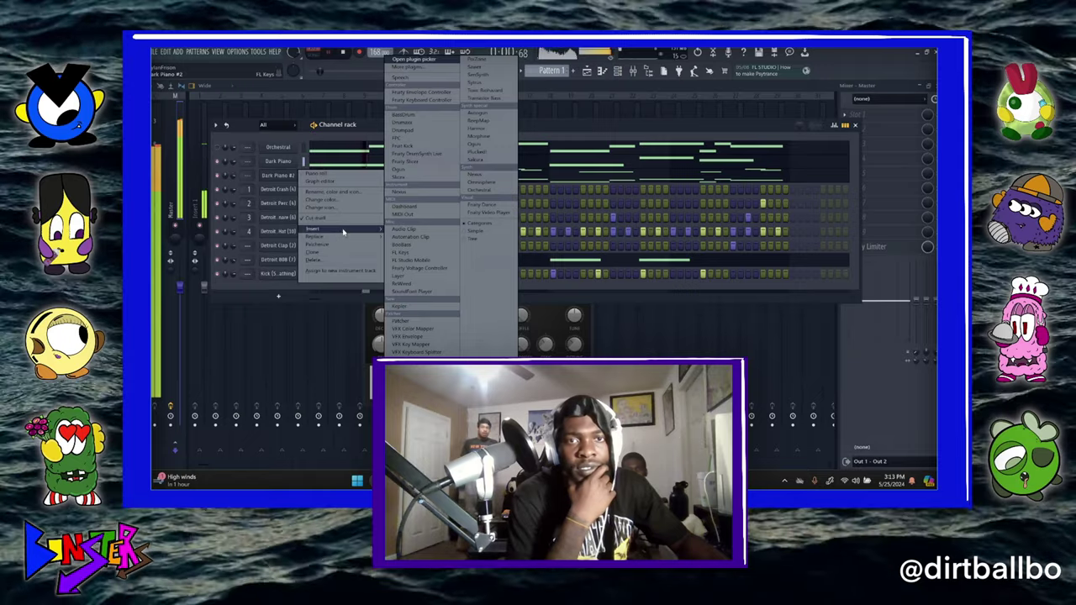
click(480, 137)
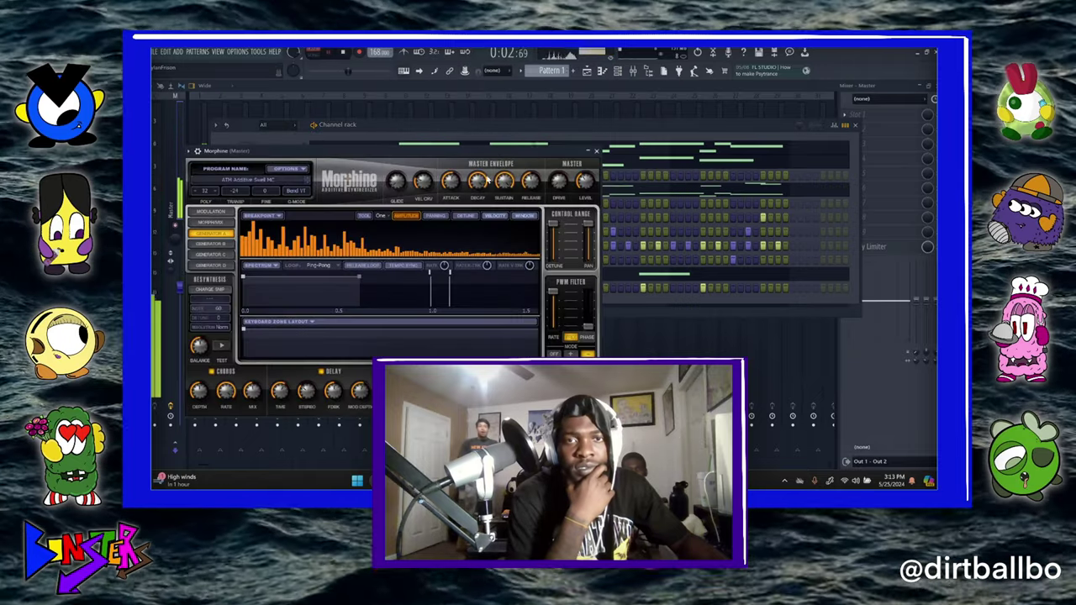
click(258, 168)
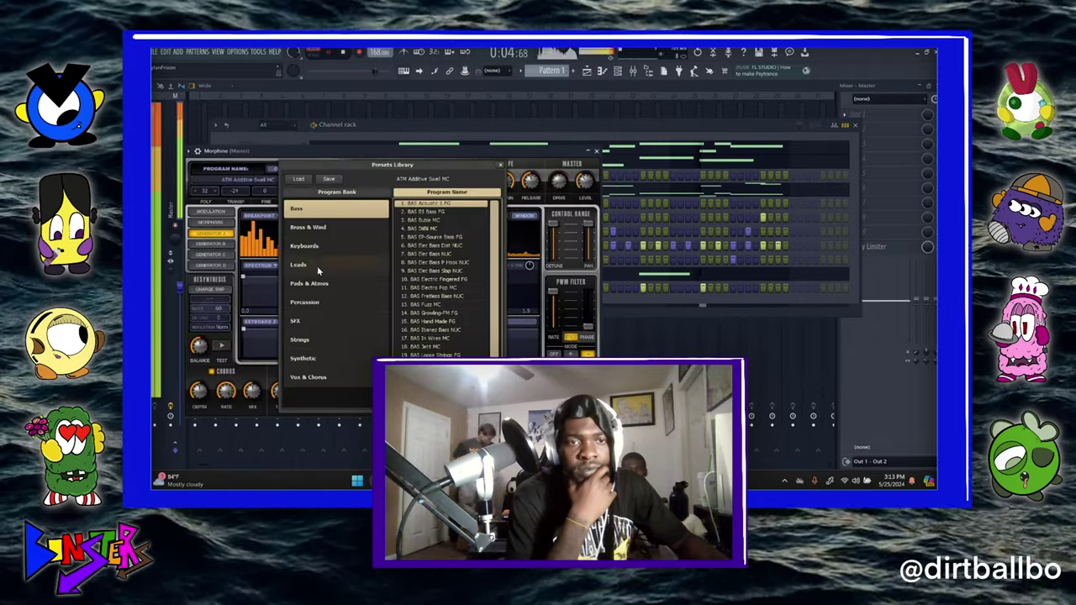
click(336, 227)
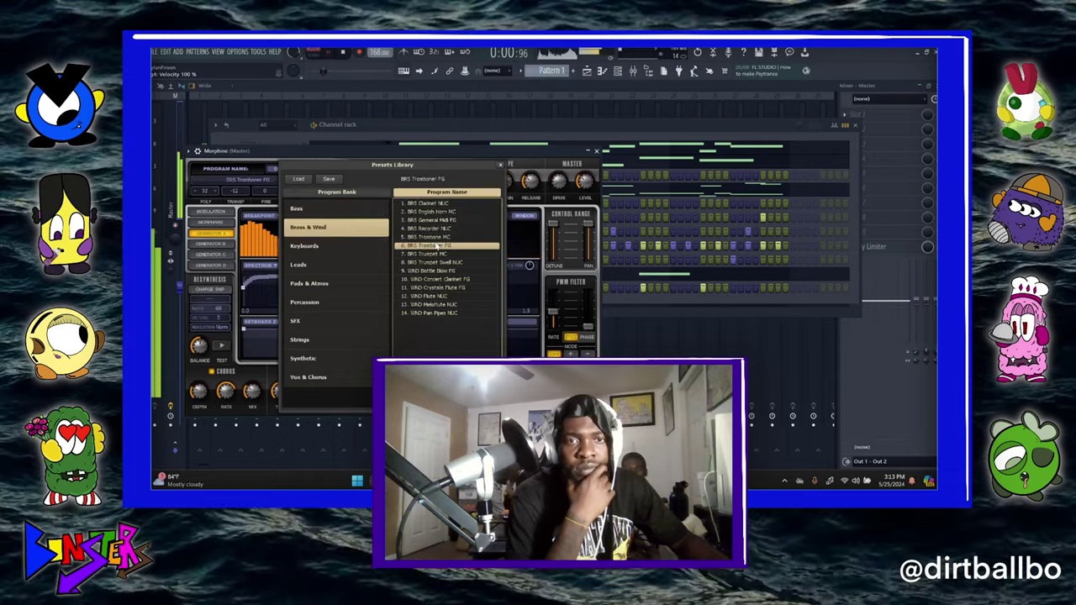
double_click(433, 217)
drag(437, 150, 467, 270)
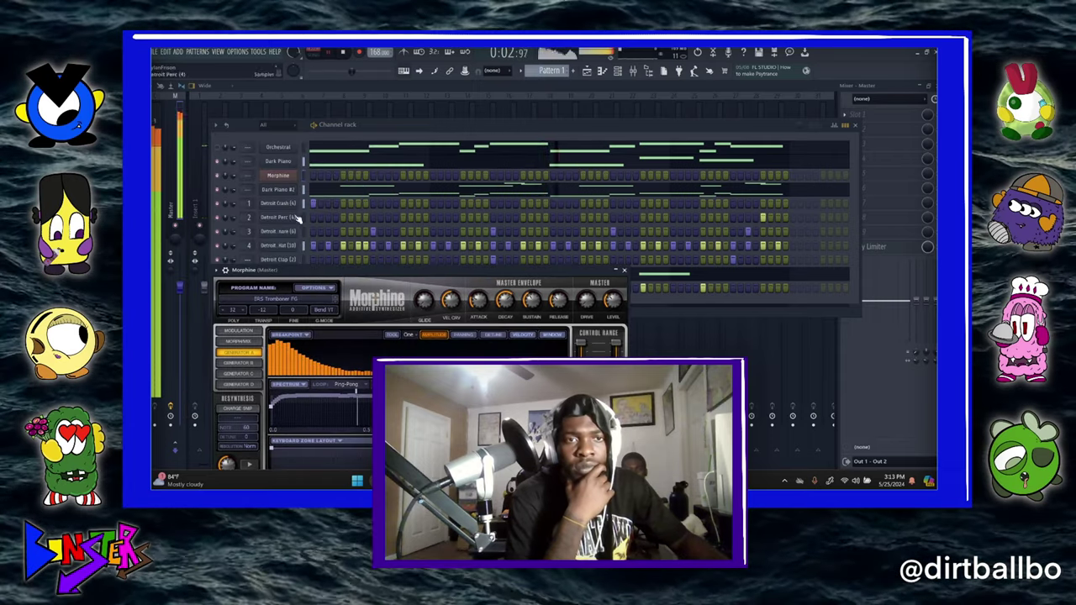
Copy the Dark Piano #2 notes into the Morphine channel, check them in the piano roll, and return to the Morphine instrument window
right_click(281, 190)
click(396, 196)
right_click(281, 175)
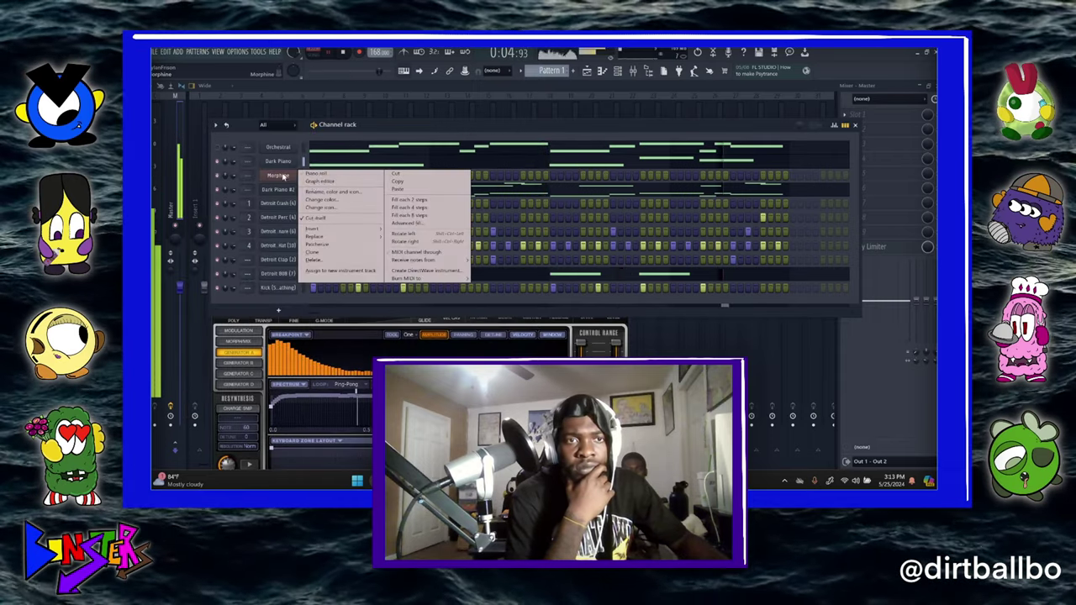
click(396, 188)
click(388, 178)
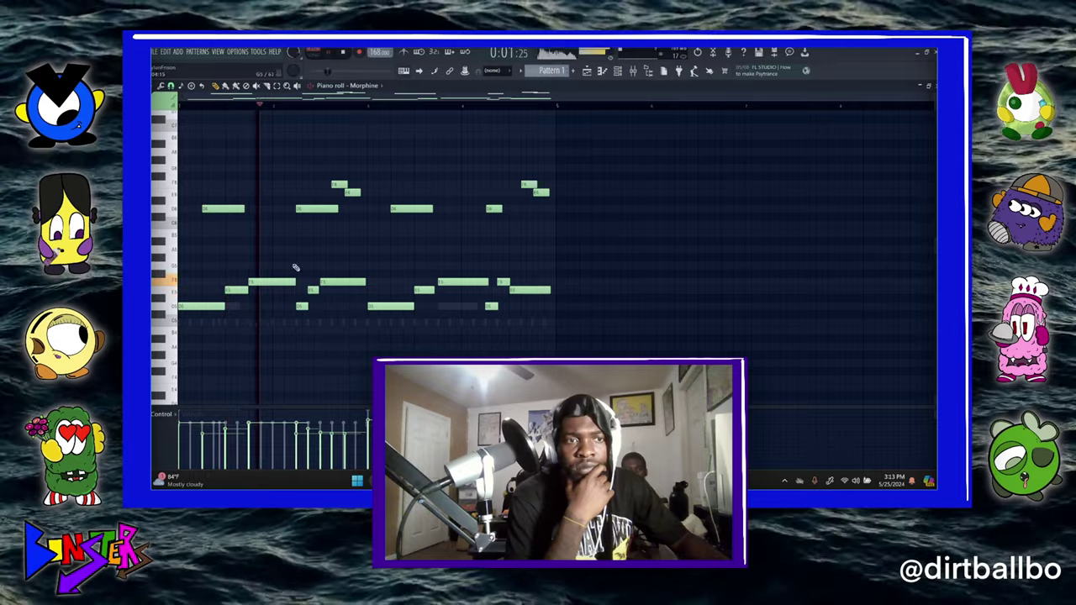
click(929, 86)
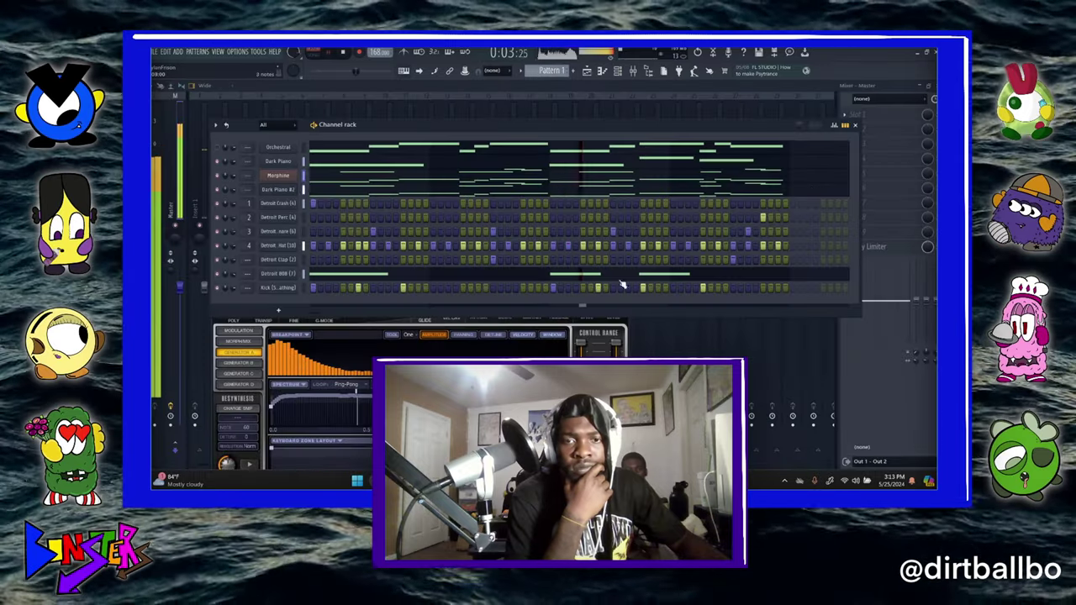
click(448, 347)
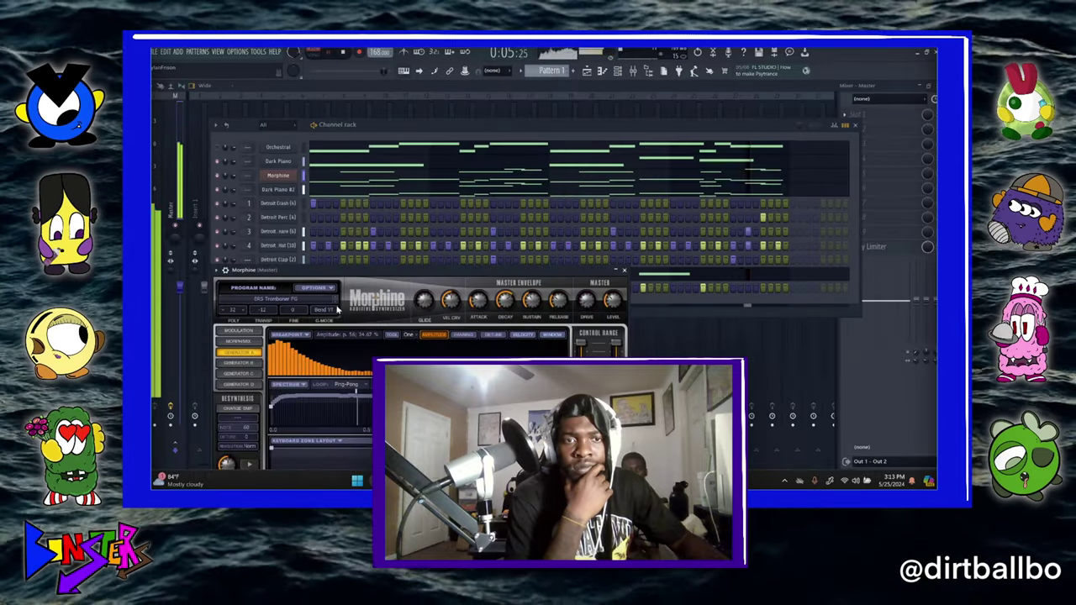
Try further Morphine Brass & Wind presets, load LED Analog Bra MC from the Leads bank and reposition the Morphine window
click(335, 301)
click(336, 300)
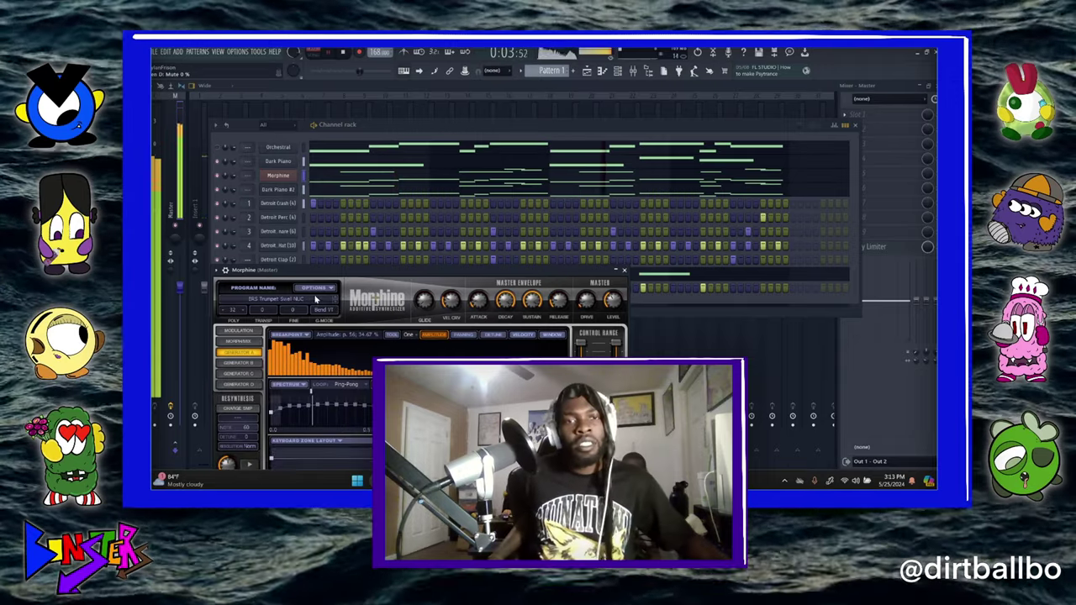
click(309, 303)
click(326, 384)
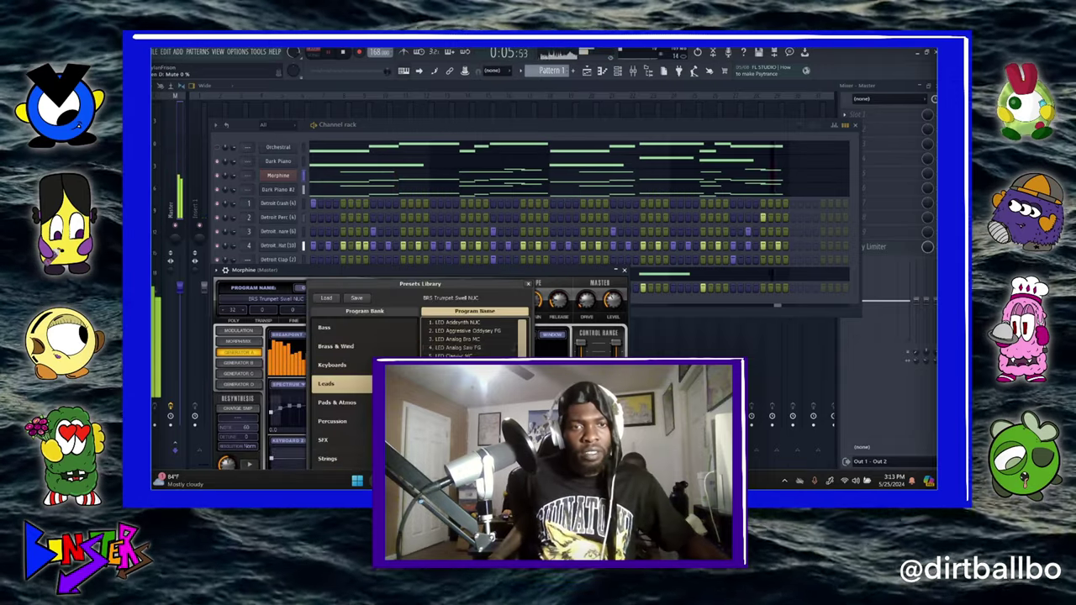
double_click(470, 345)
drag(478, 272, 629, 228)
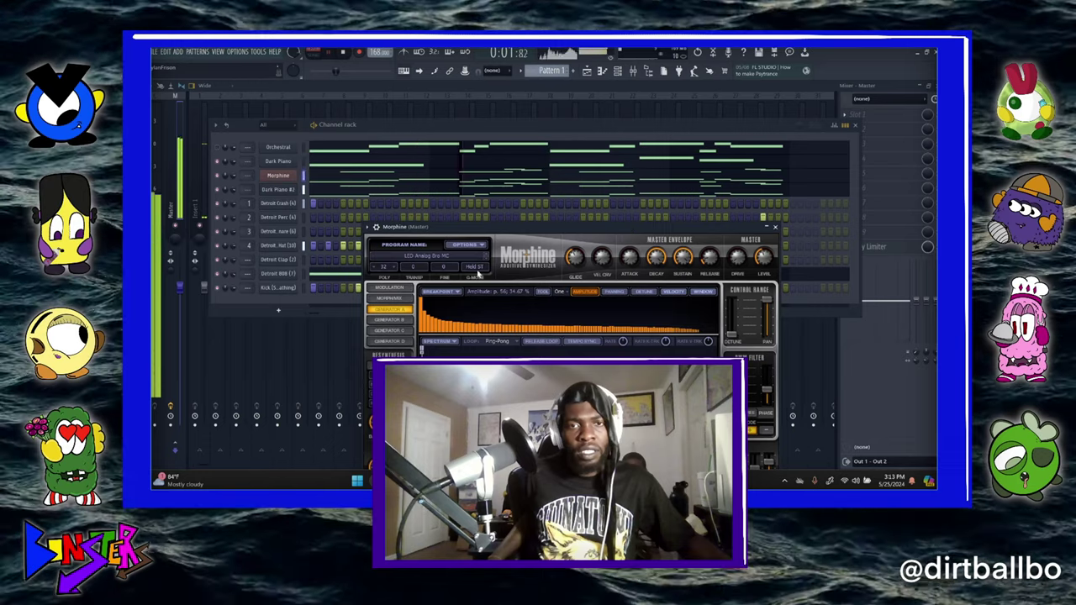
Advance Morphine to the LED Classic MC preset, lower its channel volume to about 30%, and close the instrument window
click(485, 261)
click(228, 179)
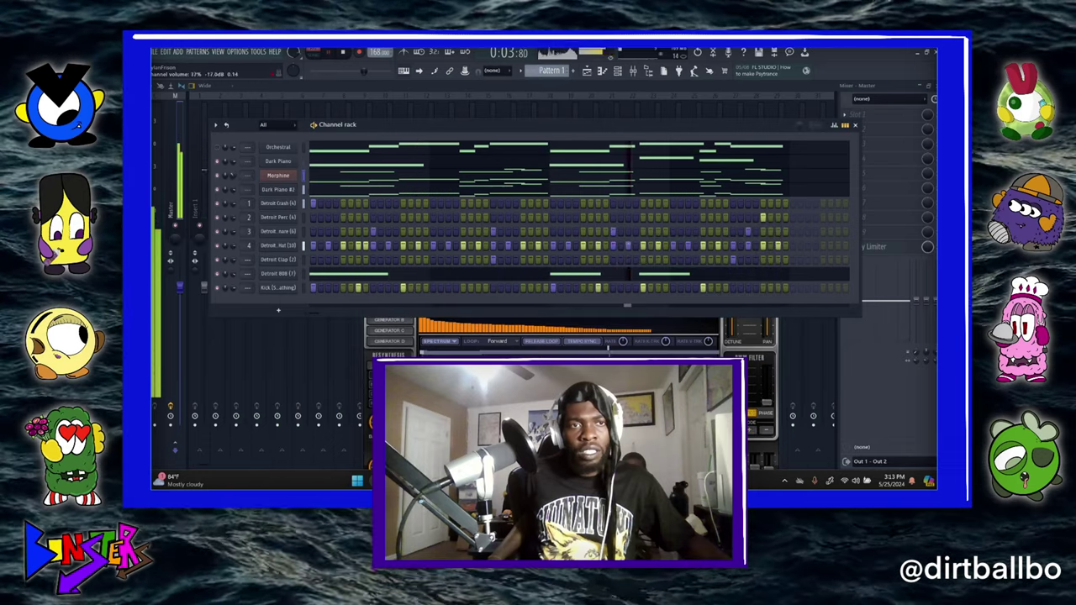
click(427, 352)
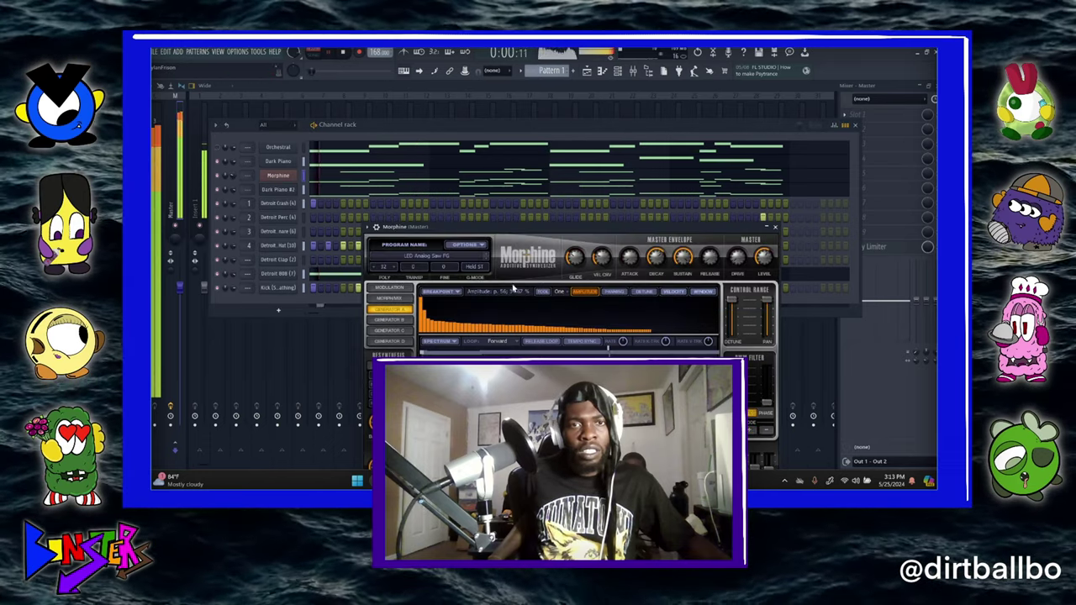
click(485, 264)
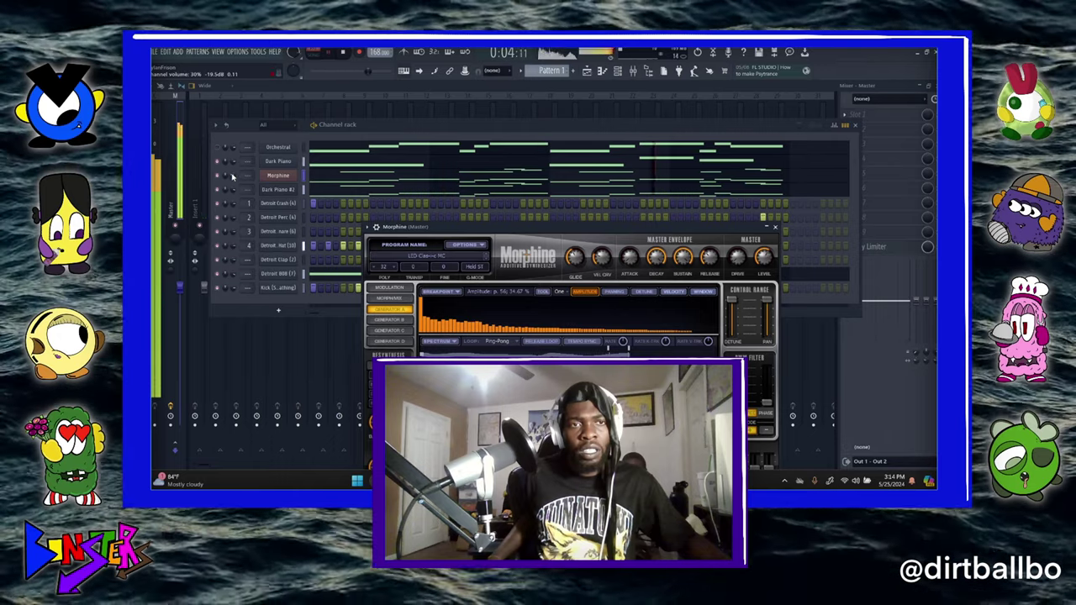
click(226, 173)
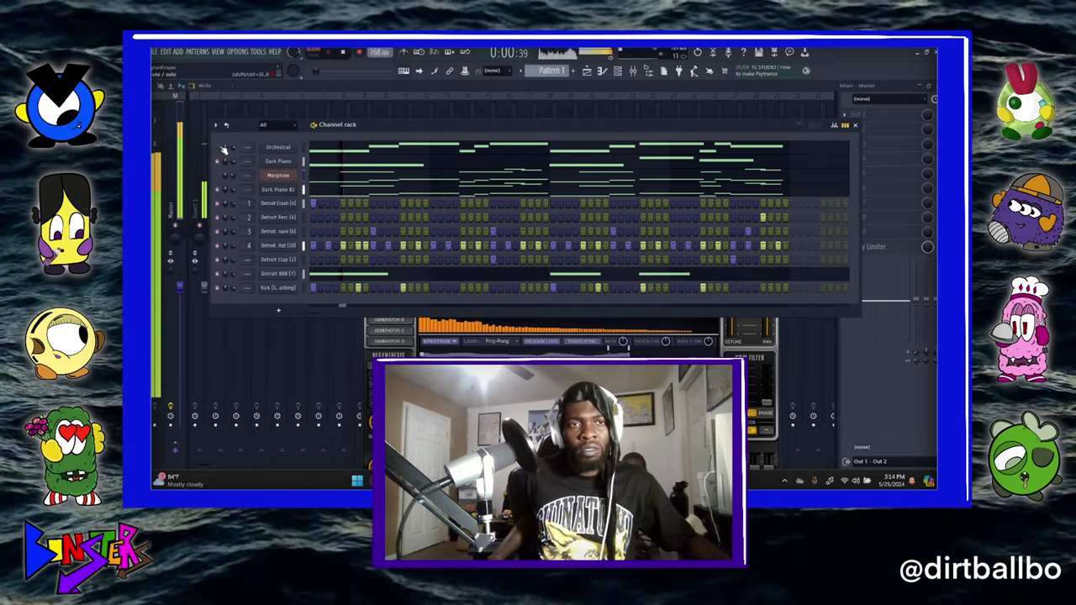
click(735, 320)
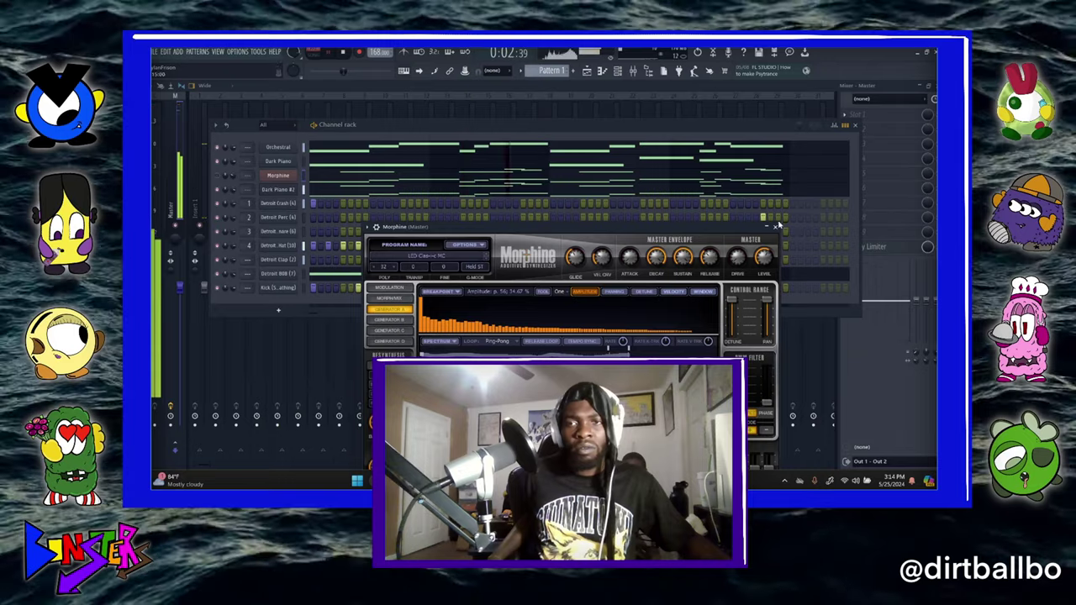
click(777, 226)
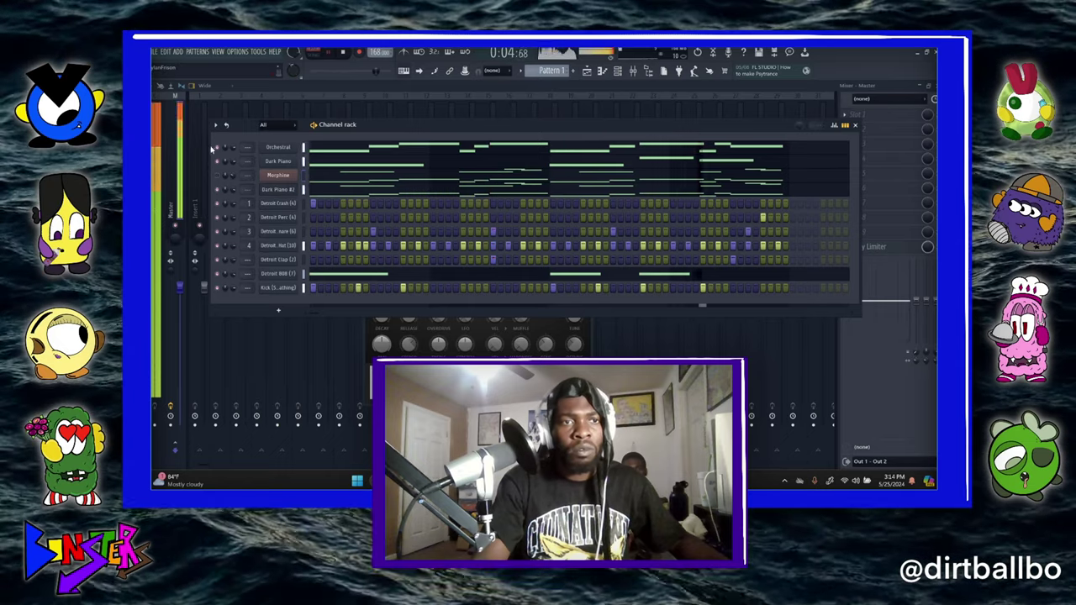
Try placing three Pattern 1 clips in a row on playlist Track 2, remove them and return to the channel rack
drag(212, 149, 216, 149)
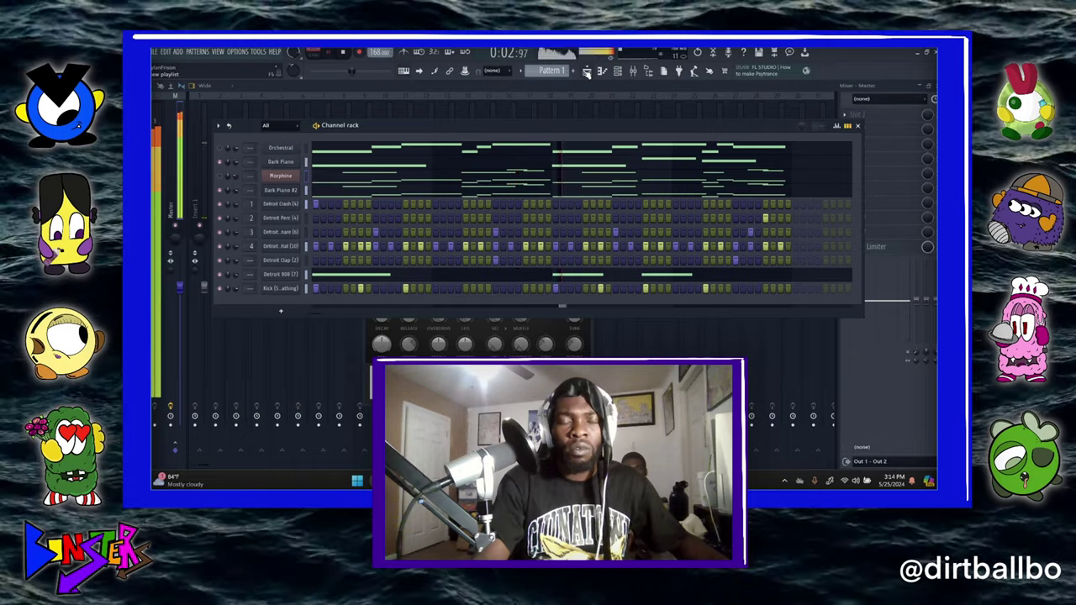
click(587, 72)
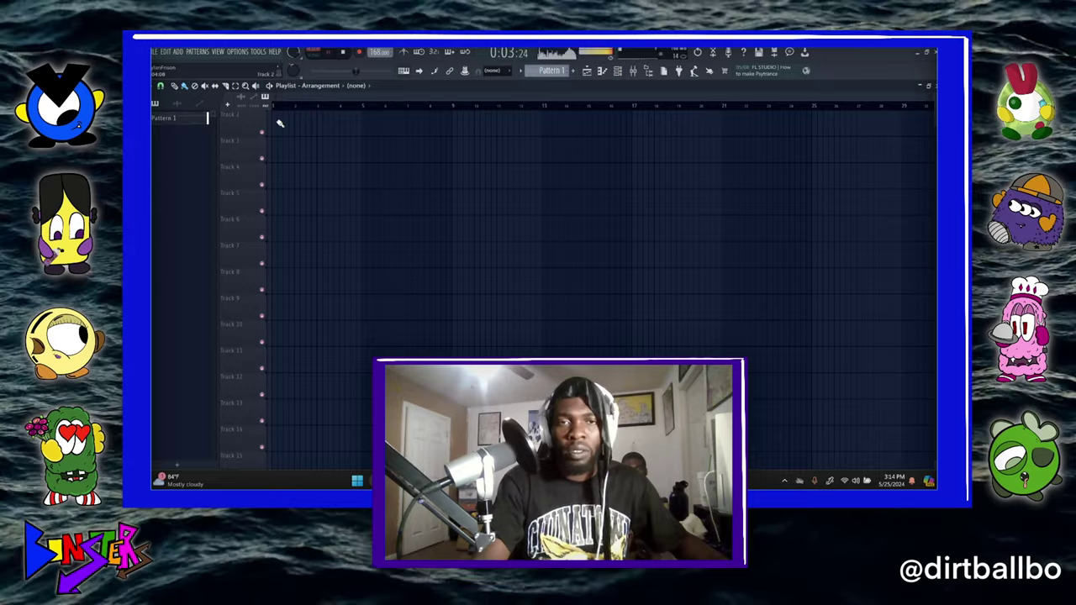
drag(280, 124, 508, 129)
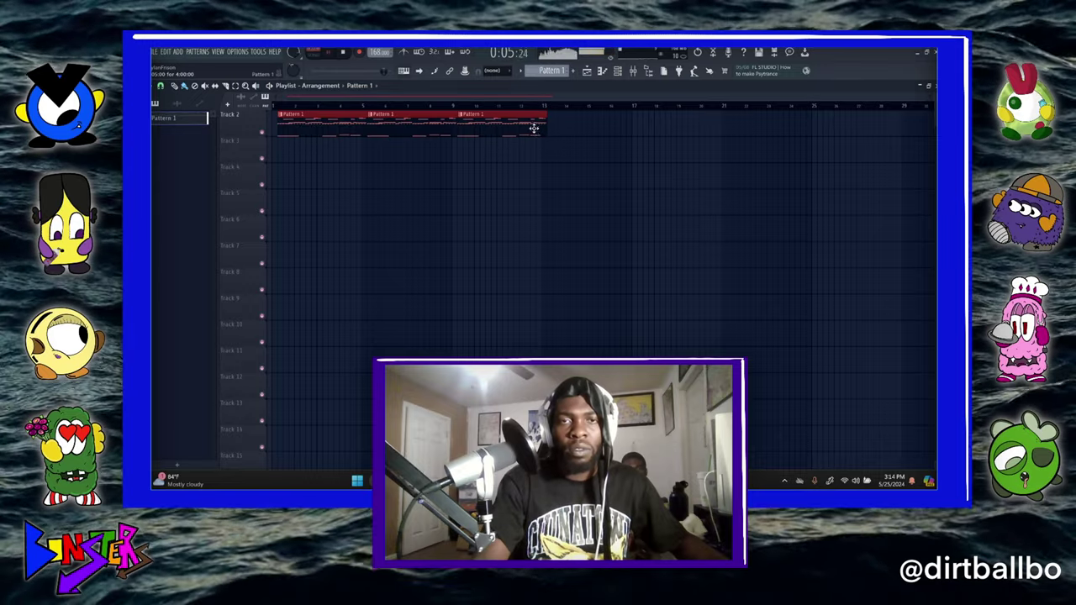
right_click(533, 127)
click(587, 72)
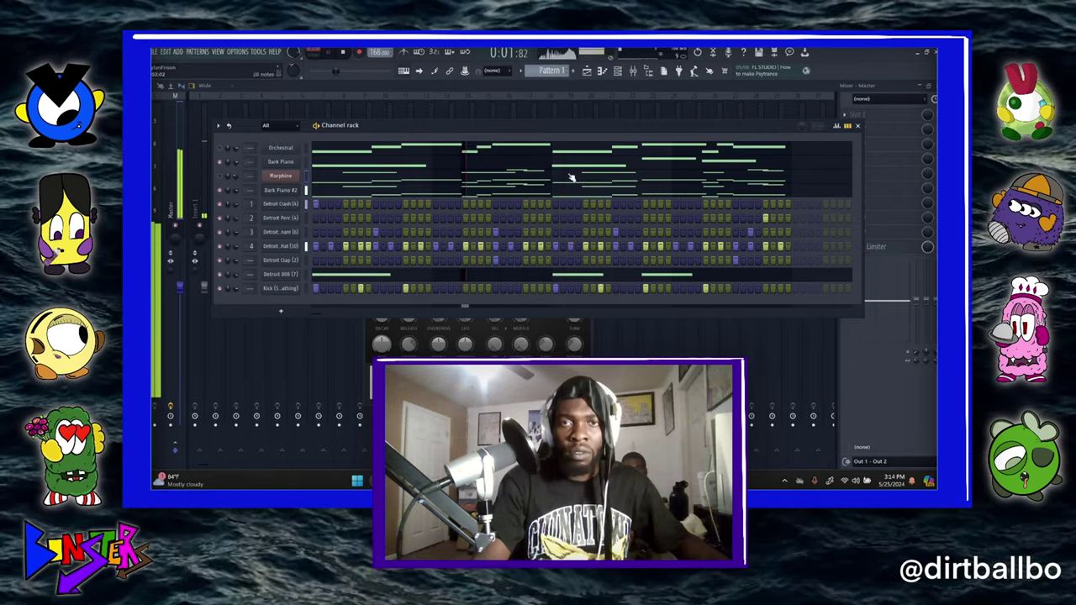
In the playlist, clone Pattern 1 repeatedly until the copies run up to Pattern 10
key(F5)
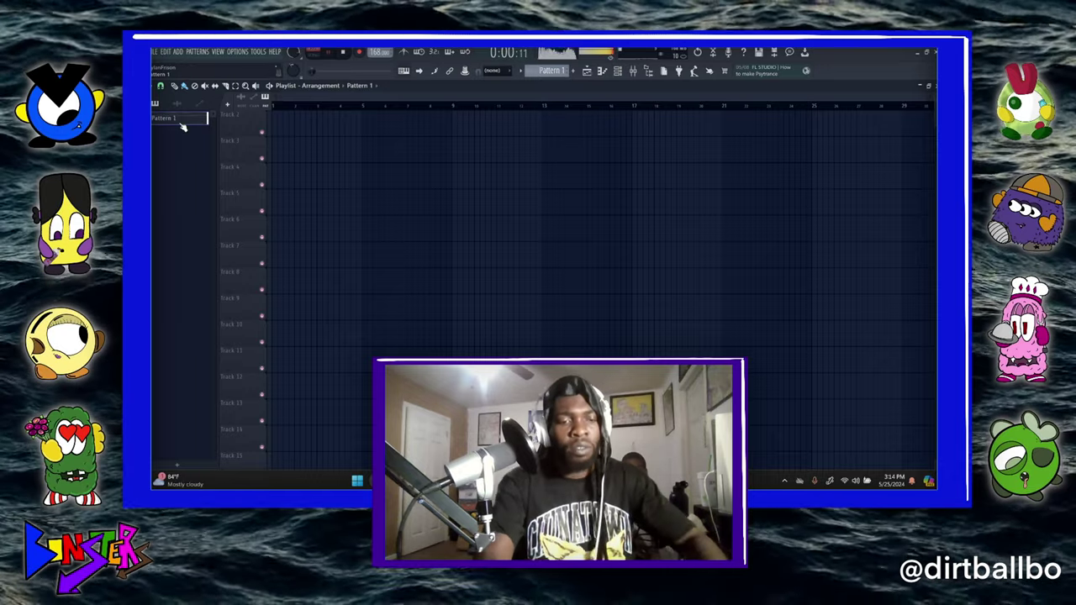
key(F4)
key(F4)
key(F4)
key(F4)
key(F4)
key(F4)
key(F4)
key(F4)
key(F4)
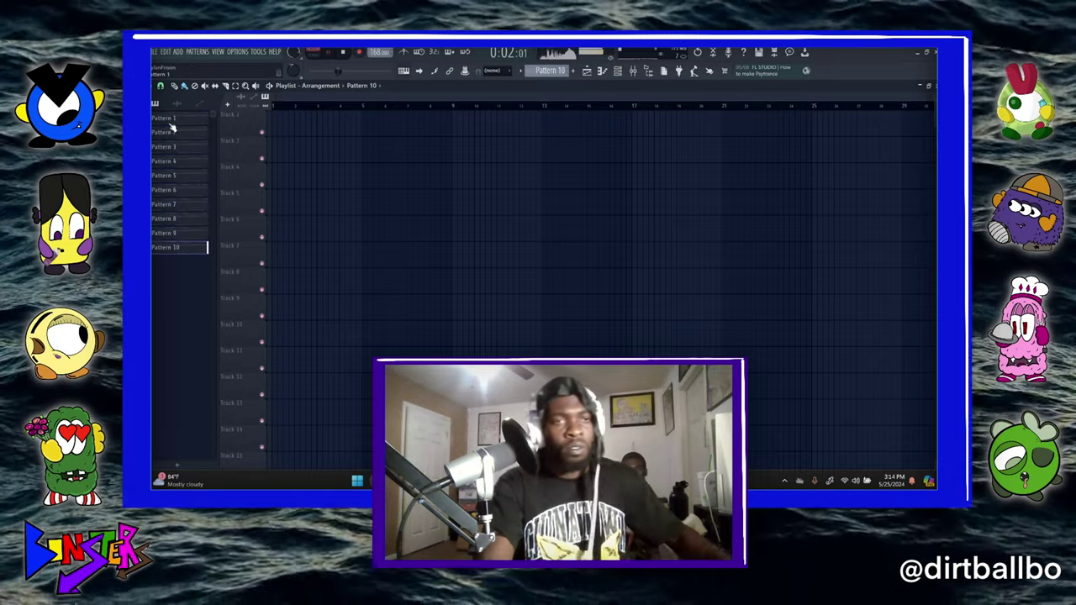
Split Pattern 10 by channel into separate patterns and return to the channel rack with Pattern 9 selected
right_click(164, 247)
click(210, 381)
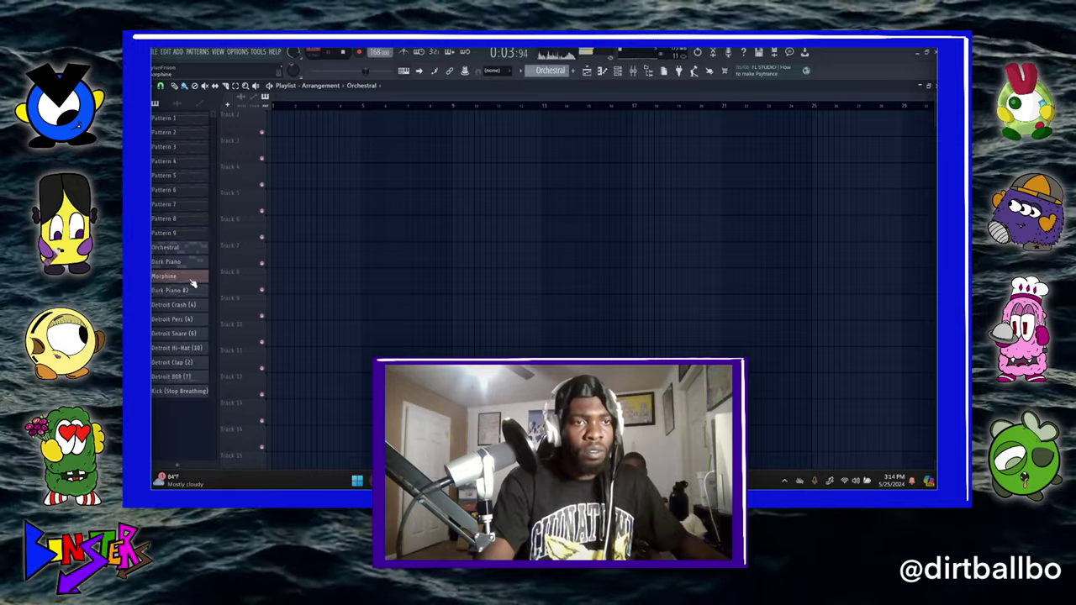
click(587, 73)
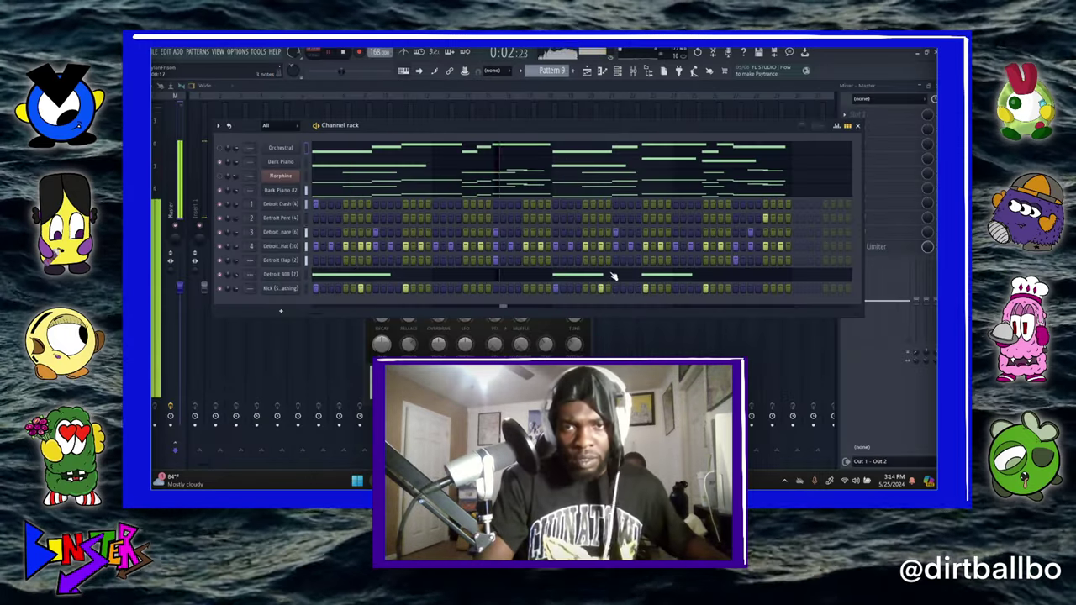
In Pattern 9's Detroit 808 (7) piano roll, shorten the bar 3 note, delete the following note and add short D5 notes on steps 41 and 49
click(607, 276)
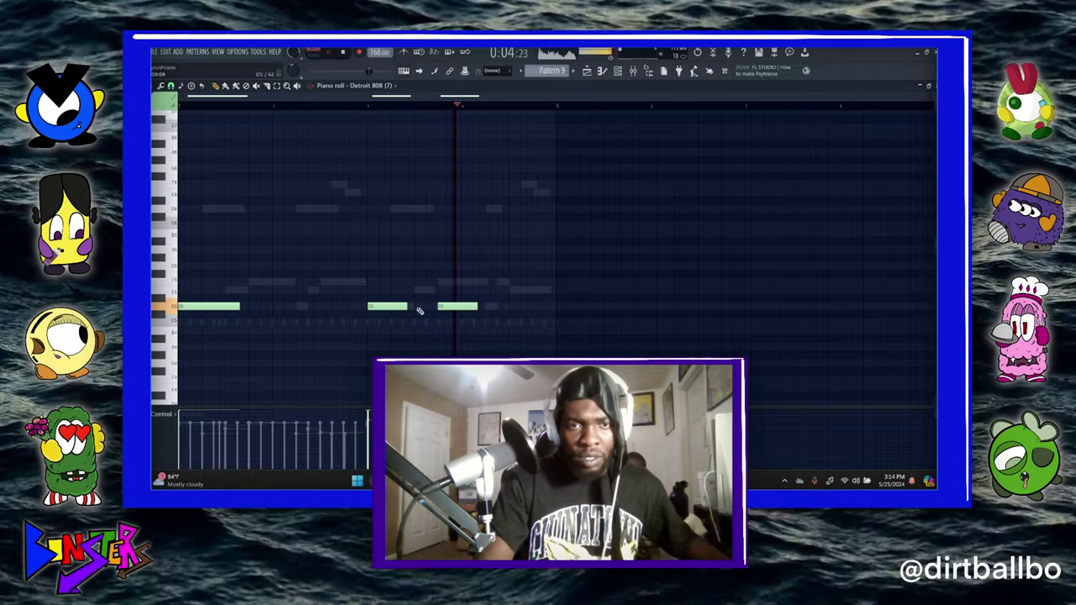
drag(407, 307, 384, 307)
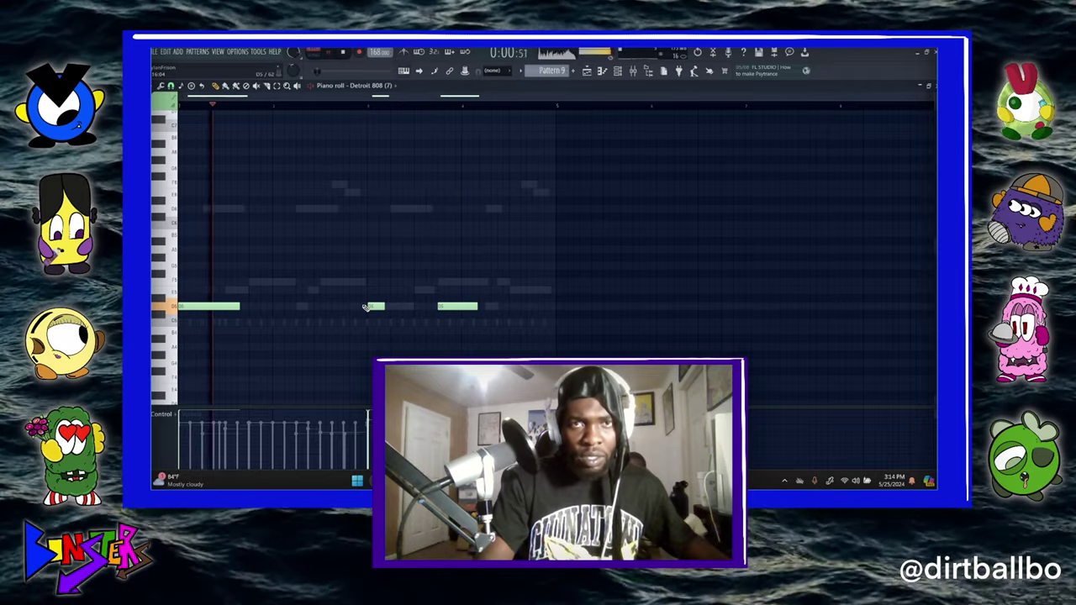
right_click(446, 309)
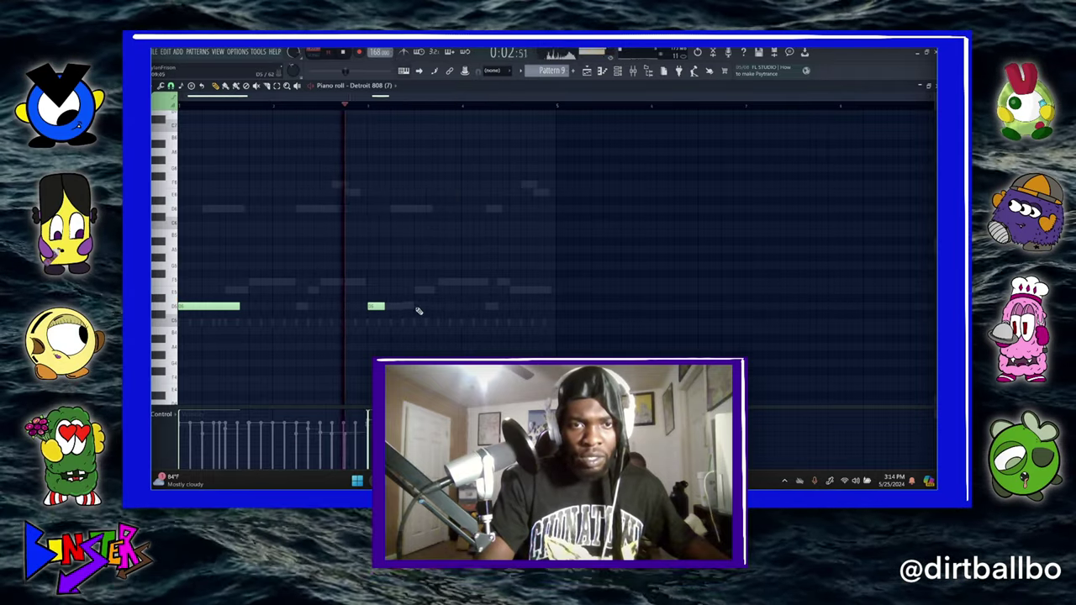
click(417, 307)
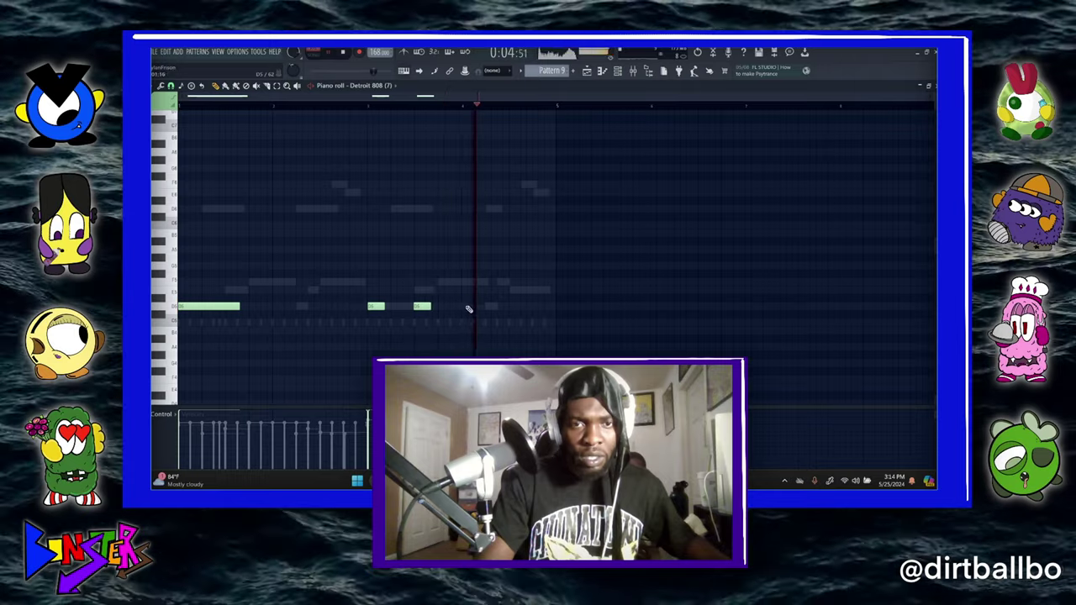
click(467, 306)
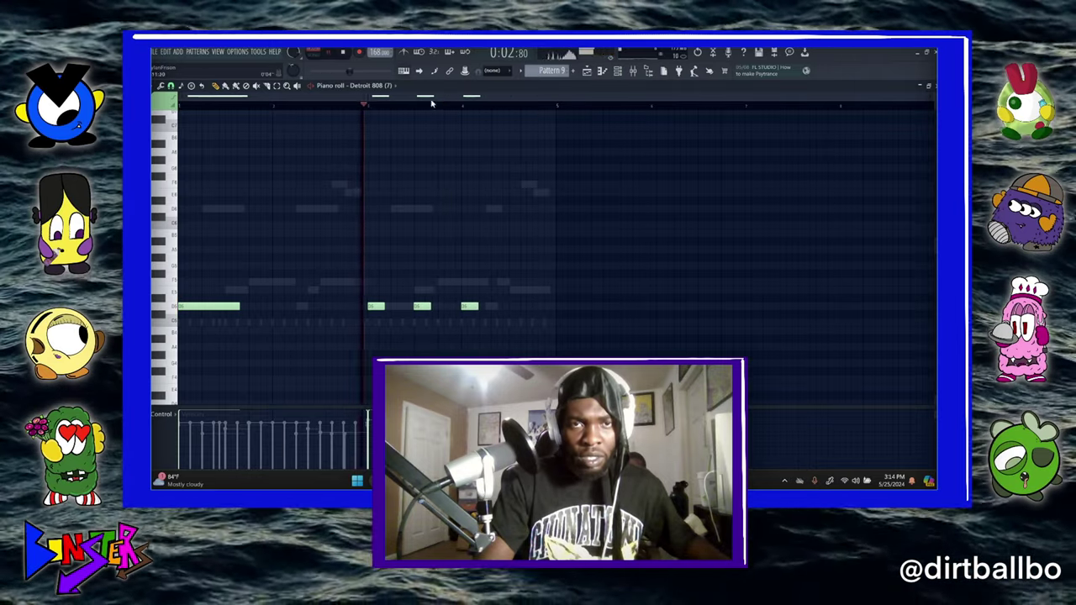
scroll(412, 311, up, 3)
drag(397, 308, 399, 308)
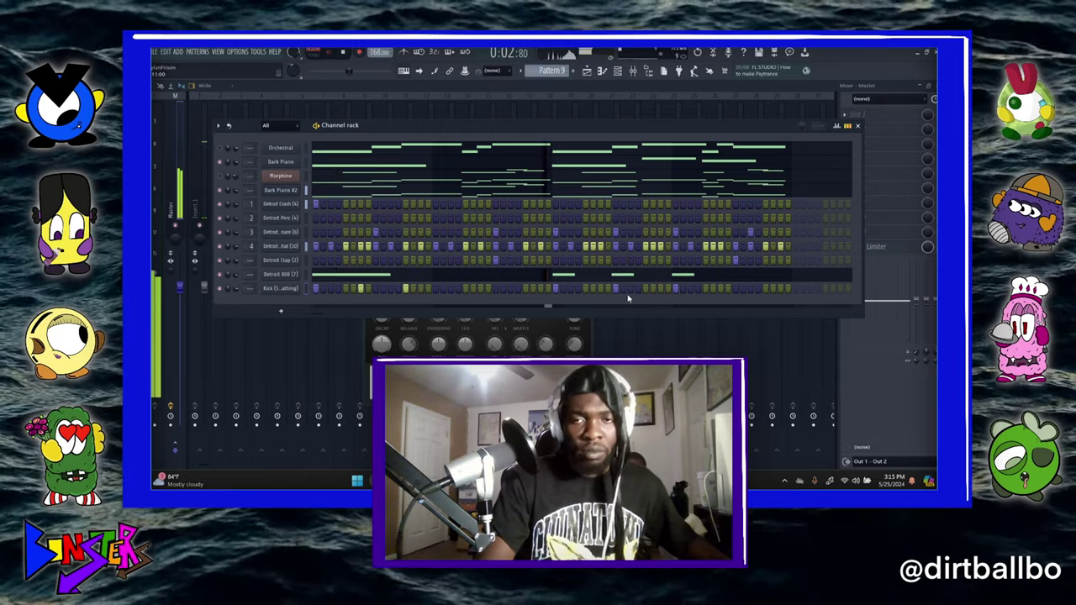
Add a short D5 note on step 57 of the Detroit 808 (7), try it on higher and lower pitches, restore D5 and close the piano roll
click(733, 275)
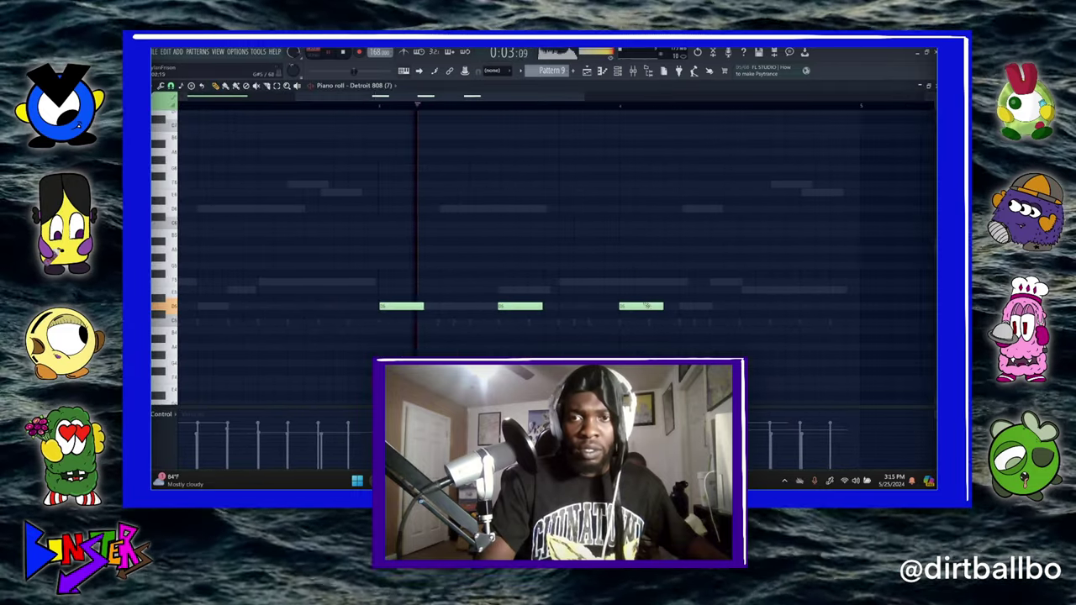
click(743, 308)
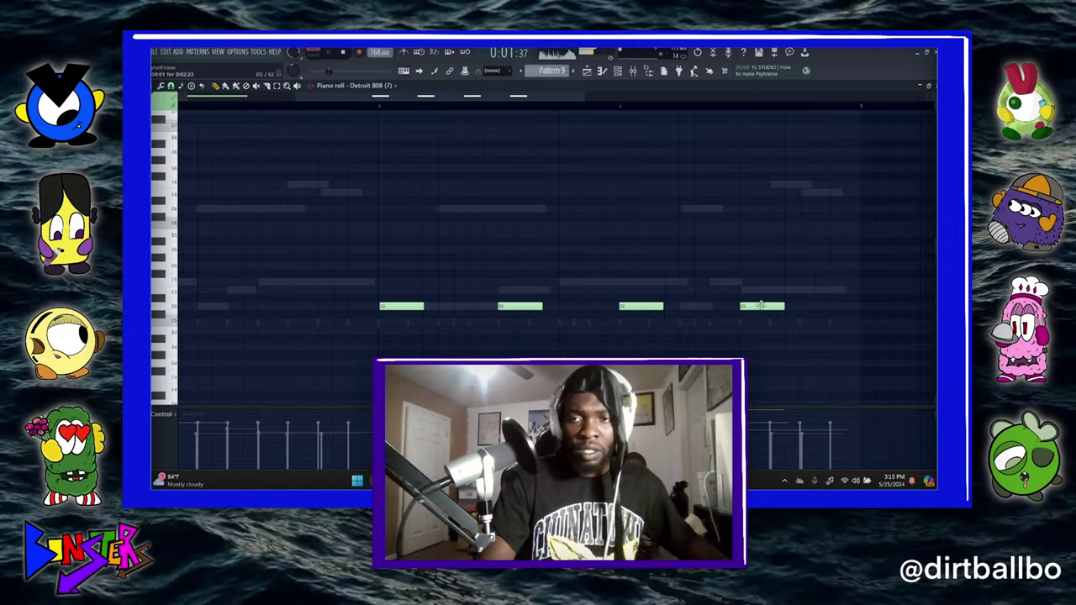
drag(761, 305, 756, 209)
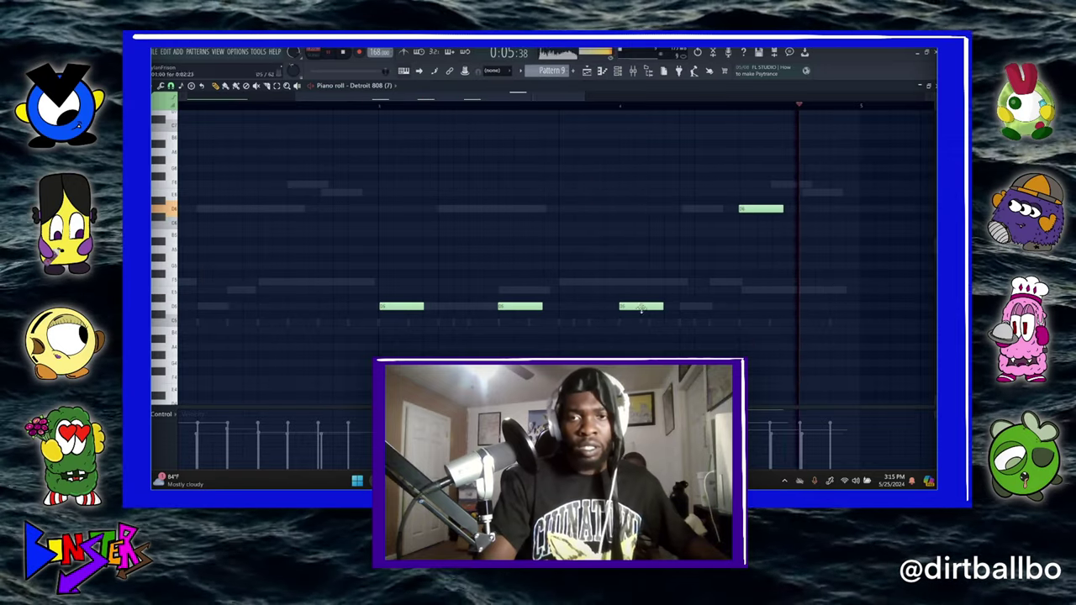
drag(749, 206, 753, 329)
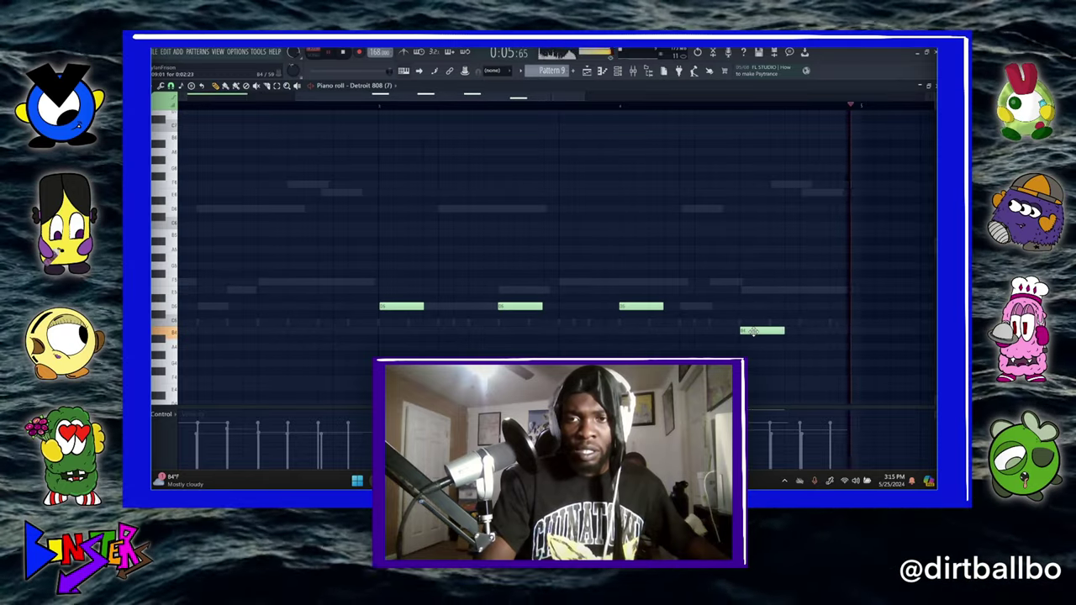
drag(753, 331, 754, 306)
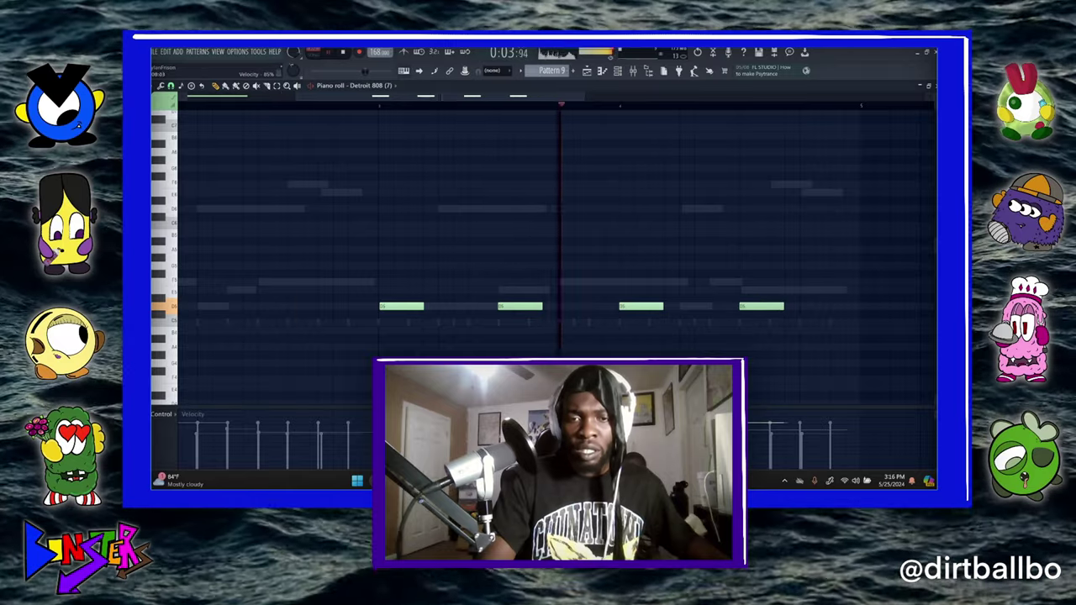
click(936, 85)
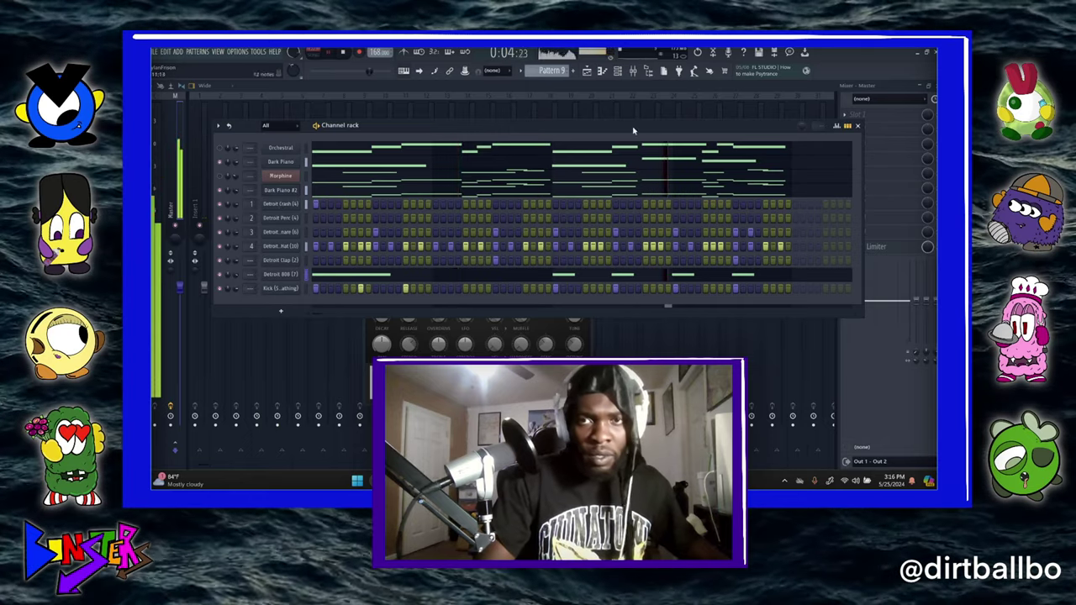
Add Detroit Open Hat (8) from the Detroit Open Hats folder as a new channel with hits on steps 33, 41, 49 and 57, and close the browser
click(648, 73)
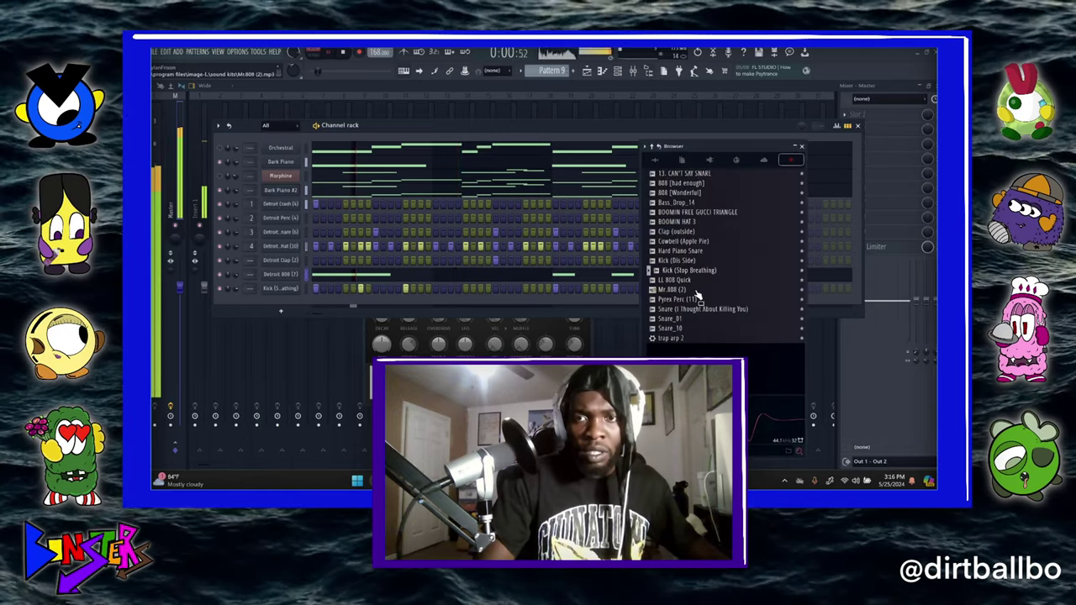
click(656, 160)
scroll(691, 297, down, 8)
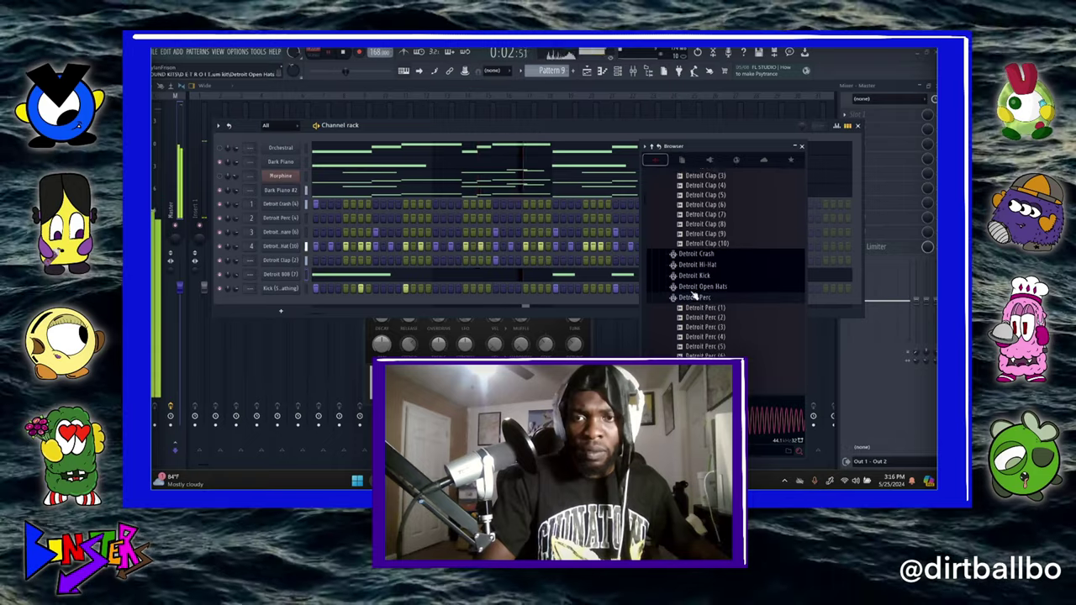
scroll(698, 294, down, 3)
scroll(699, 293, up, 3)
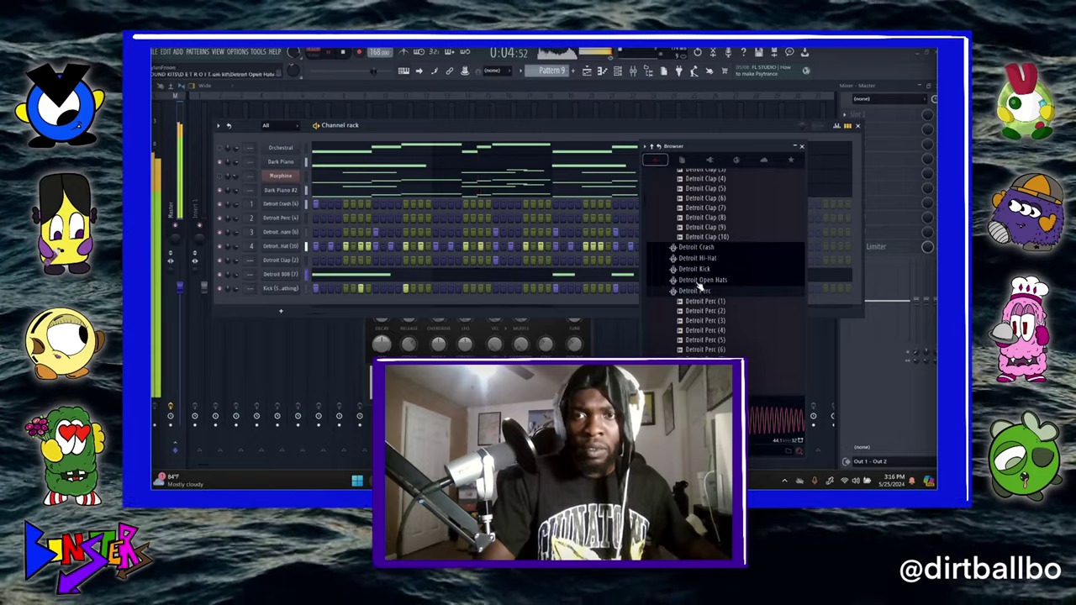
click(701, 281)
drag(710, 328, 563, 313)
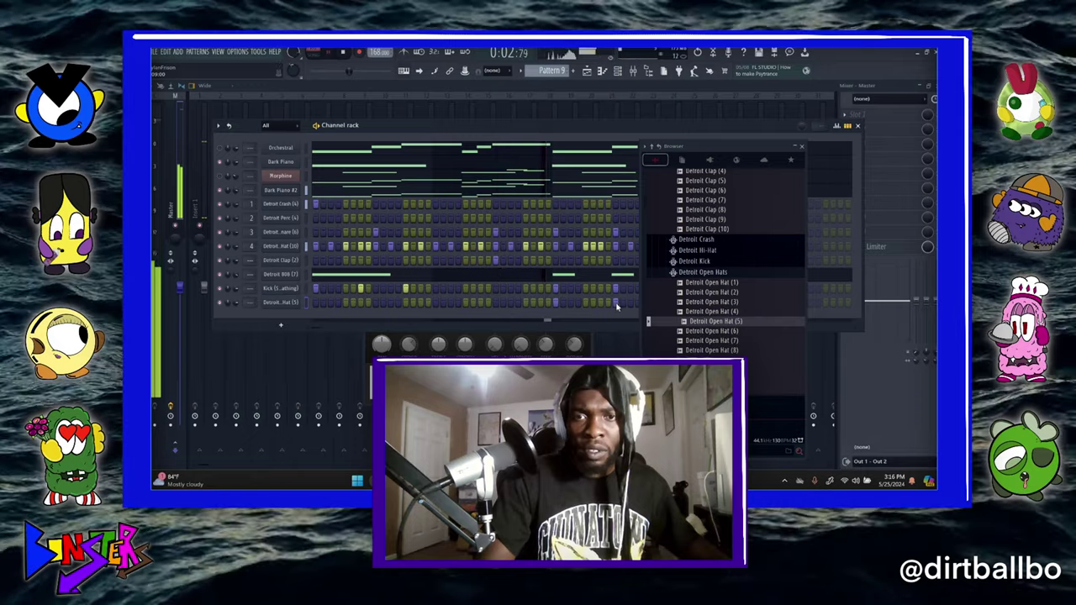
click(690, 350)
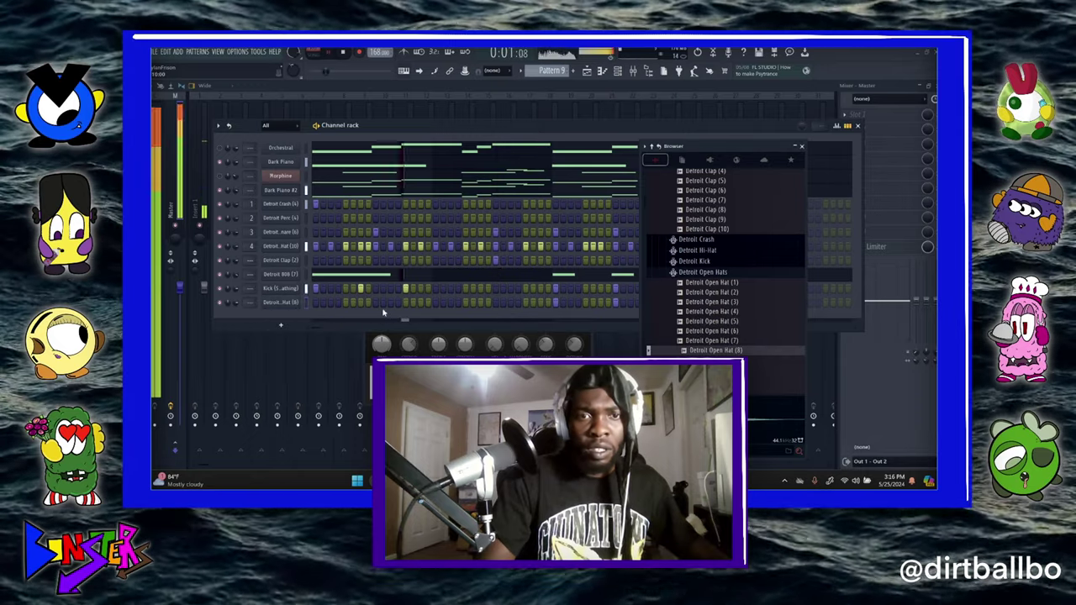
click(802, 147)
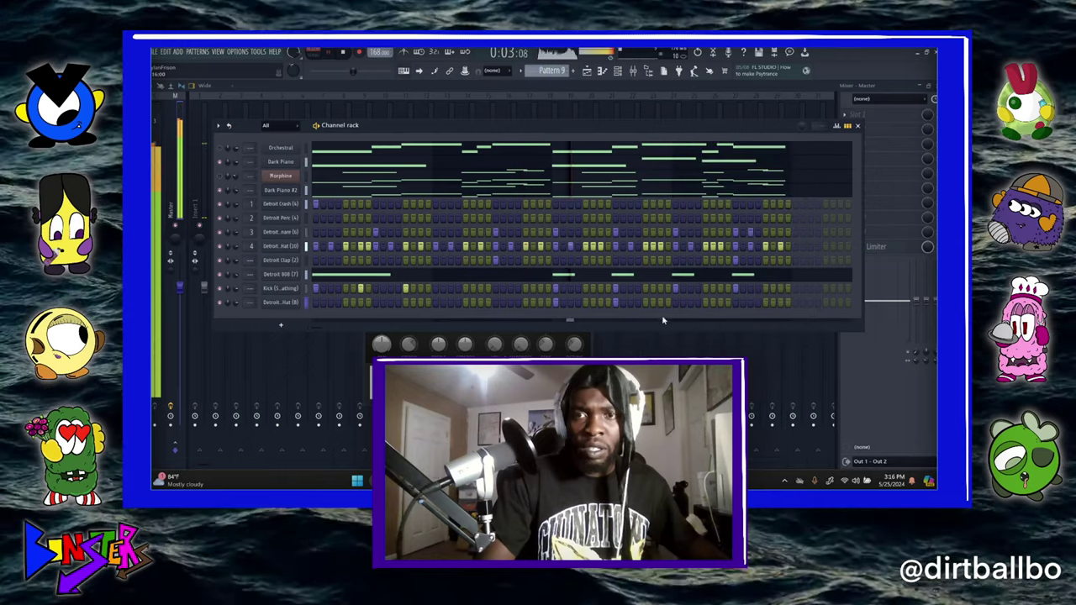
Turn on normalization for the Detroit Open Hat (8) sample in its sampler settings
click(281, 303)
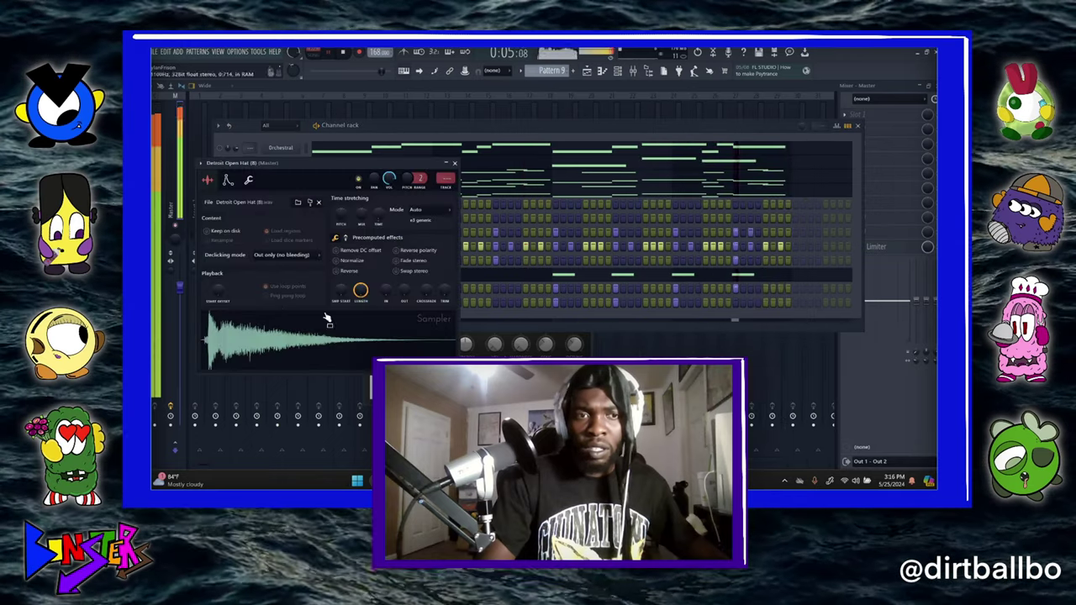
click(337, 262)
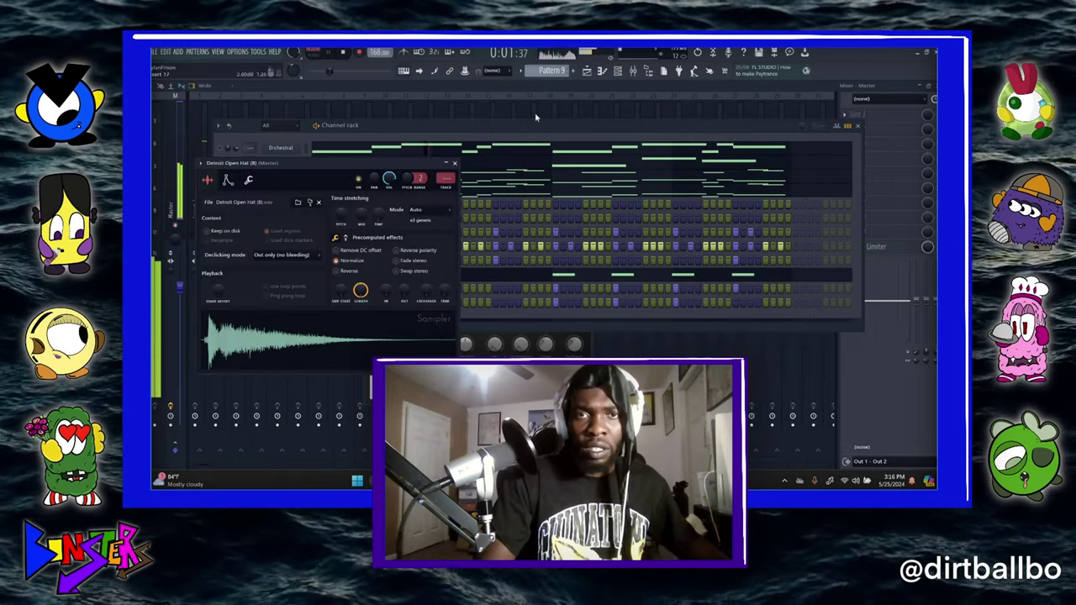
Replace the Detroit Open Hat (8) channel with Detroit Open Hat (5) from the Detroit Open Hats folder and close the browser
click(650, 74)
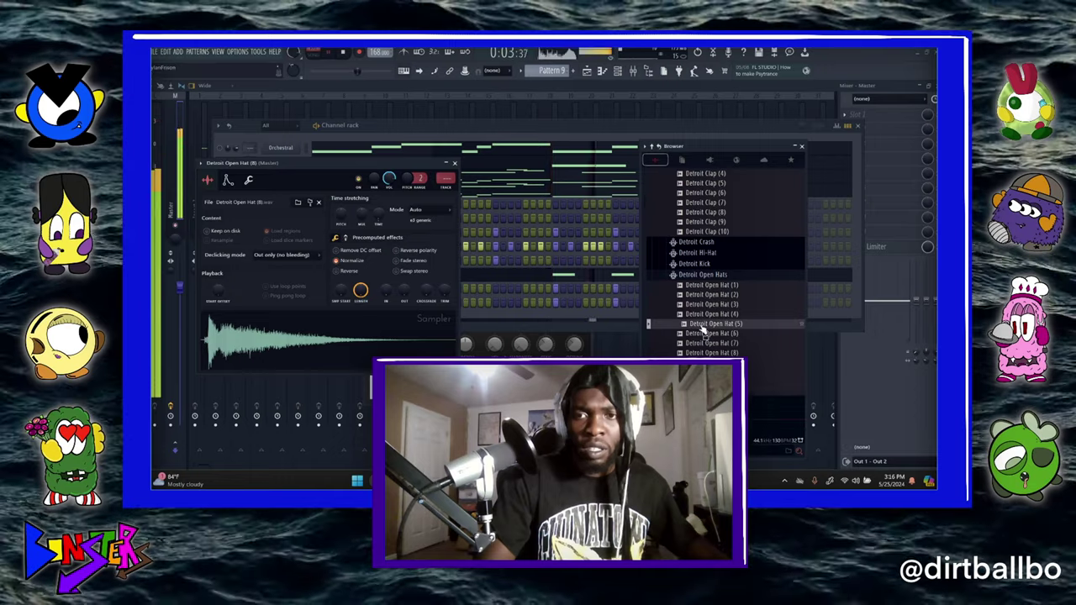
click(454, 163)
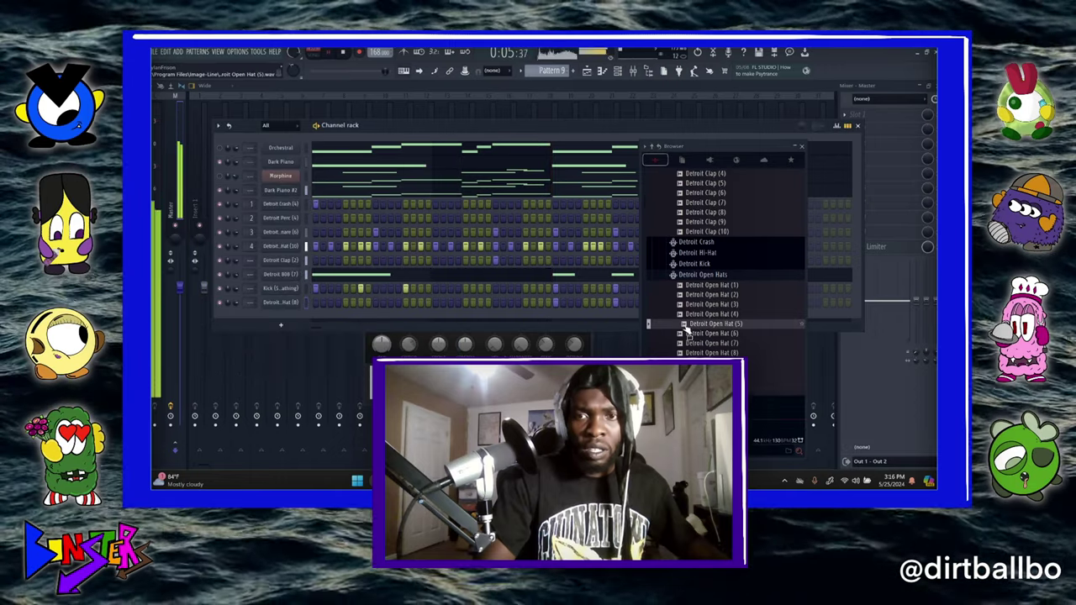
drag(580, 351, 272, 315)
right_click(280, 301)
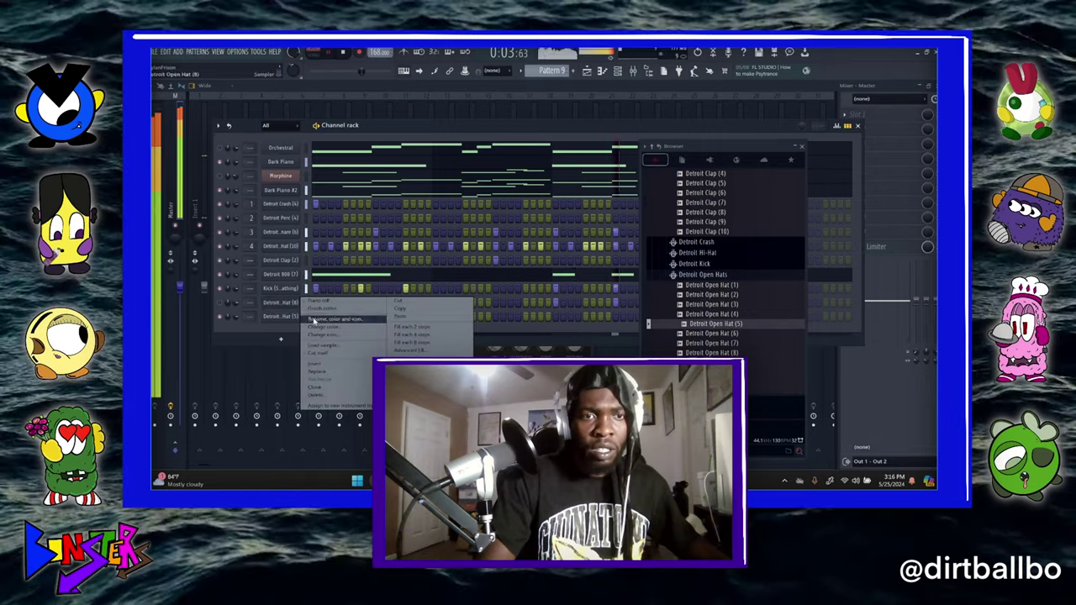
click(318, 394)
click(579, 293)
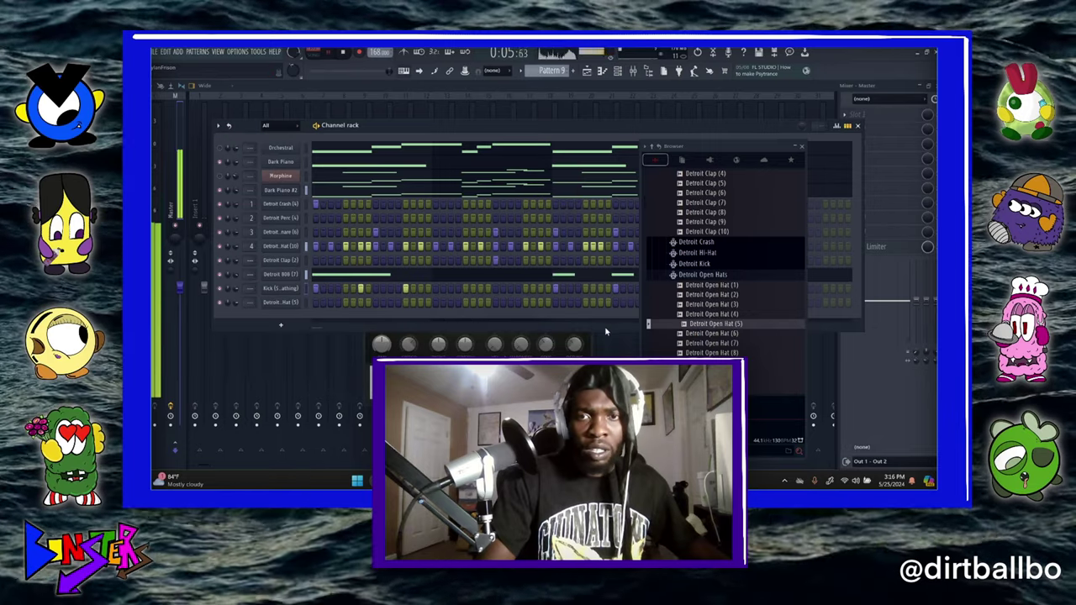
click(802, 147)
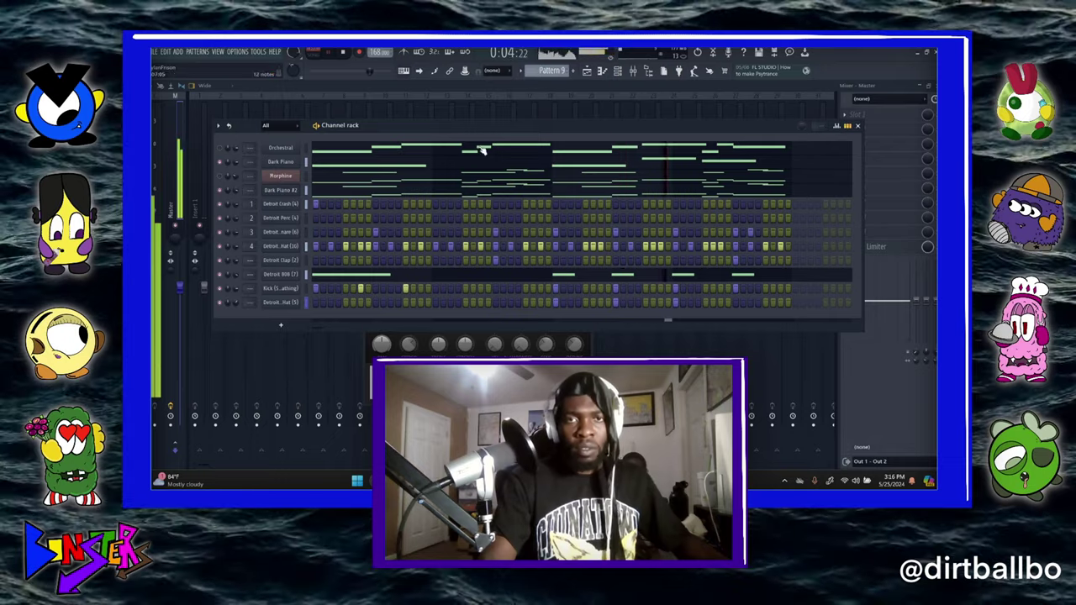
In the playlist, place the Orchestral pattern twice in a row on Track 2, filling bars 1 to 8
click(589, 72)
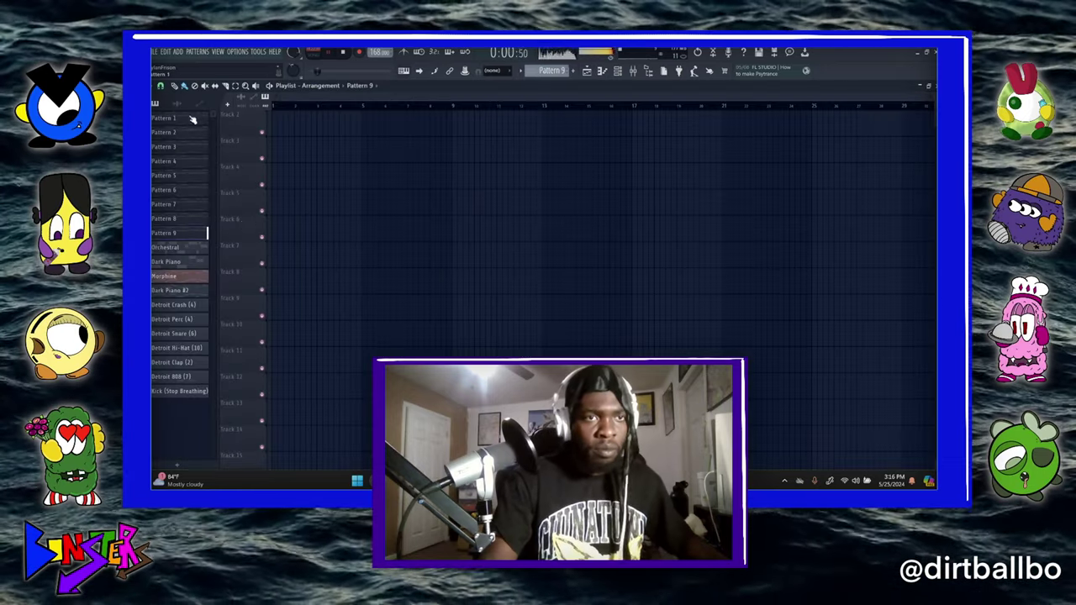
click(306, 208)
drag(338, 209, 304, 124)
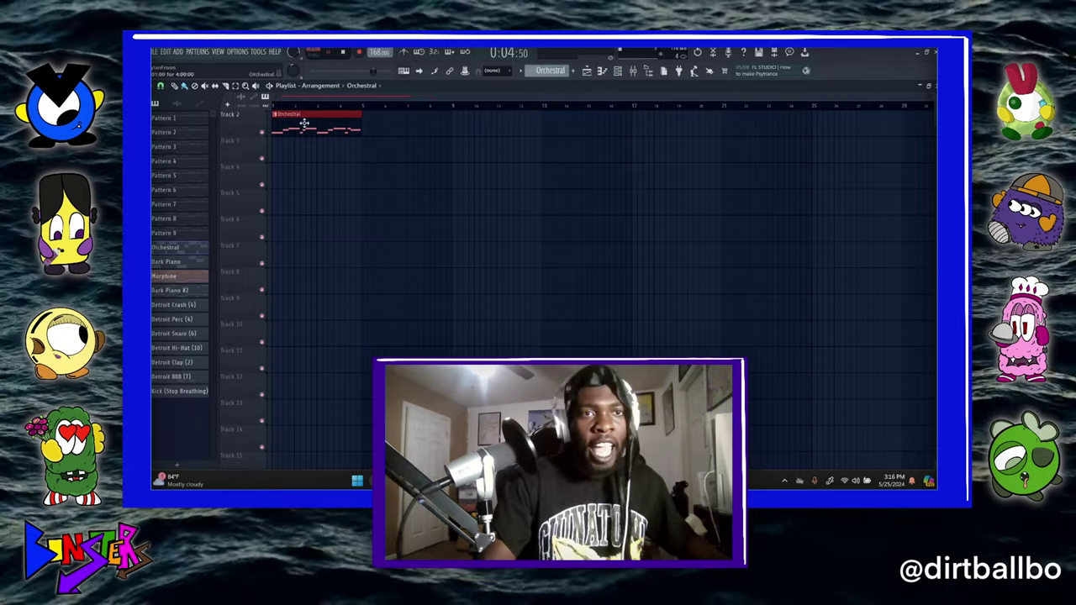
click(370, 127)
key(space)
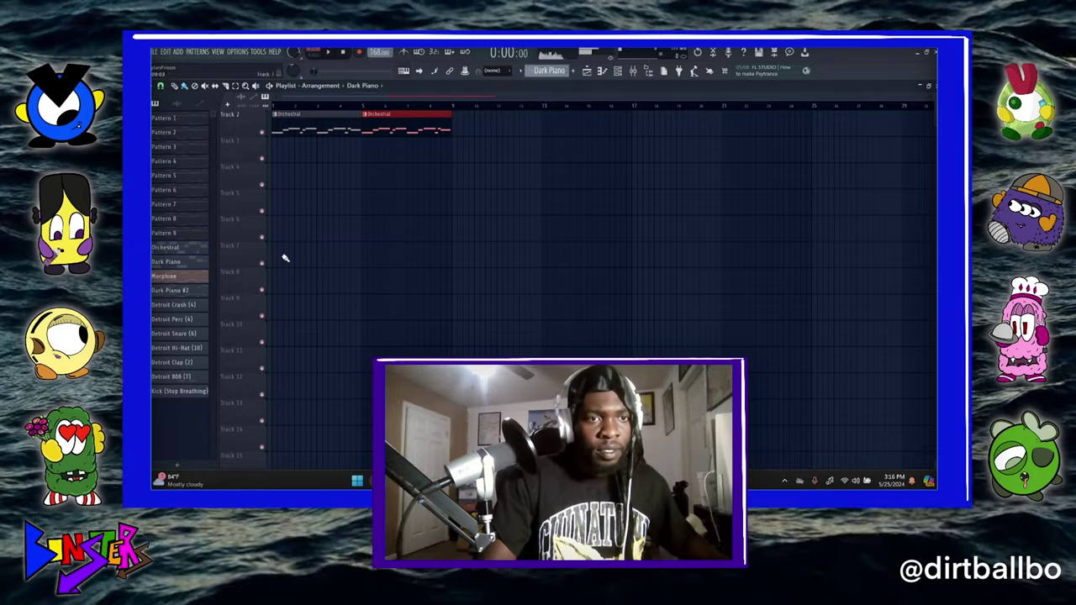
Place Dark Piano twice on Track 3 and Dark Piano #2 twice on Track 4, filling bars 1 to 8
key(space)
drag(307, 252, 276, 148)
click(376, 151)
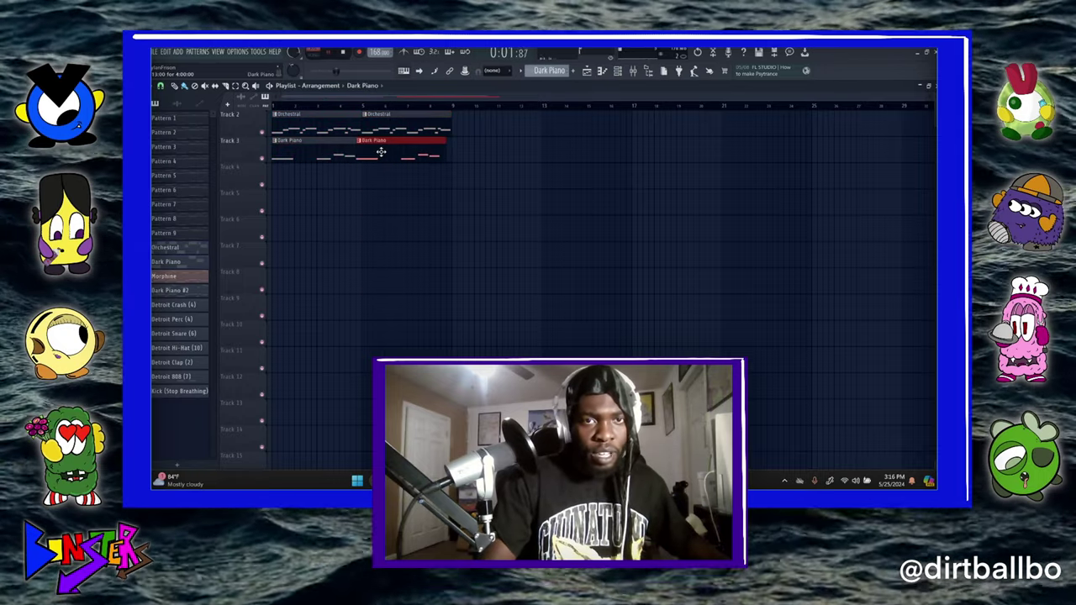
key(space)
drag(314, 279, 281, 154)
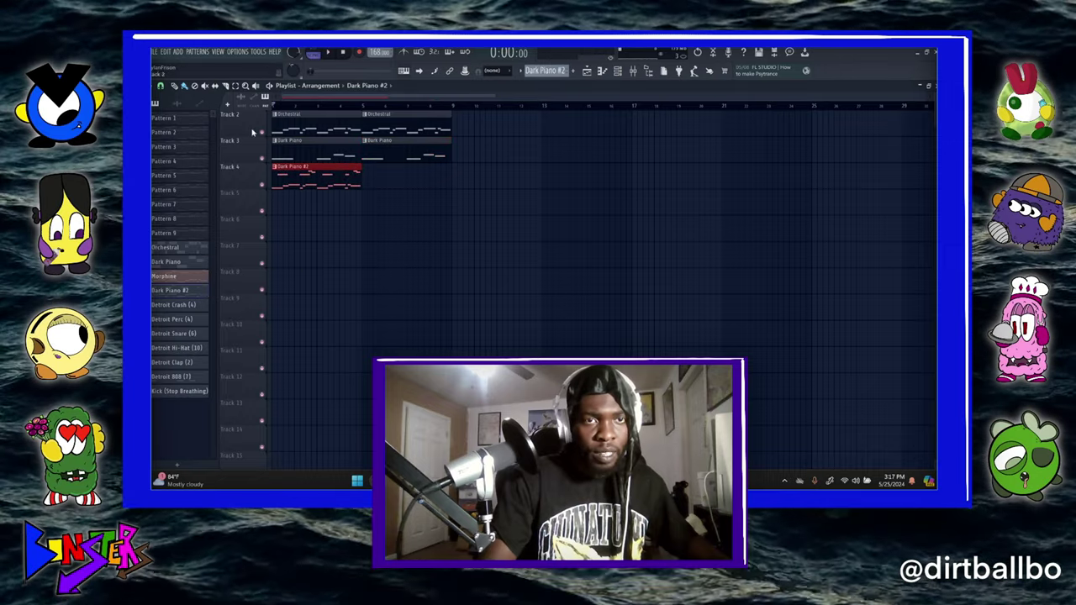
key(space)
click(370, 172)
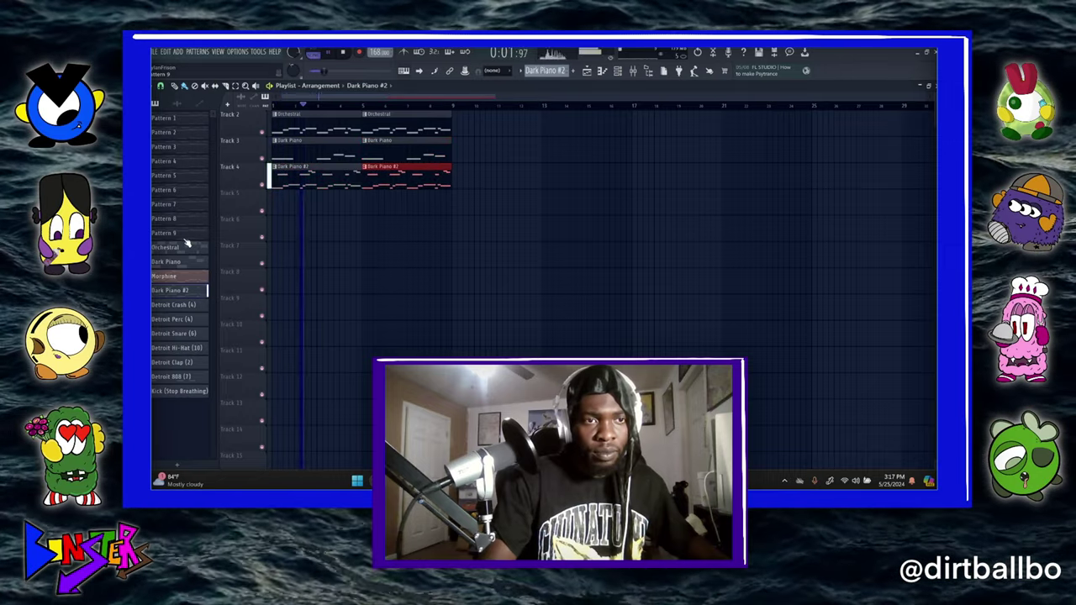
Place Pattern 1 on Track 5 from bar 9 and repeat it so it fills bars 9 to 16
click(186, 118)
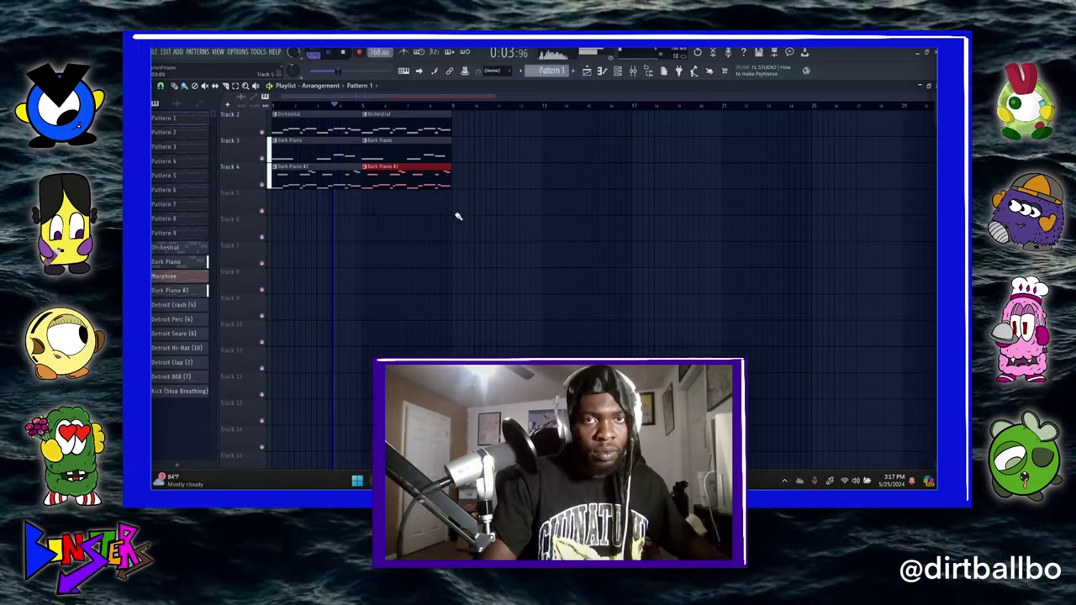
click(457, 208)
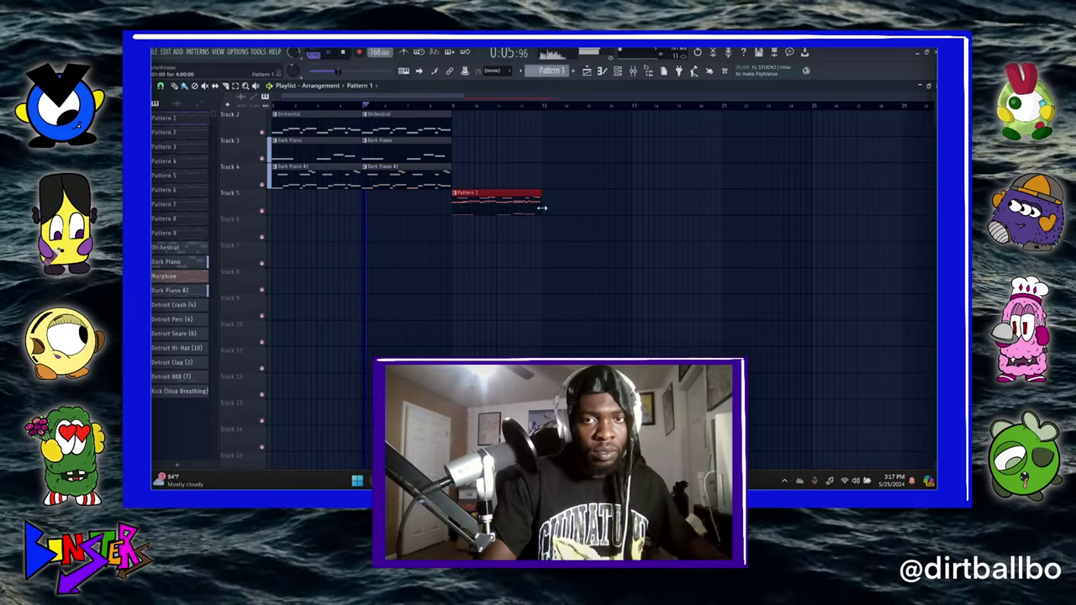
drag(542, 207, 632, 207)
Cut the steps of Detroit Hi-Hat (10) and Kick (Stop Breathing) from Pattern 1, return to the playlist and restart playback
click(620, 72)
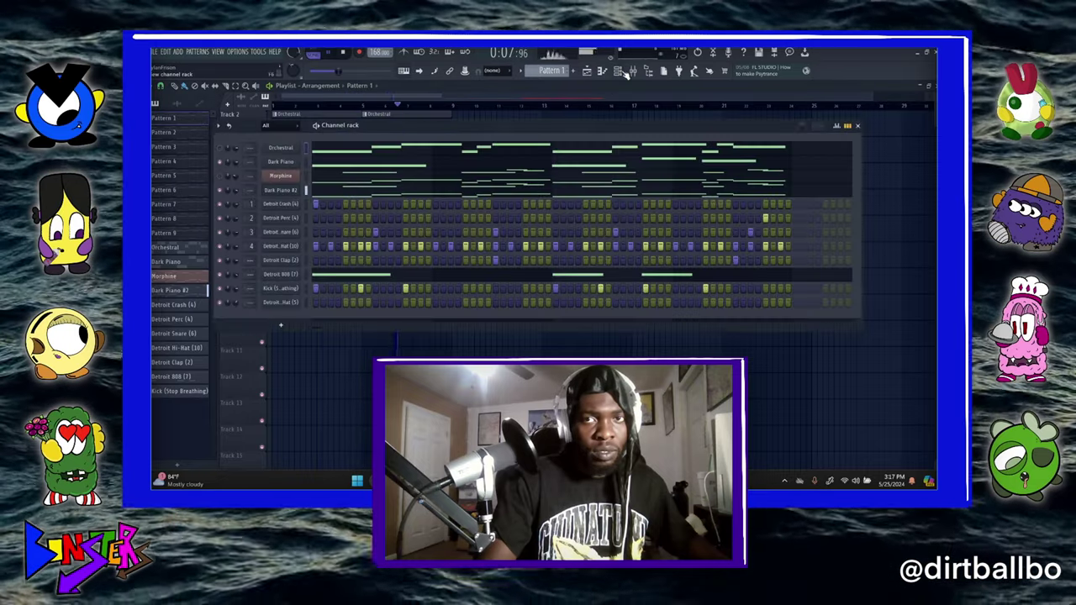
right_click(280, 246)
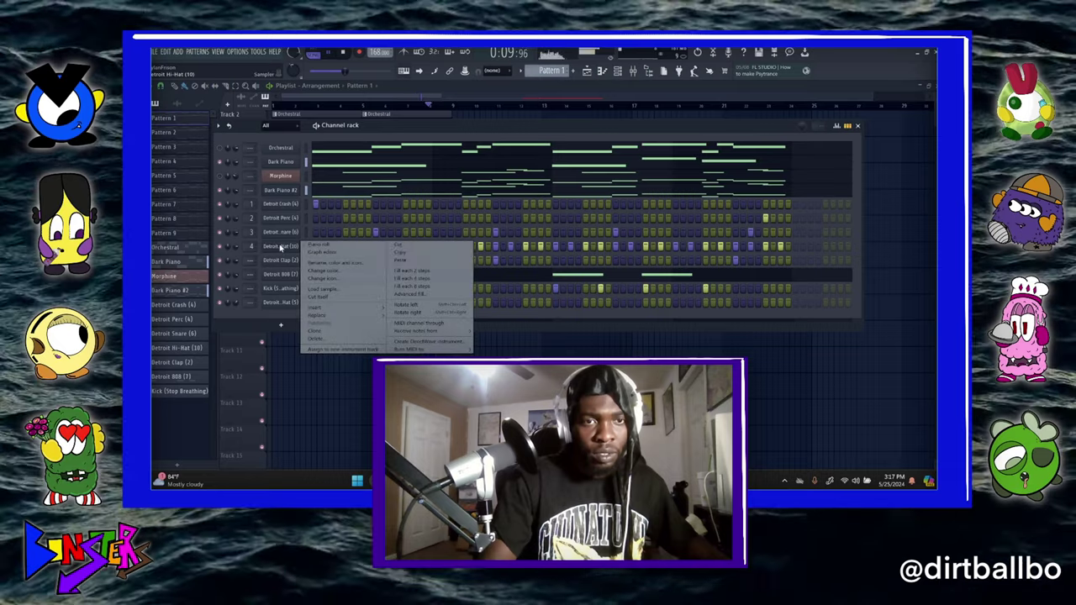
click(422, 247)
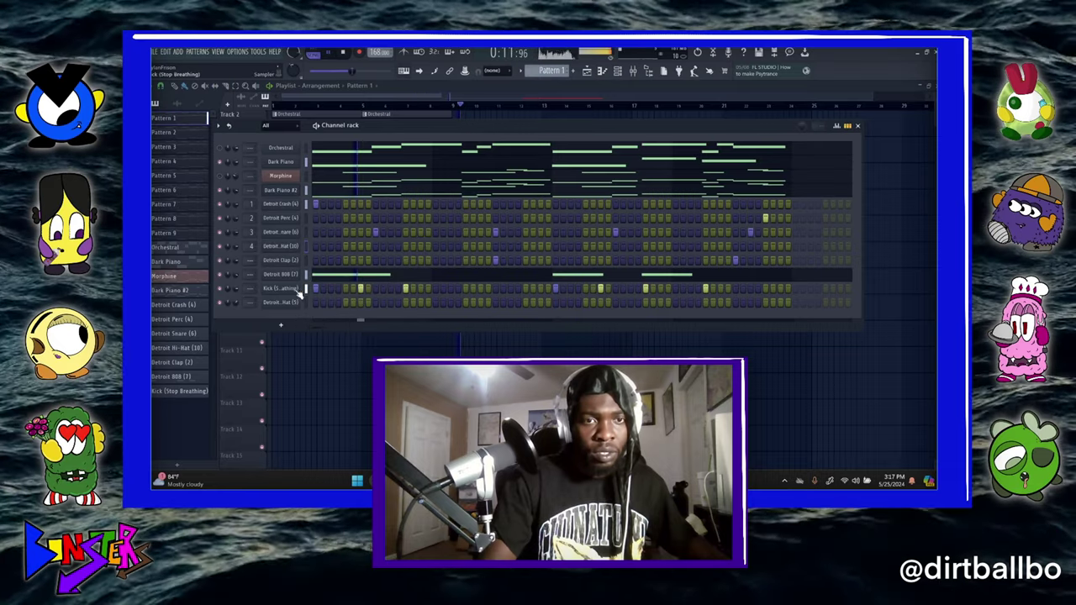
right_click(291, 291)
click(412, 290)
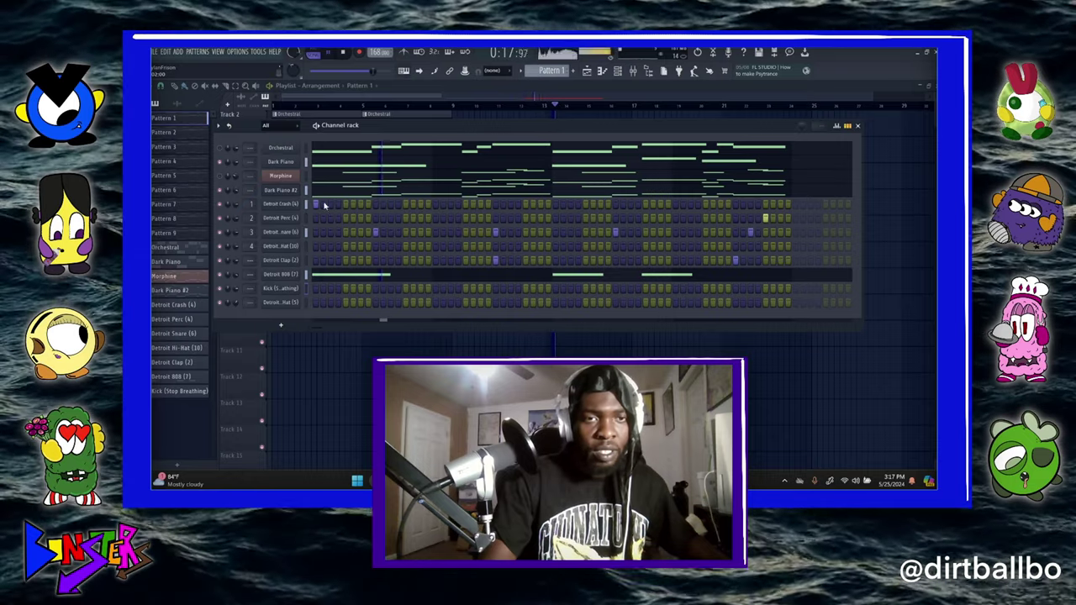
key(F6)
key(space)
key(space)
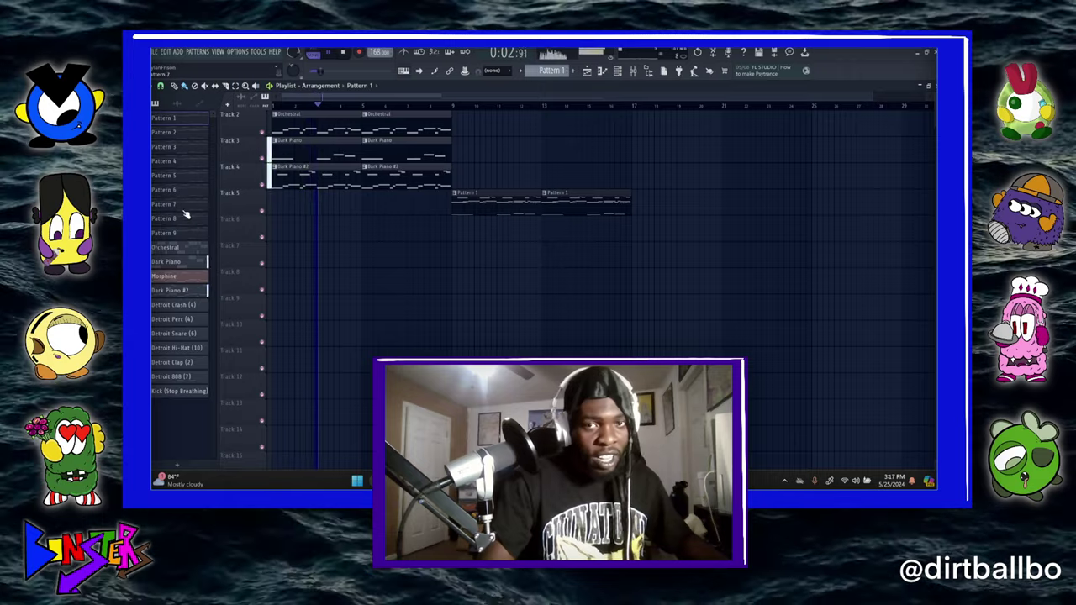
Place Pattern 8 at bar 17 and Pattern 9 at bar 21 on Track 4
click(185, 218)
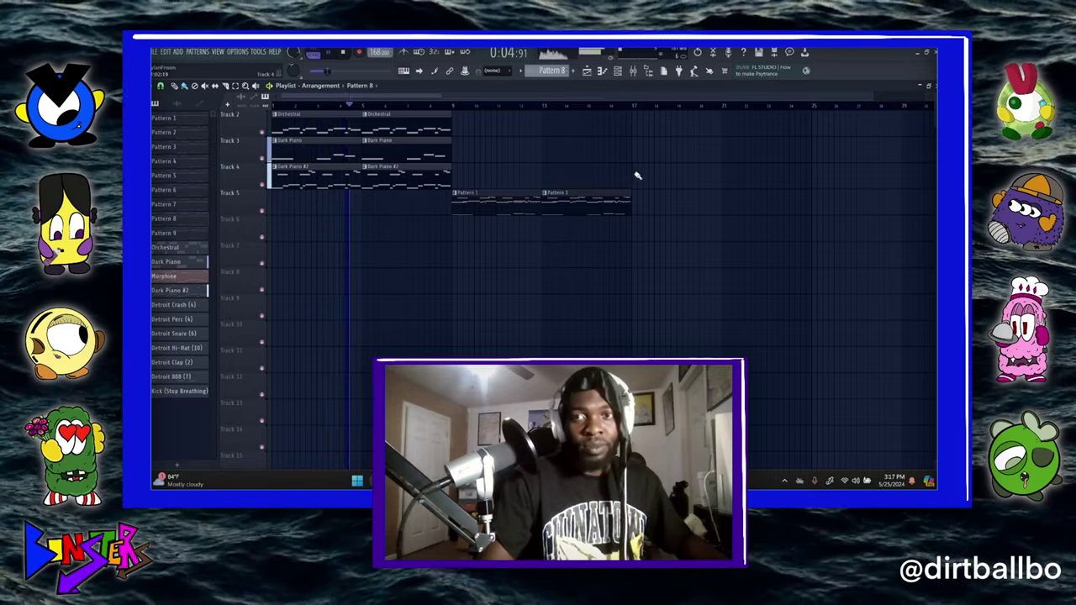
click(650, 176)
drag(649, 176, 645, 174)
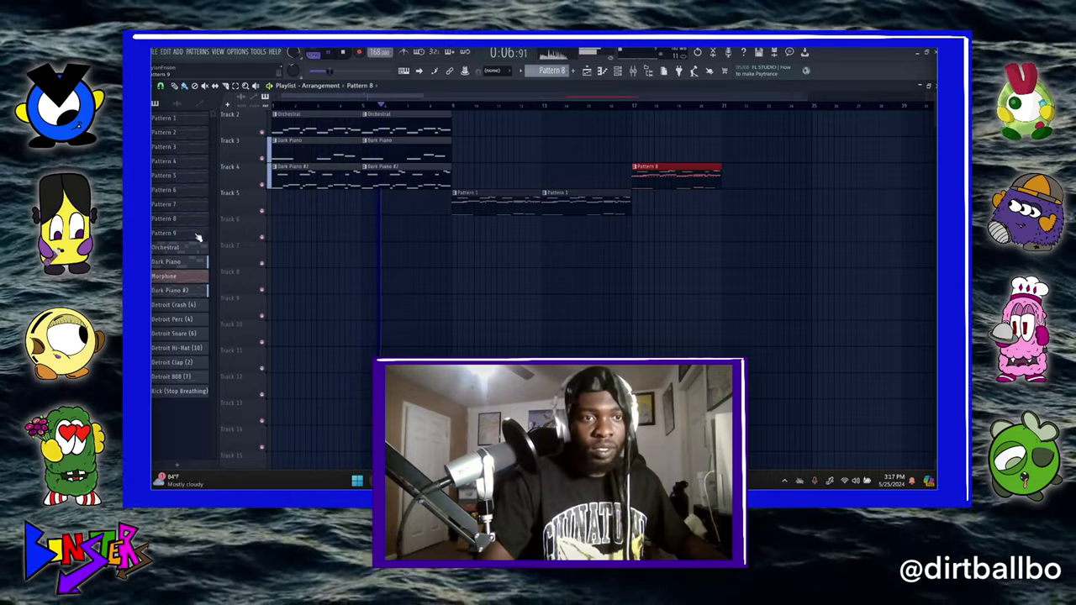
click(197, 234)
click(723, 175)
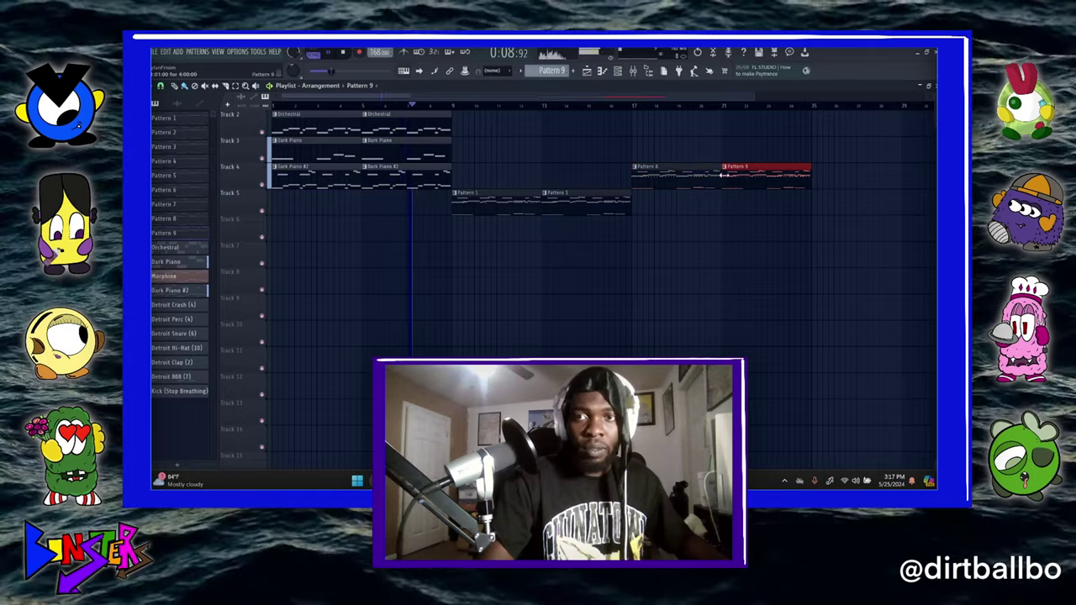
scroll(666, 111, down, 2)
Route the channels to separate mixer tracks starting from Insert 1
click(618, 72)
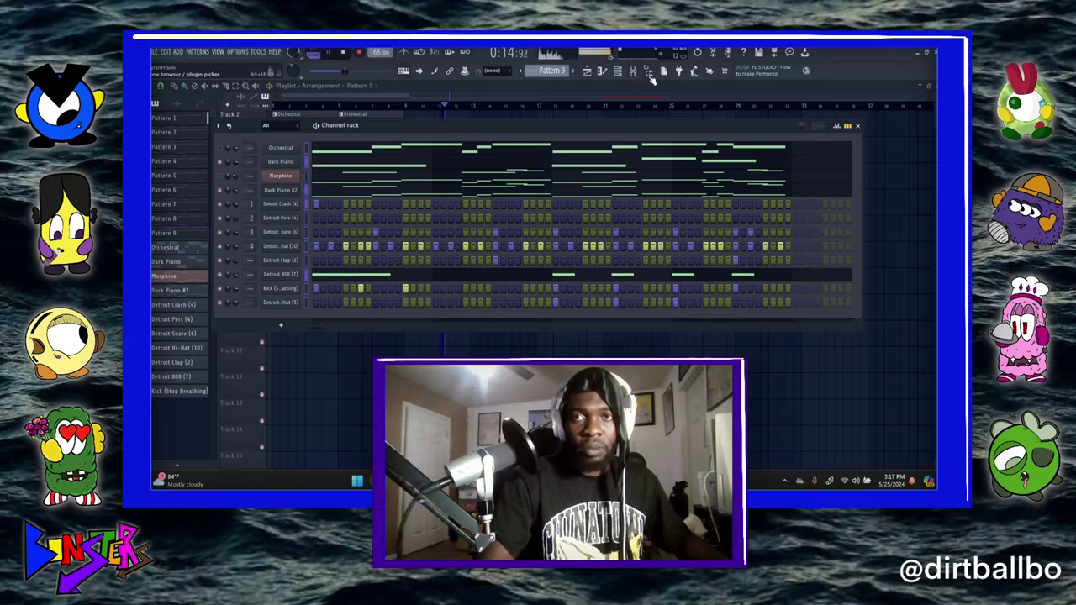
click(648, 72)
click(634, 72)
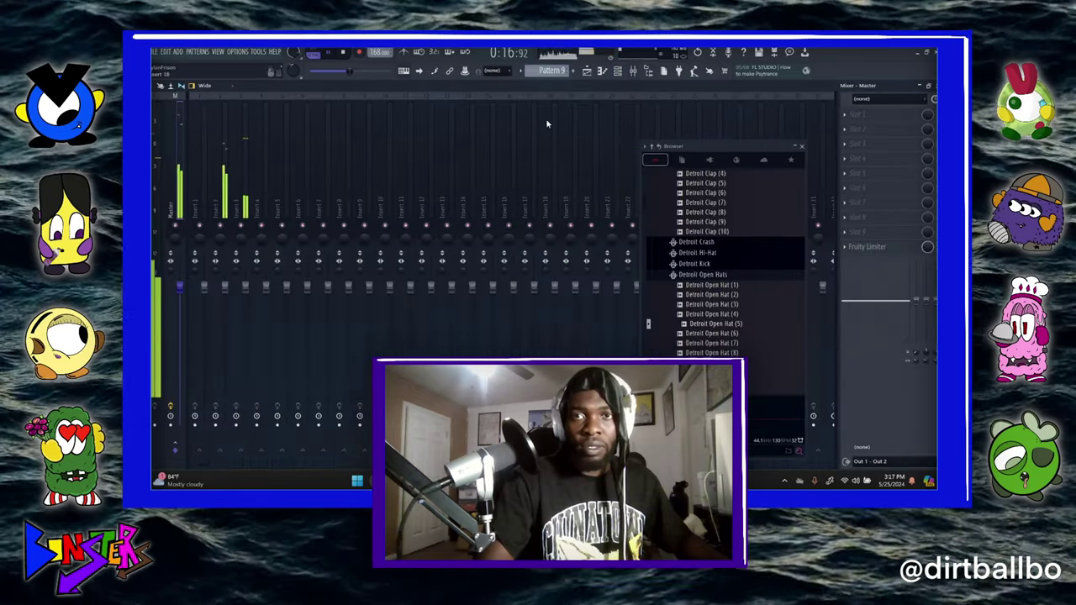
right_click(200, 174)
mouse_move(252, 184)
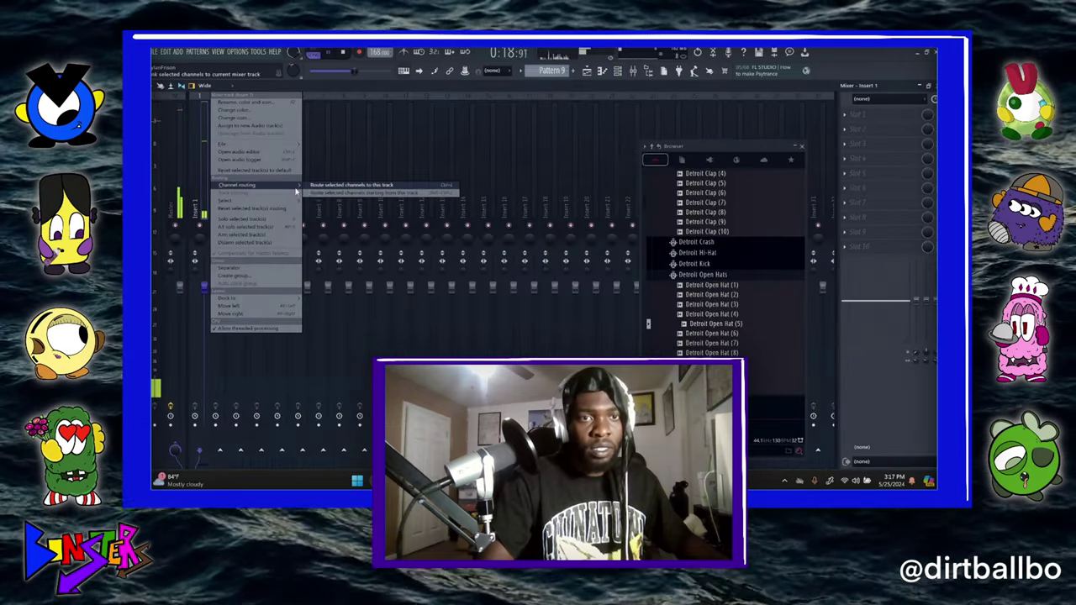
click(312, 193)
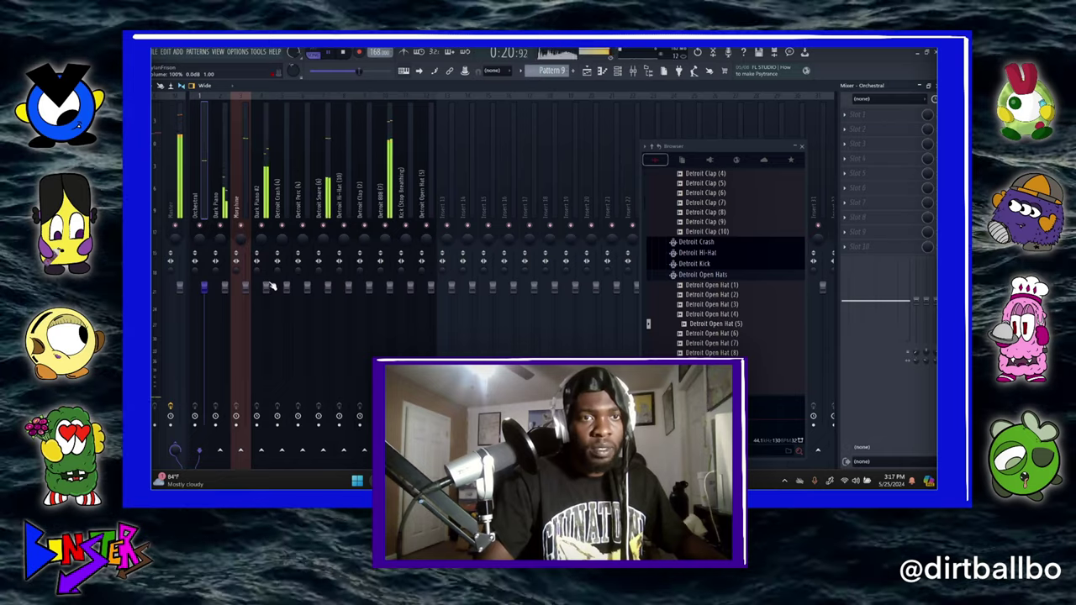
Lower the Detroit Snare (6) mixer fader slightly, then return to the playlist and close the browser
drag(328, 287, 328, 304)
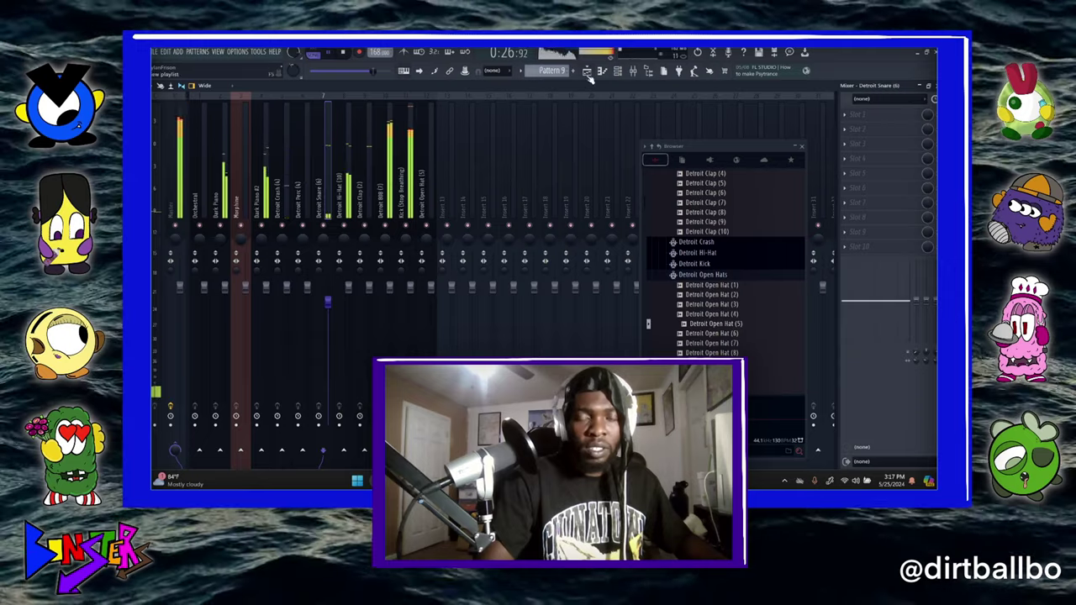
key(F5)
ctrl+click(612, 243)
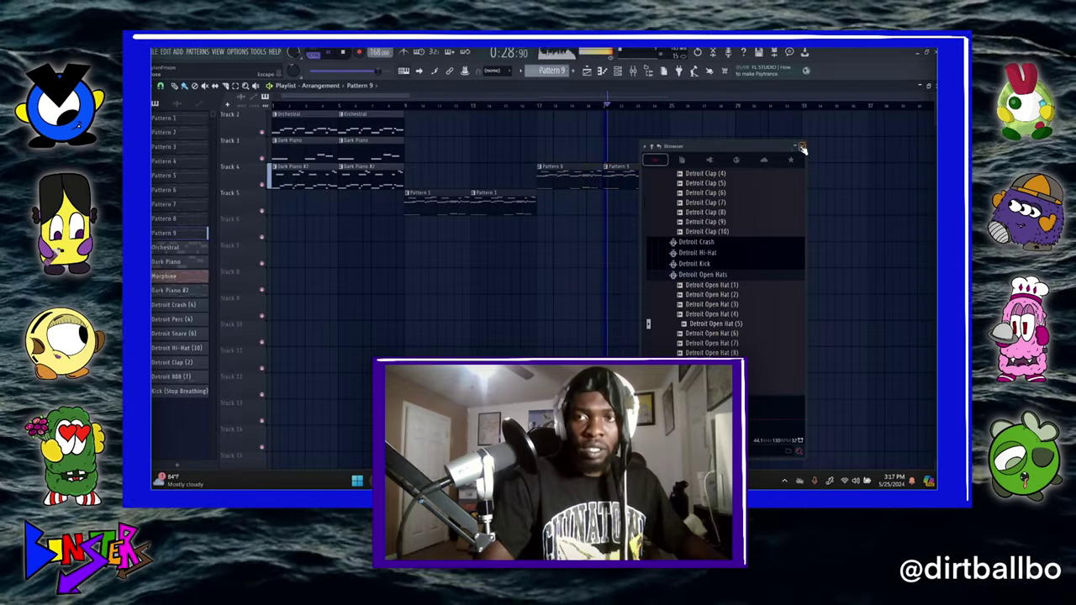
click(802, 146)
Place Pattern 7 on Track 5 at bar 25 and check its contents in the channel rack
click(598, 185)
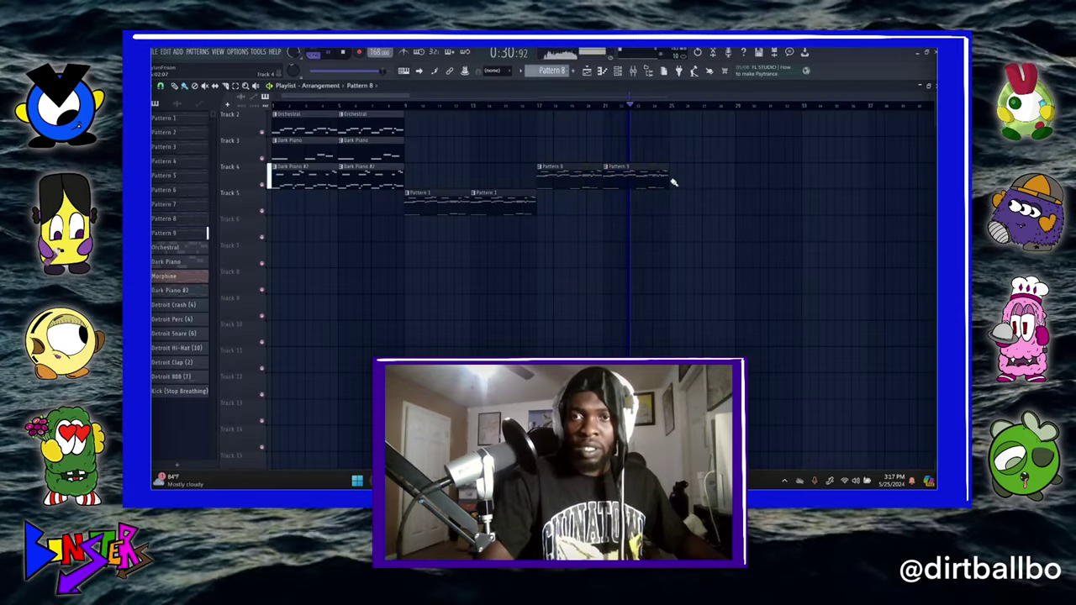
click(200, 205)
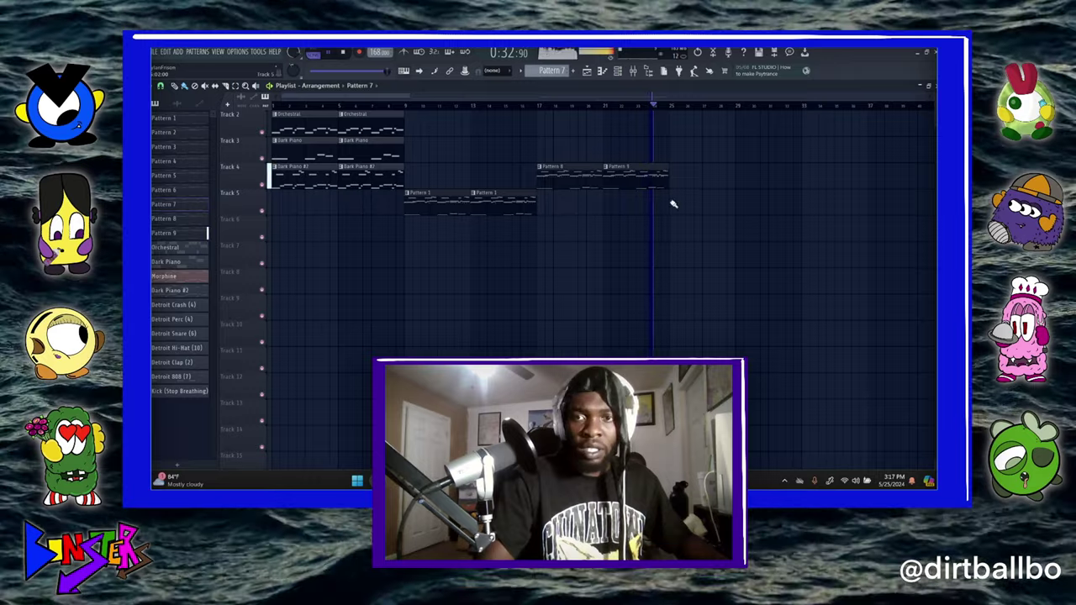
click(672, 200)
click(619, 72)
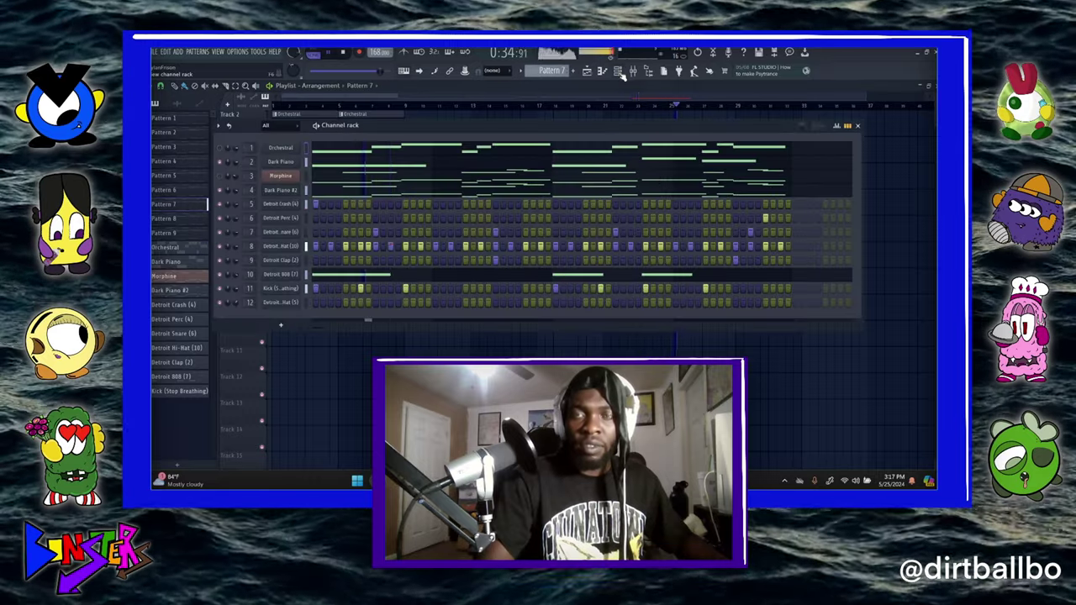
click(619, 73)
Replace Pattern 7 at bar 25 on Track 5 with Pattern 8 followed by Pattern 9 at bar 29, and place Pattern 7 at bar 33 on Track 4
click(644, 176)
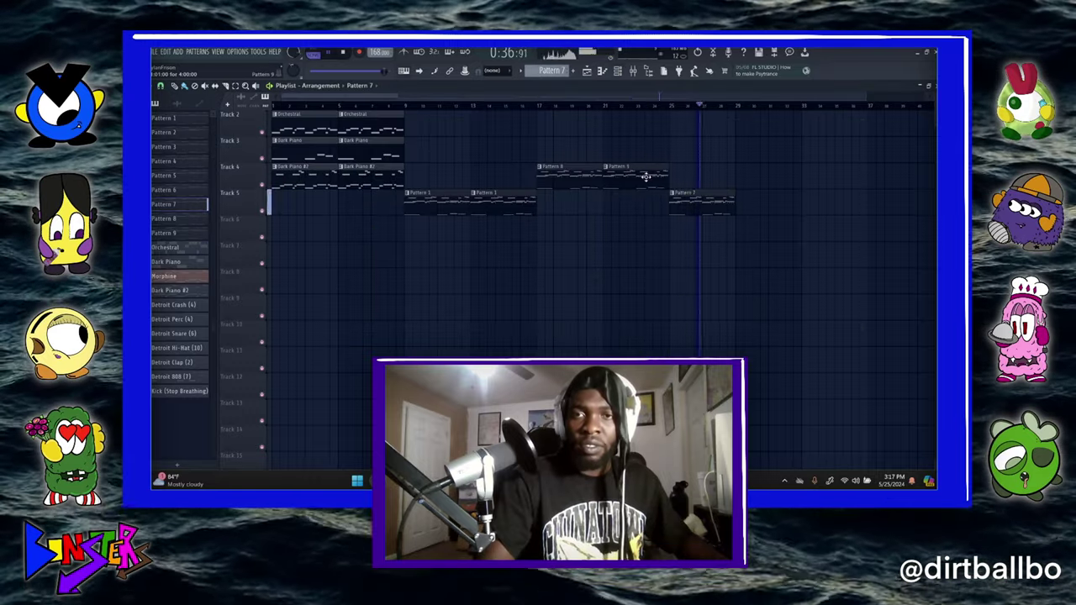
click(737, 205)
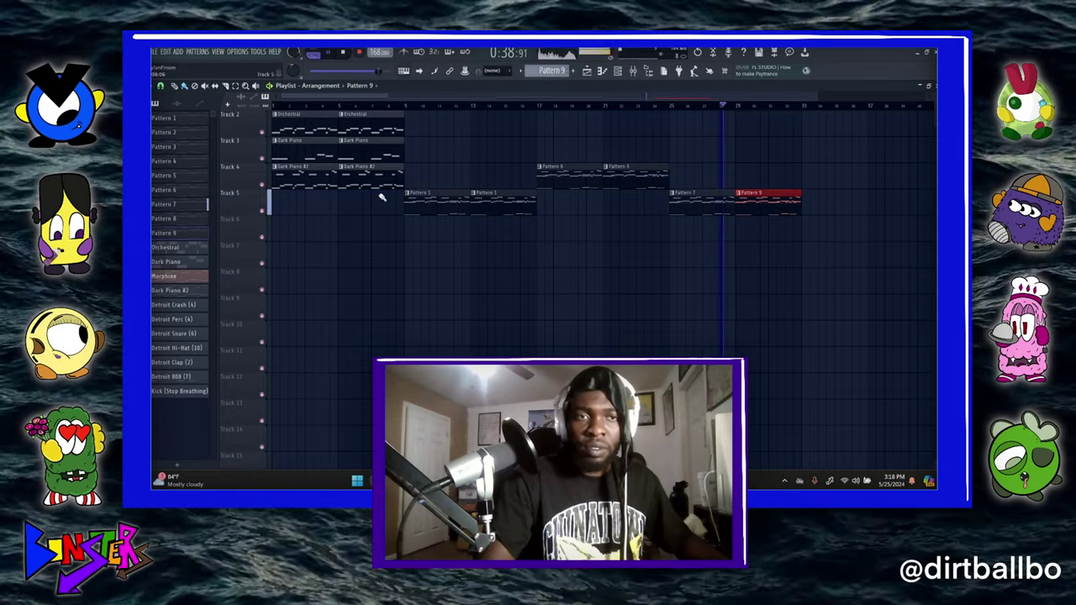
right_click(713, 206)
click(584, 185)
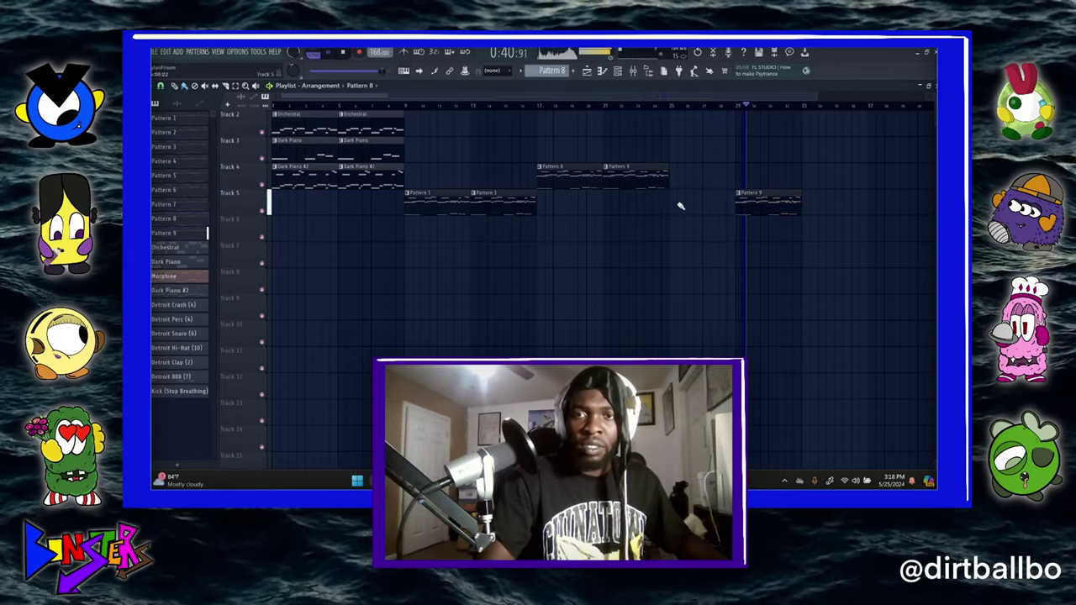
click(673, 201)
click(166, 205)
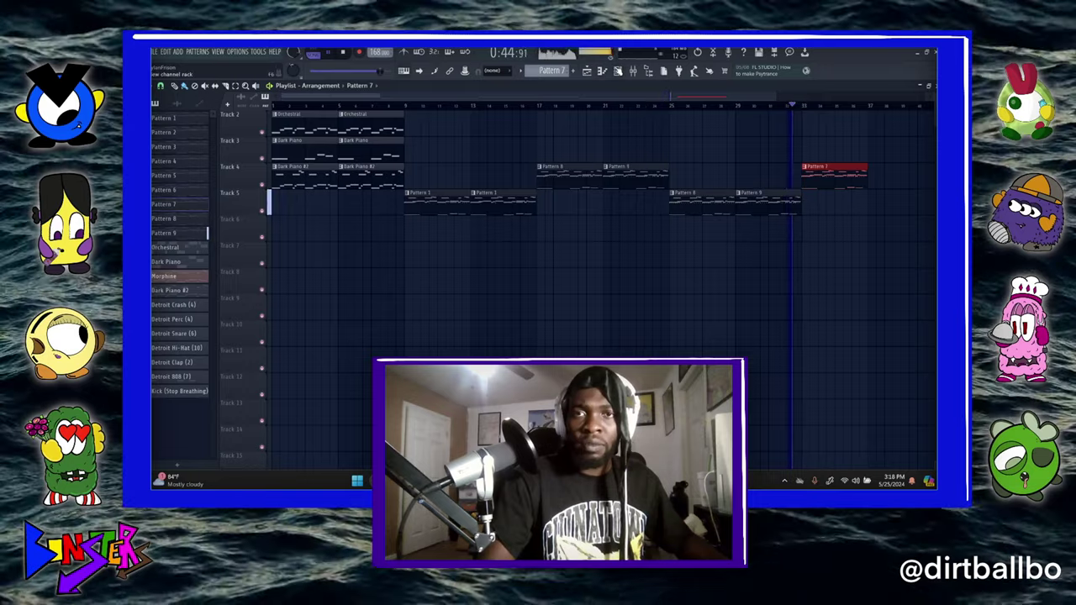
Delete the high notes from Pattern 7's Dark Piano #2 part, keeping only the lower melody line, and audition the pattern on its own
key(F6)
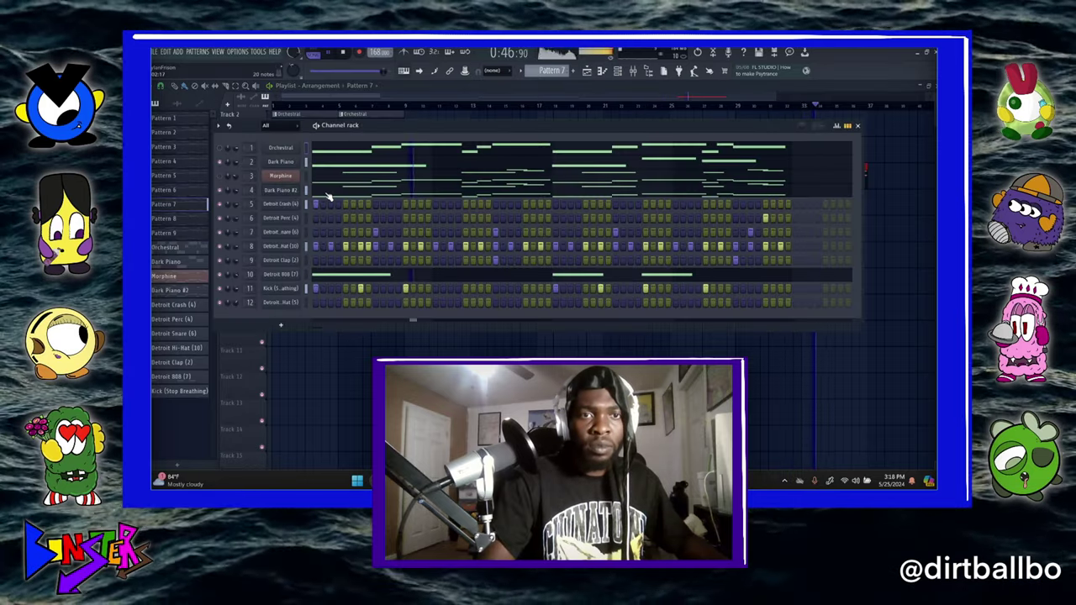
click(328, 193)
scroll(337, 112, down, 2)
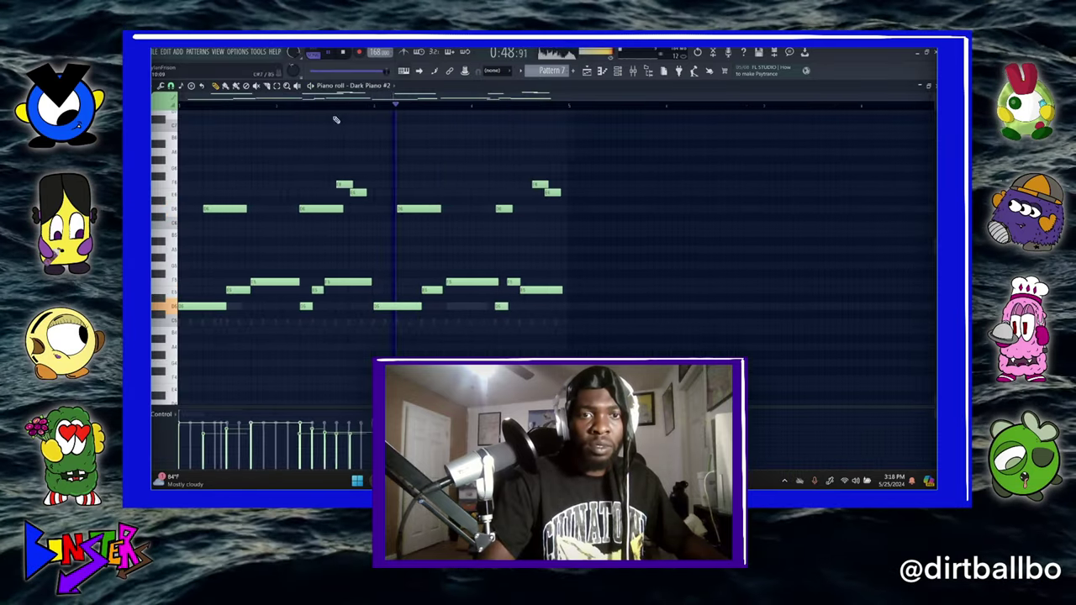
right_click(541, 192)
right_click(530, 184)
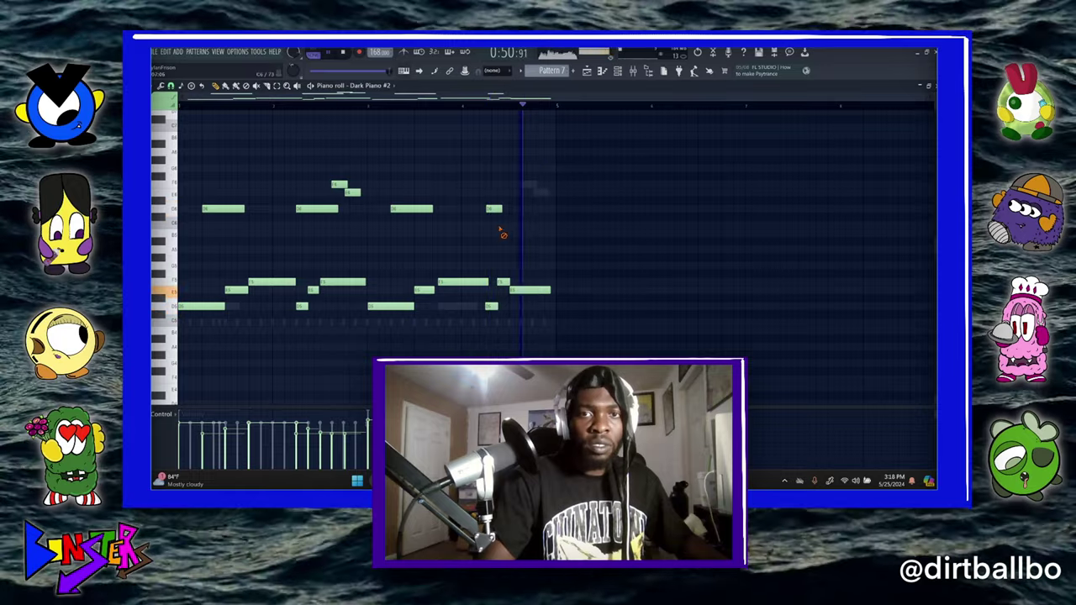
right_click(495, 208)
right_click(401, 210)
right_click(351, 192)
right_click(225, 208)
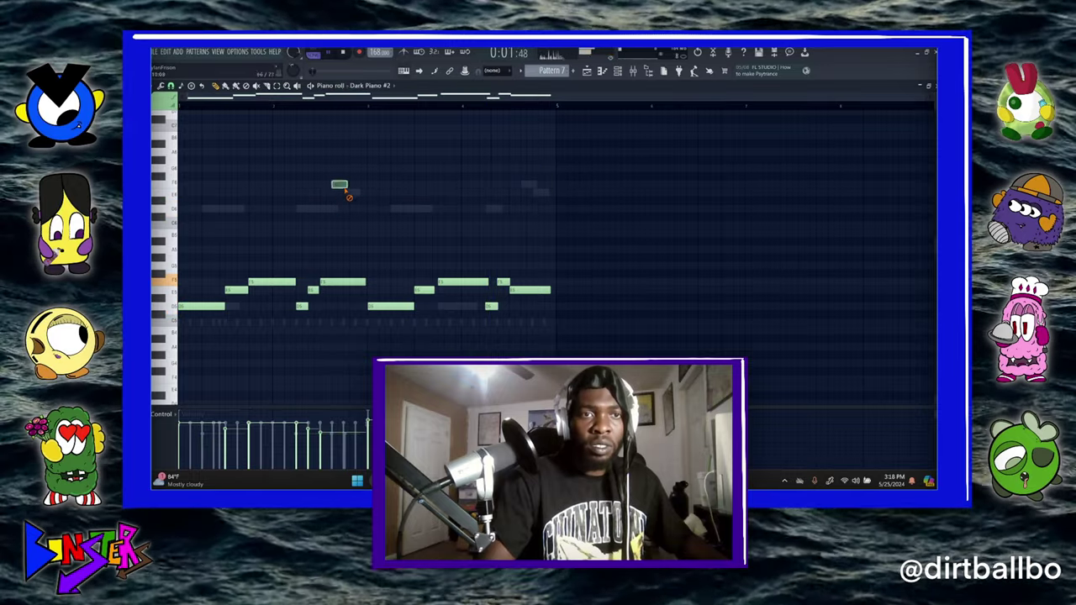
click(313, 51)
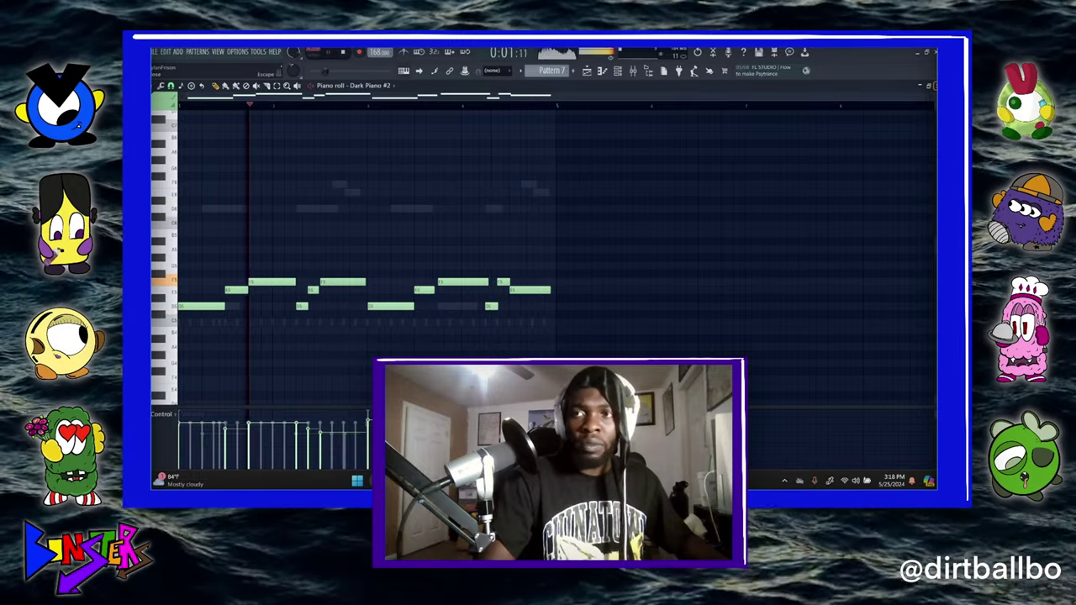
click(936, 86)
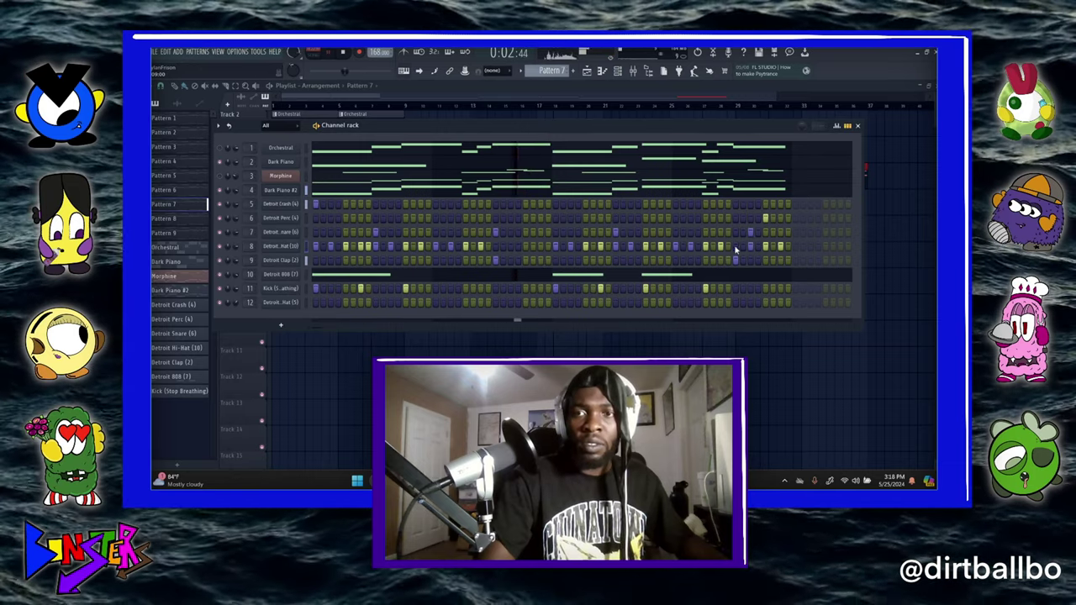
key(F6)
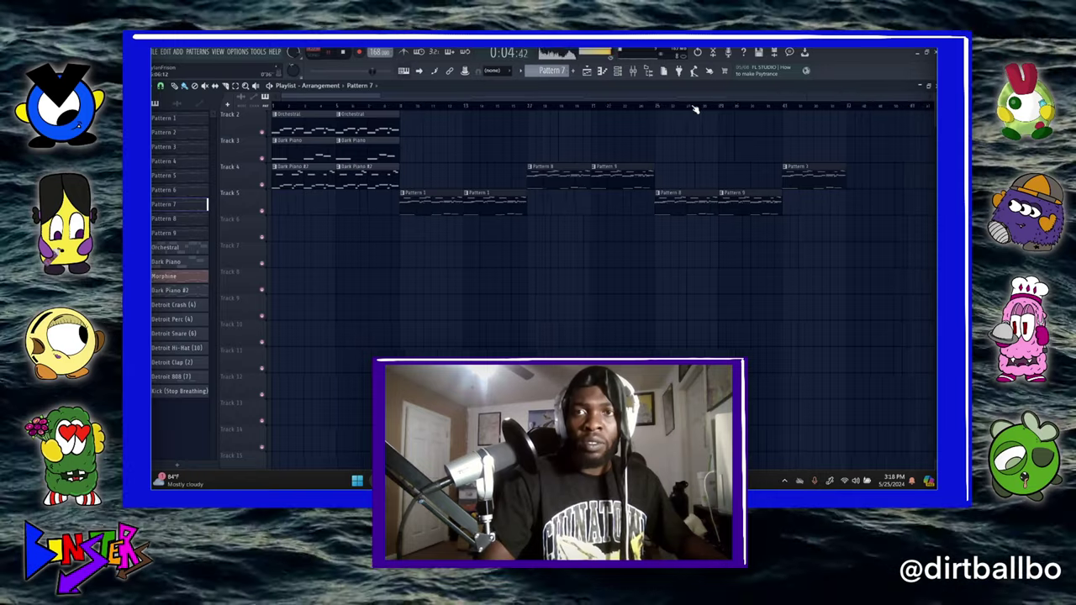
Add another Pattern 7 on Track 4 at bar 37 and two Pattern 6 clips on Track 5 at bars 41 and 45
scroll(705, 179, down, 2)
click(731, 175)
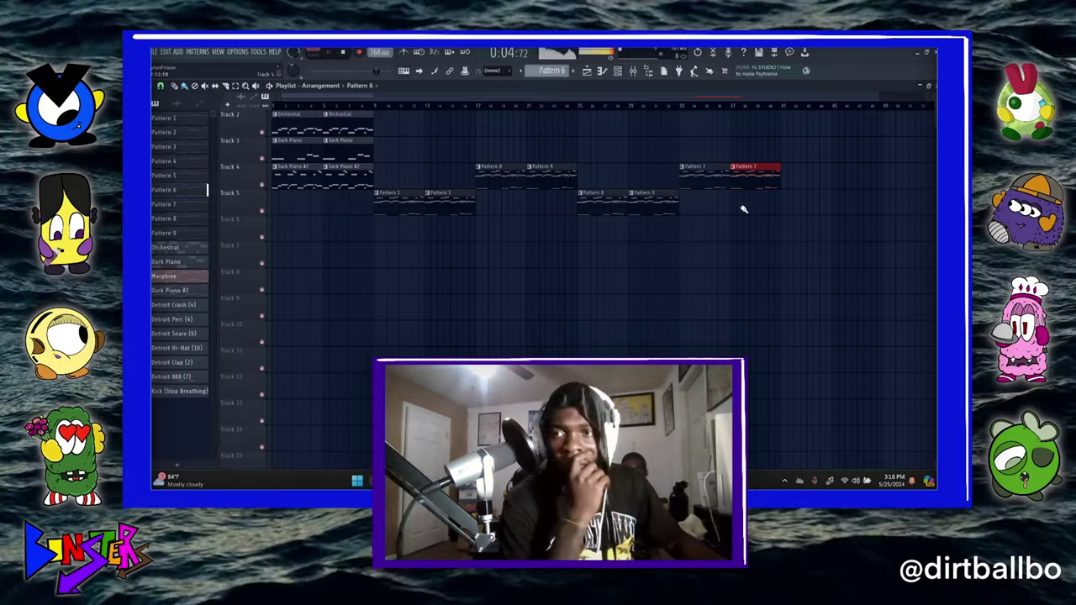
click(780, 205)
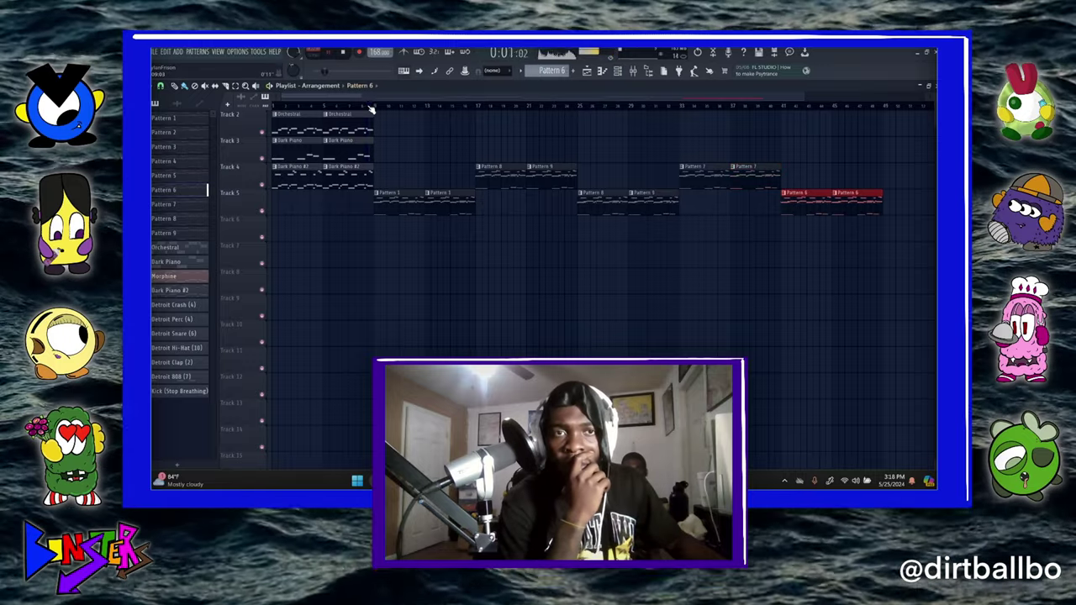
scroll(371, 110, down, 2)
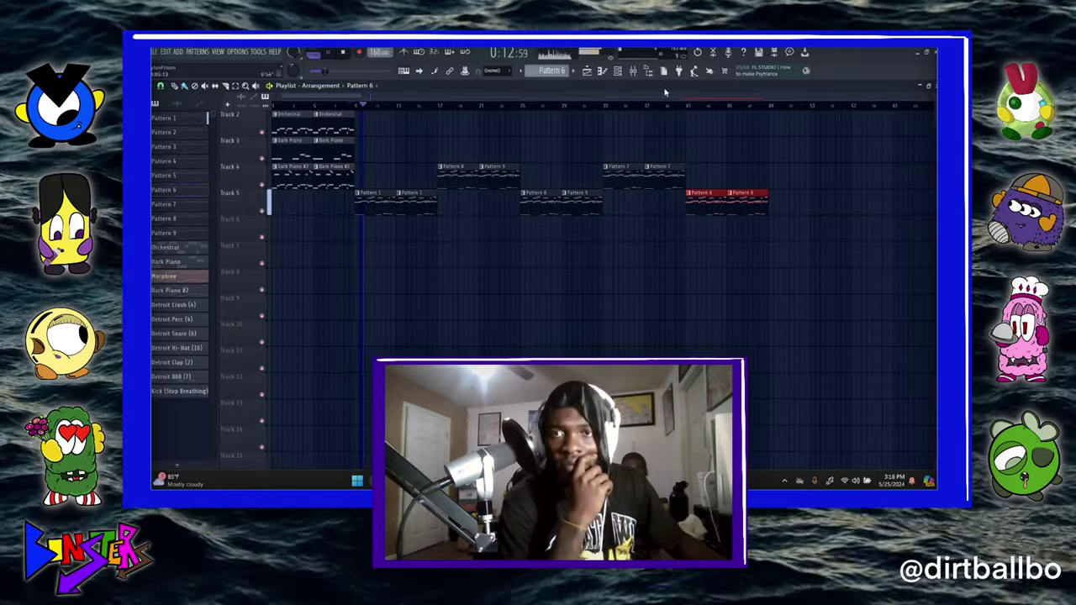
Clear the kick steps from Pattern 6 and trim its Detroit 808 (7) part to the first note
key(F6)
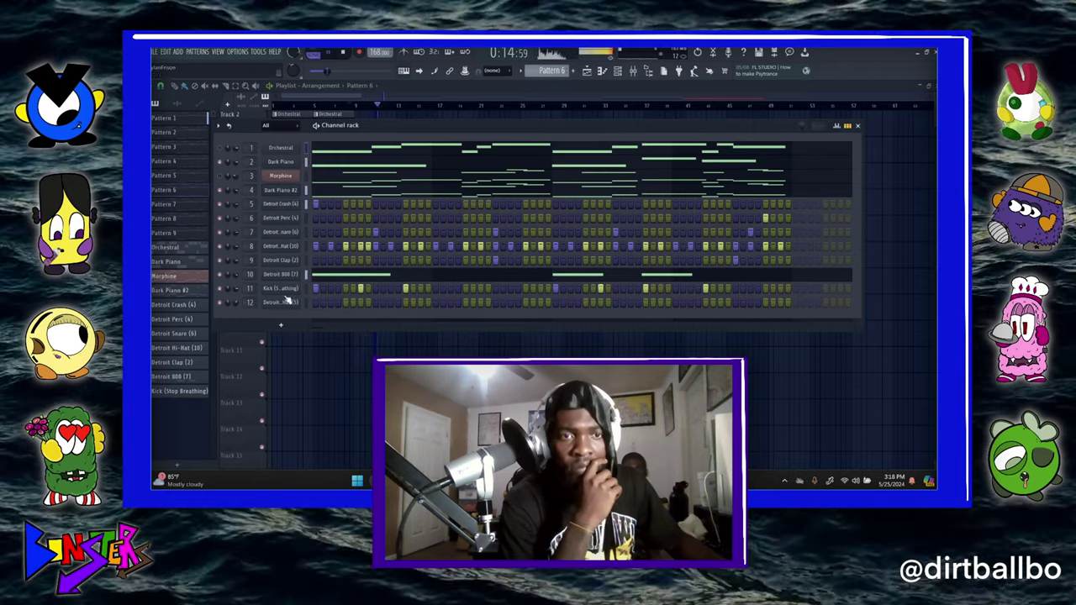
right_click(300, 280)
click(415, 288)
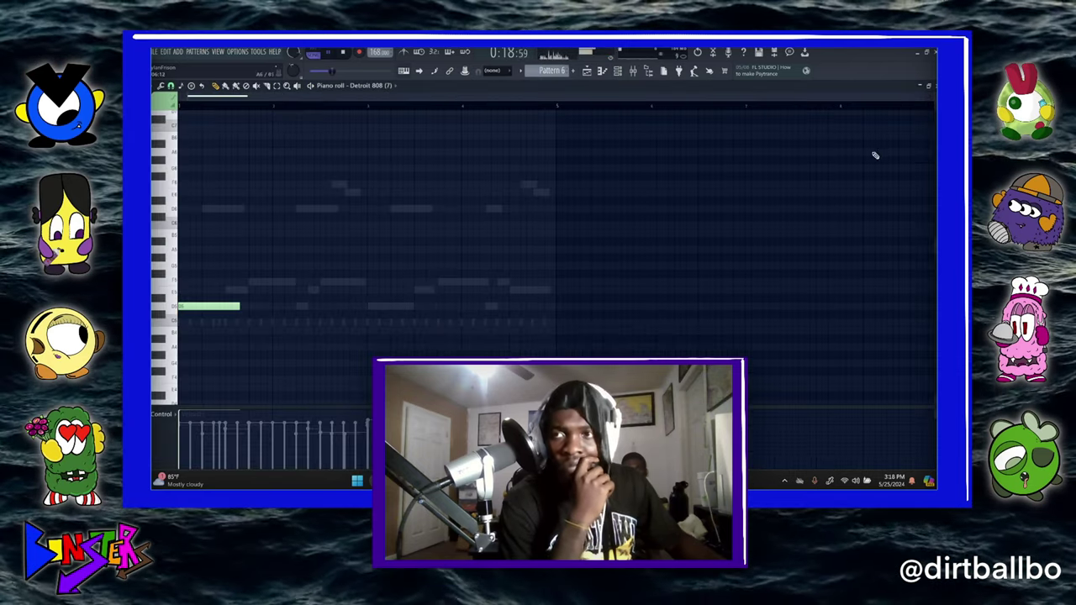
click(936, 86)
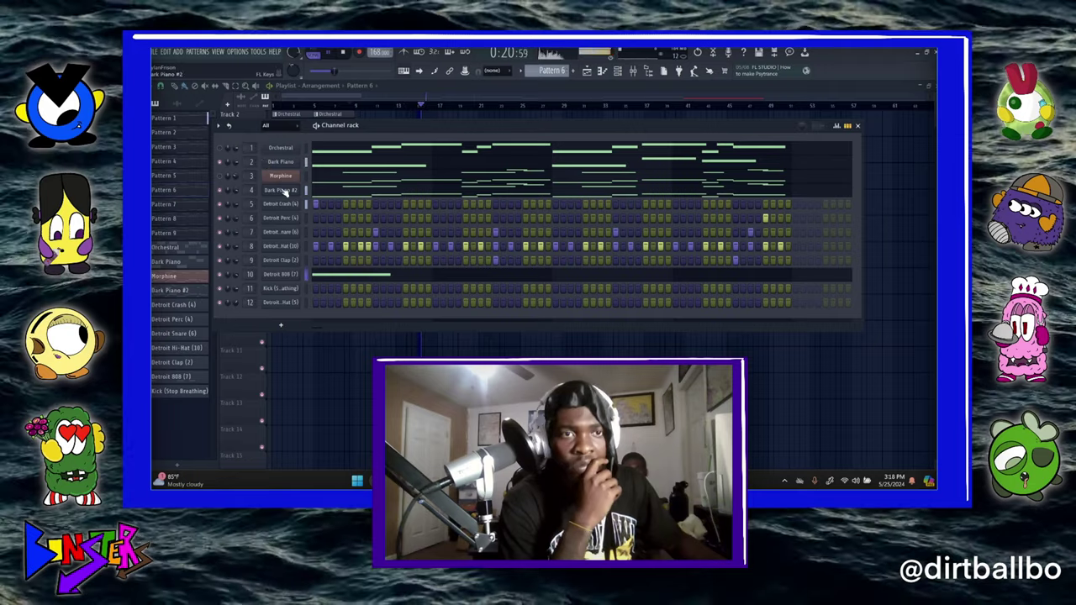
Clear the Dark Piano #2 notes and the Detroit Hi-Hat (10) steps from Pattern 6
right_click(286, 192)
click(396, 193)
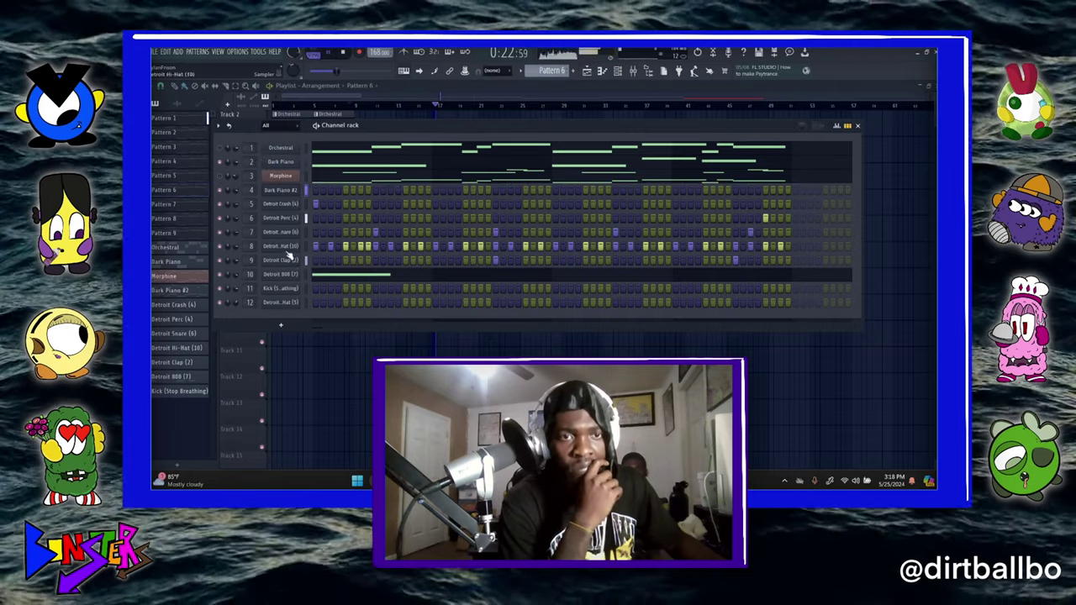
right_click(306, 246)
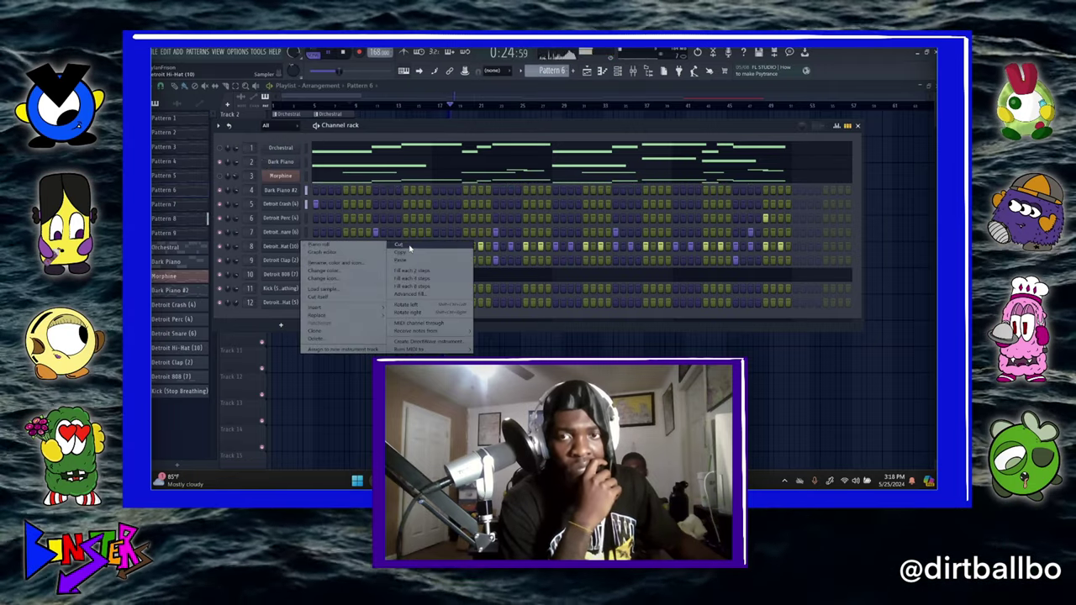
click(407, 253)
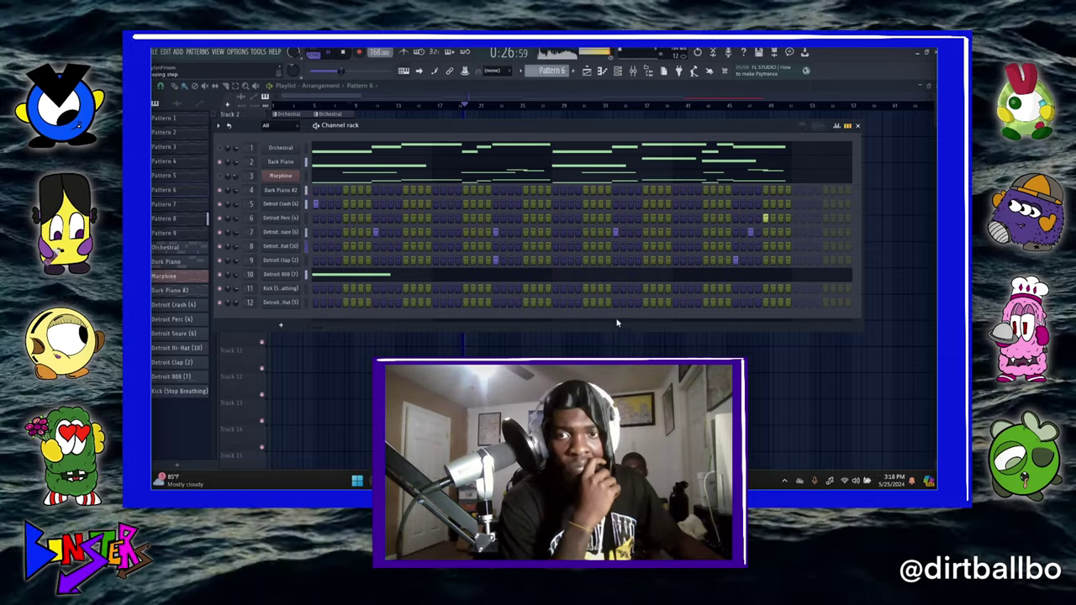
Clear the Detroit 808 (7) part from Pattern 6 and fill Detroit Hi-Hat (10) with consecutive steps from step 41 through step 64
right_click(299, 273)
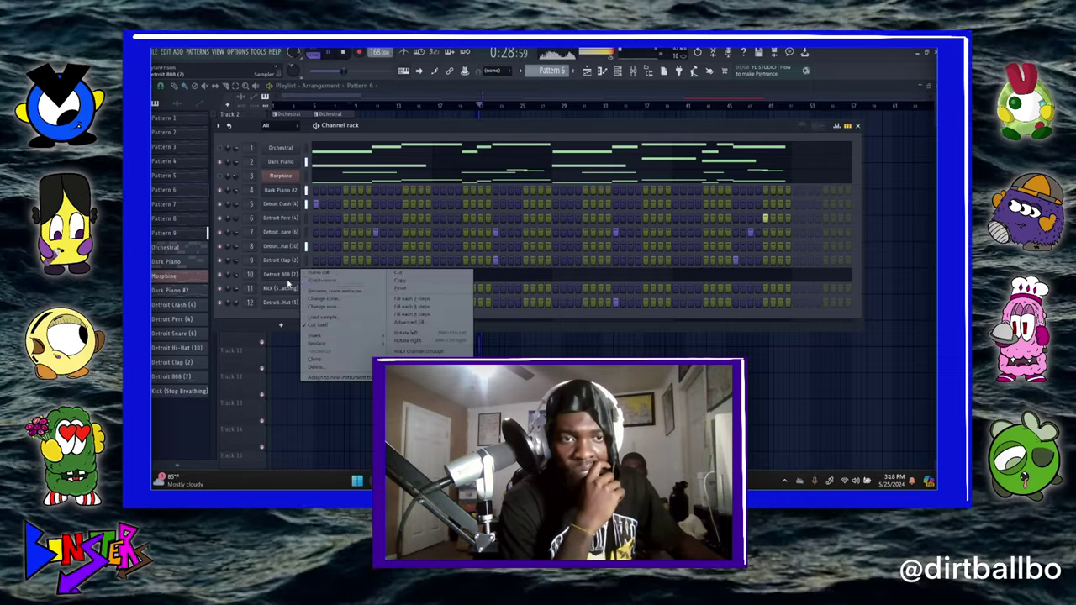
click(395, 283)
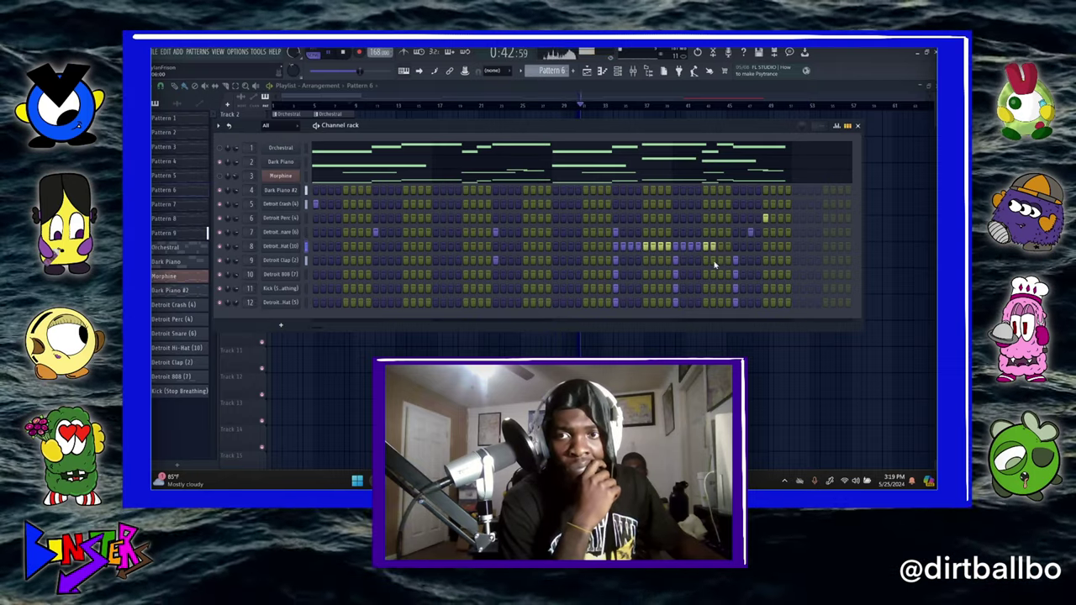
mouse_move(715, 264)
mouse_down()
mouse_move(814, 274)
mouse_move(852, 259)
mouse_up()
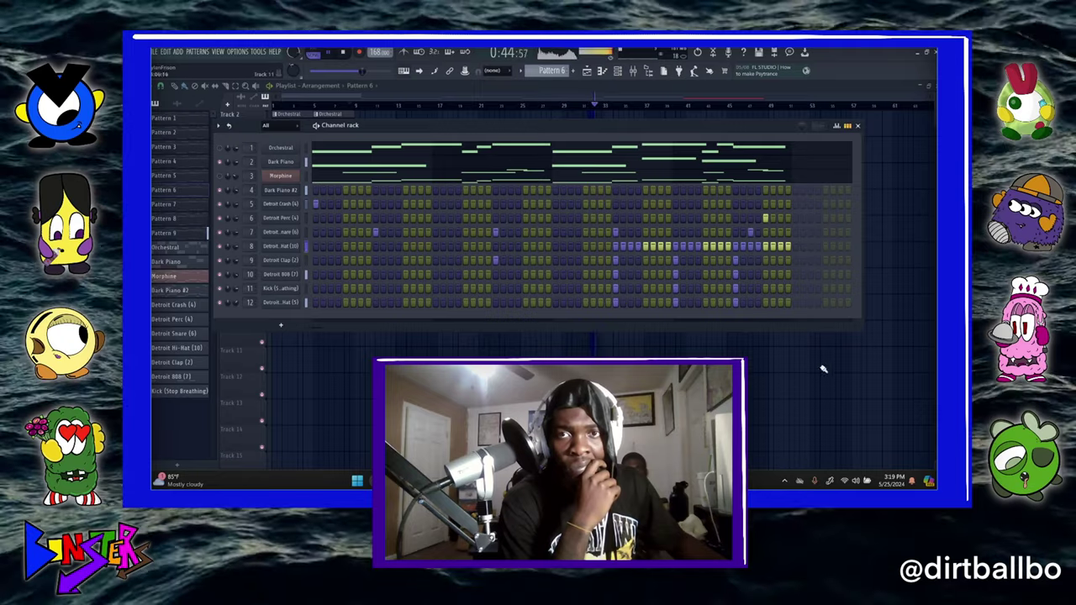
key(F6)
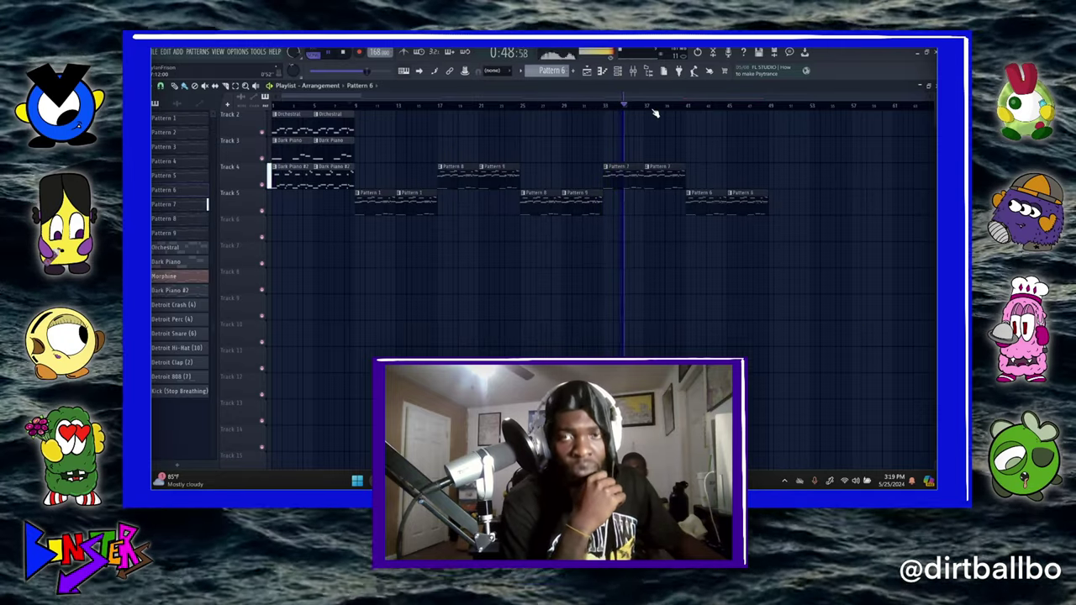
Try out two Pattern 1 clips on Track 4 at bars 49 and 53, and remove them again
click(427, 201)
click(770, 173)
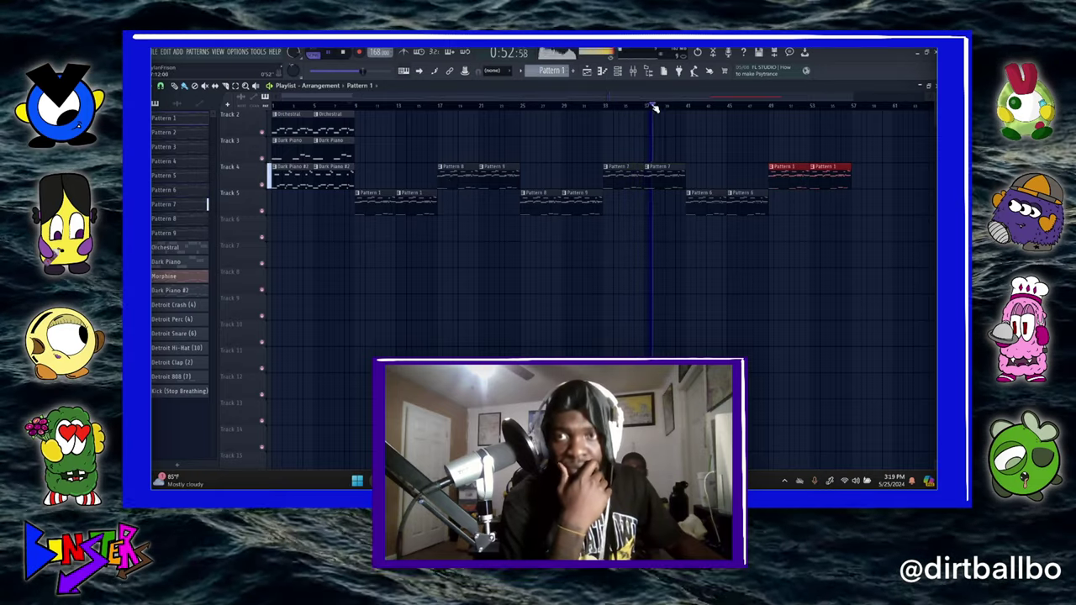
scroll(652, 105, down, 1)
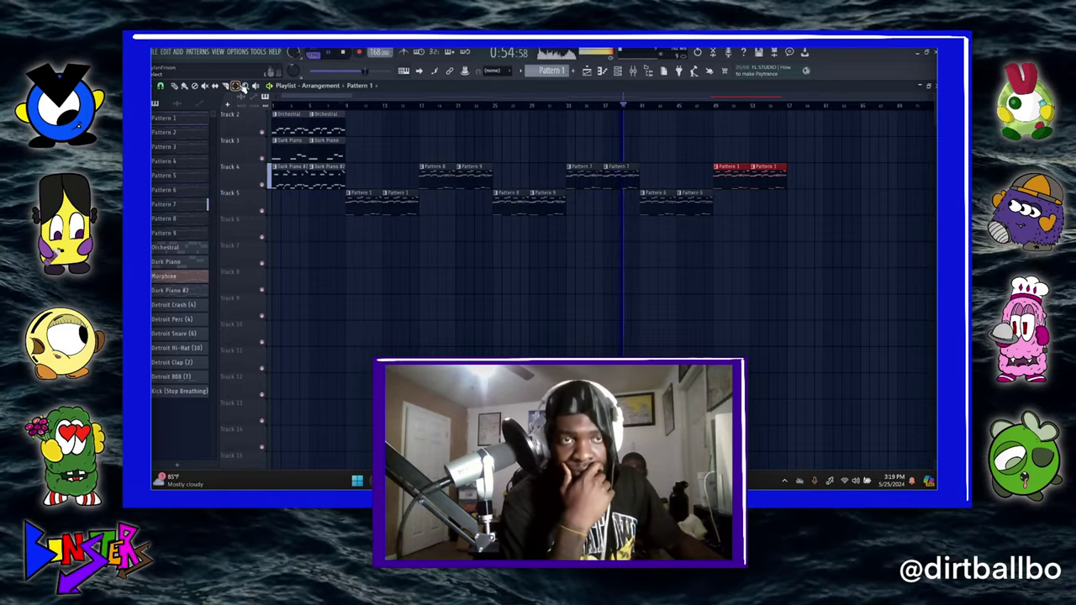
drag(435, 139, 799, 290)
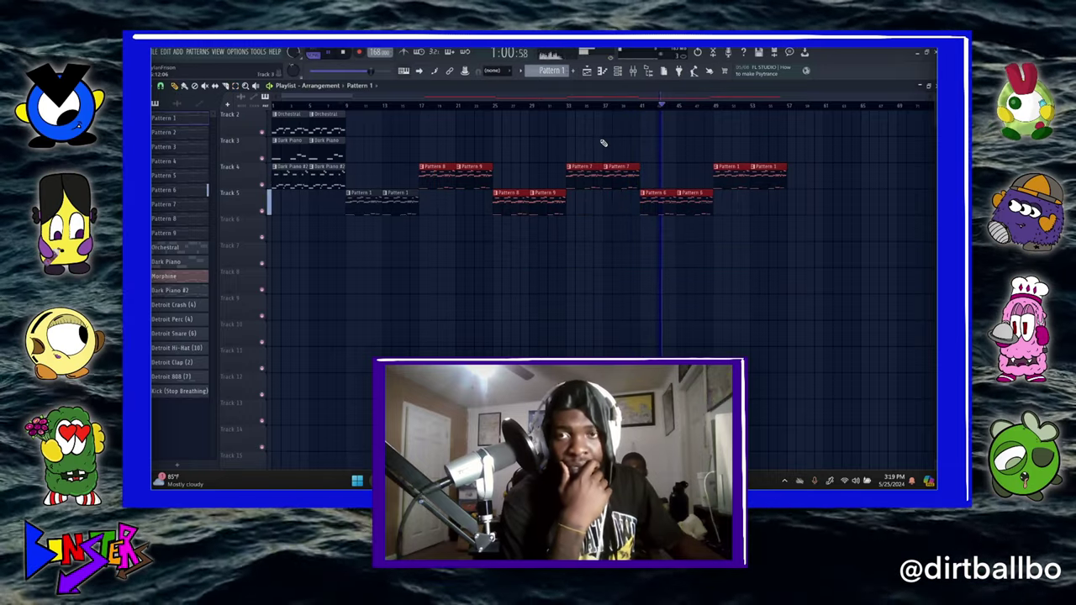
scroll(624, 110, up, 1)
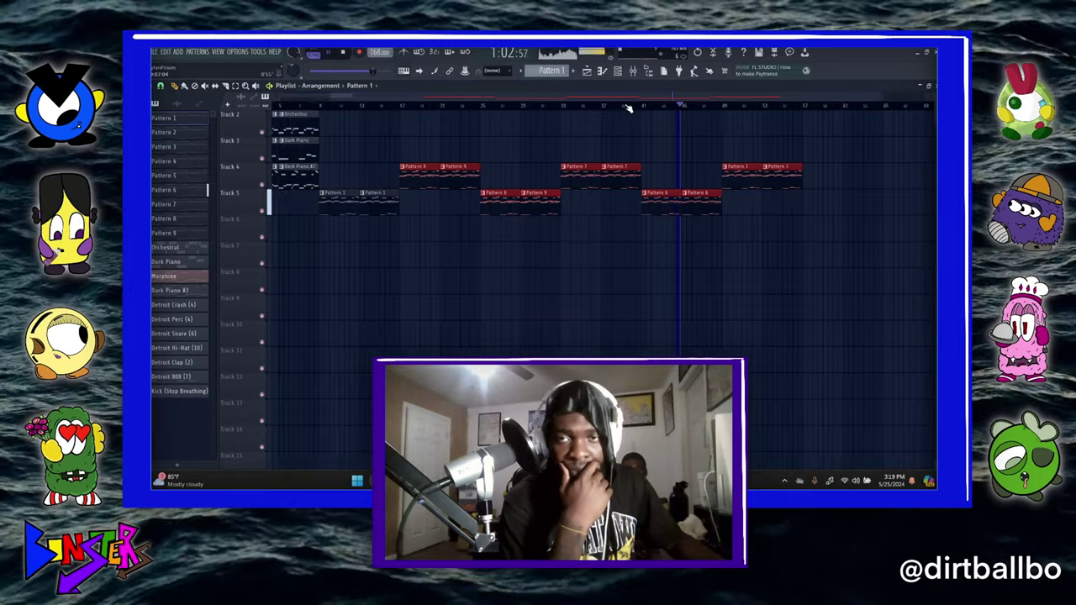
scroll(627, 109, down, 1)
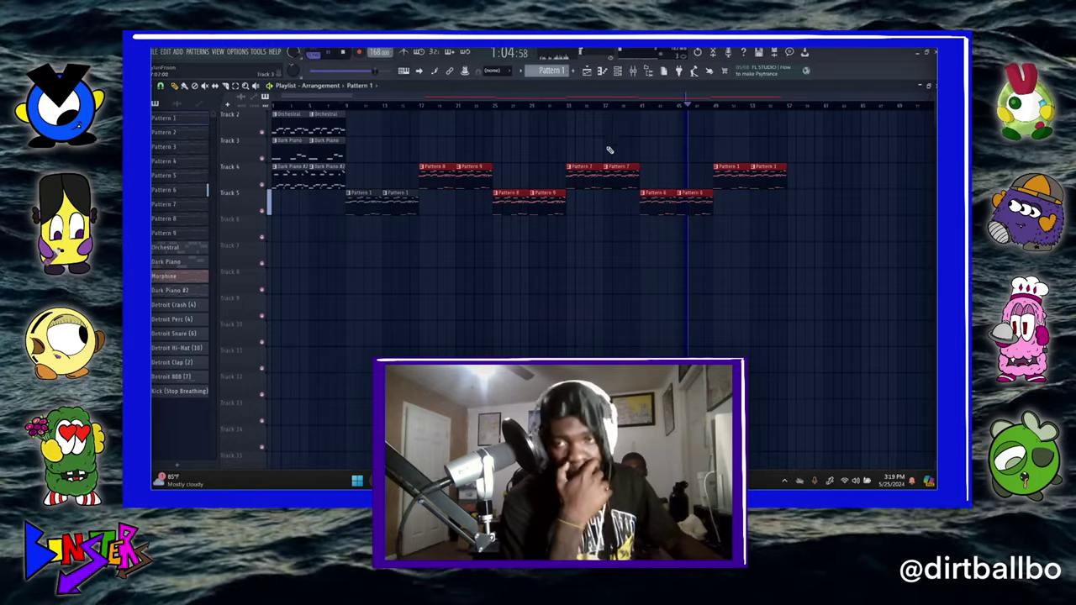
right_click(741, 175)
right_click(767, 176)
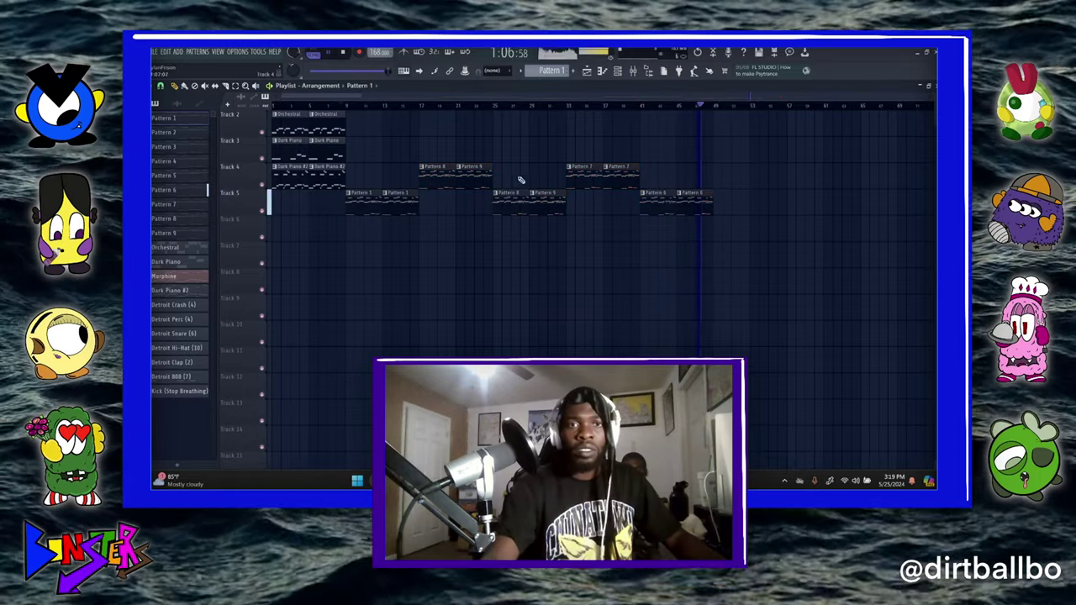
Place two Pattern 8 clips on Track 4 at bars 49 and 53, playing the song from just before the new section
click(437, 171)
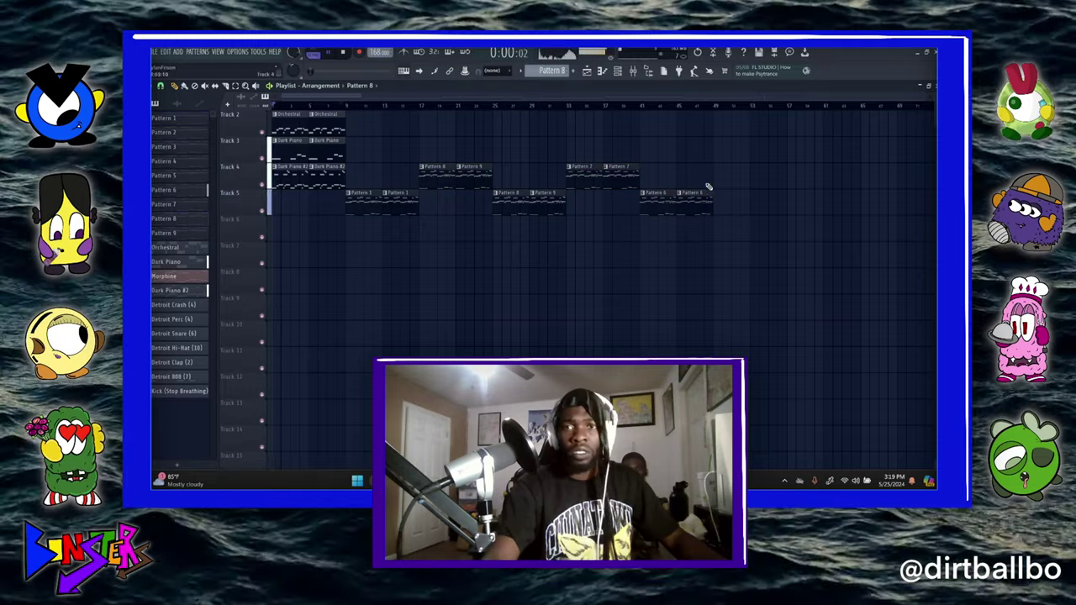
click(725, 179)
drag(740, 178, 730, 176)
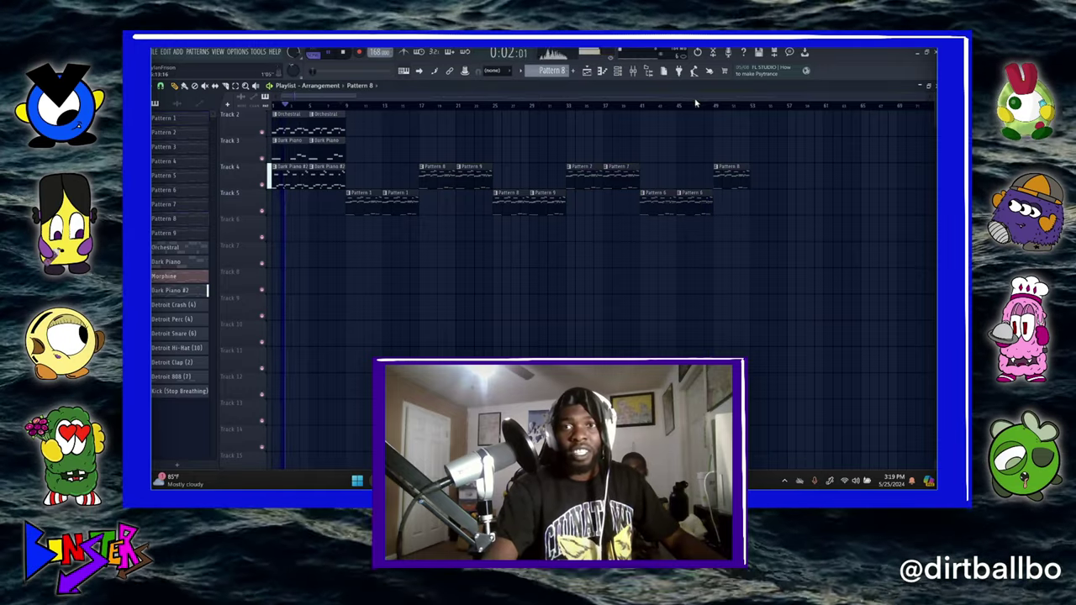
click(697, 108)
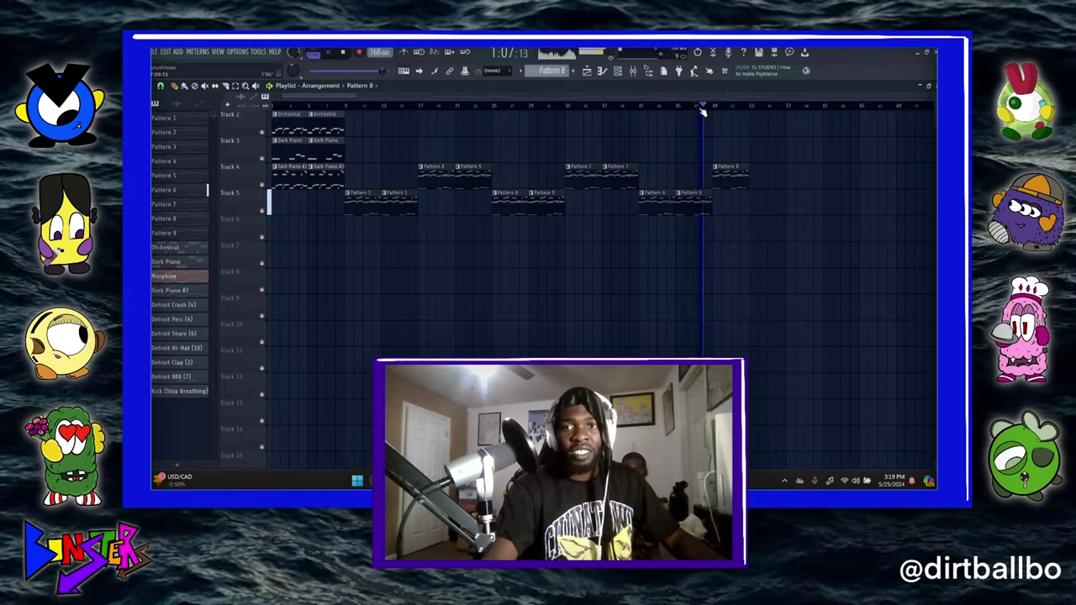
scroll(703, 112, up, 2)
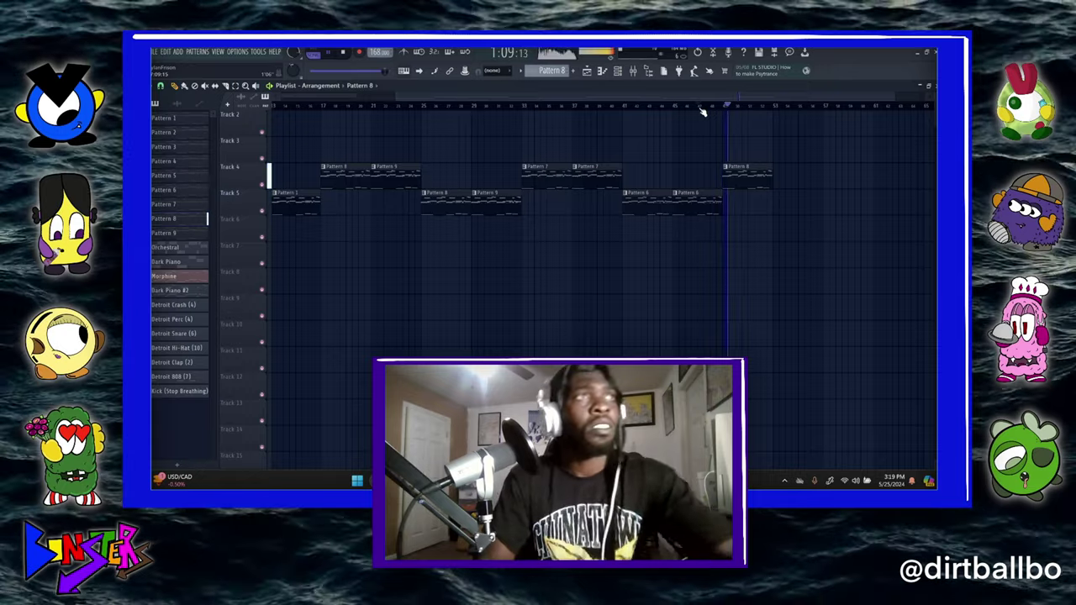
click(774, 174)
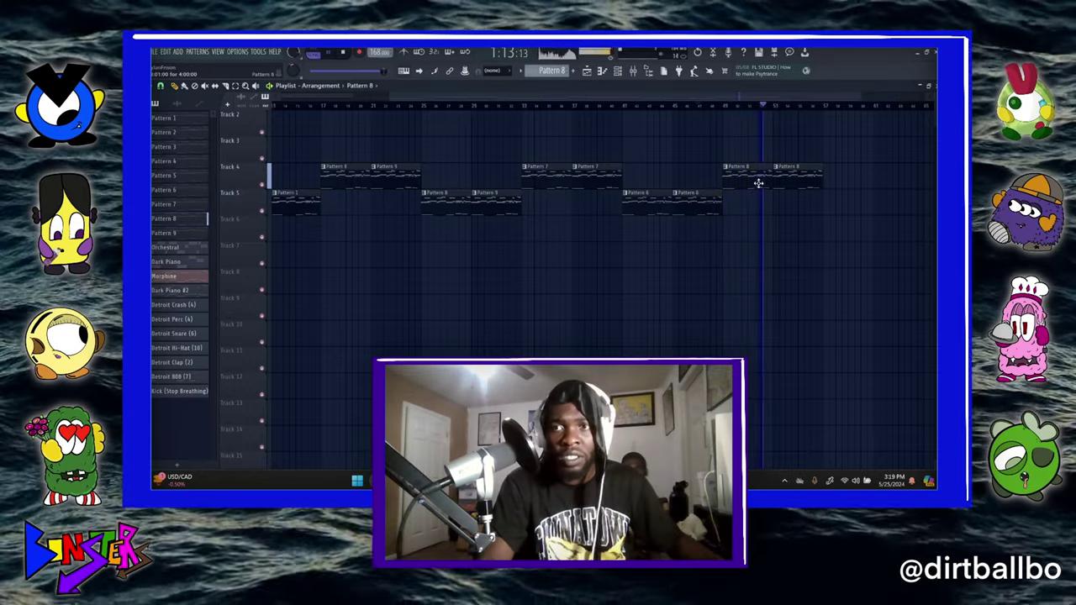
Replace the second Pattern 8 clip at bar 53 on Track 4 with a Pattern 9 clip
right_click(780, 180)
click(511, 197)
click(777, 209)
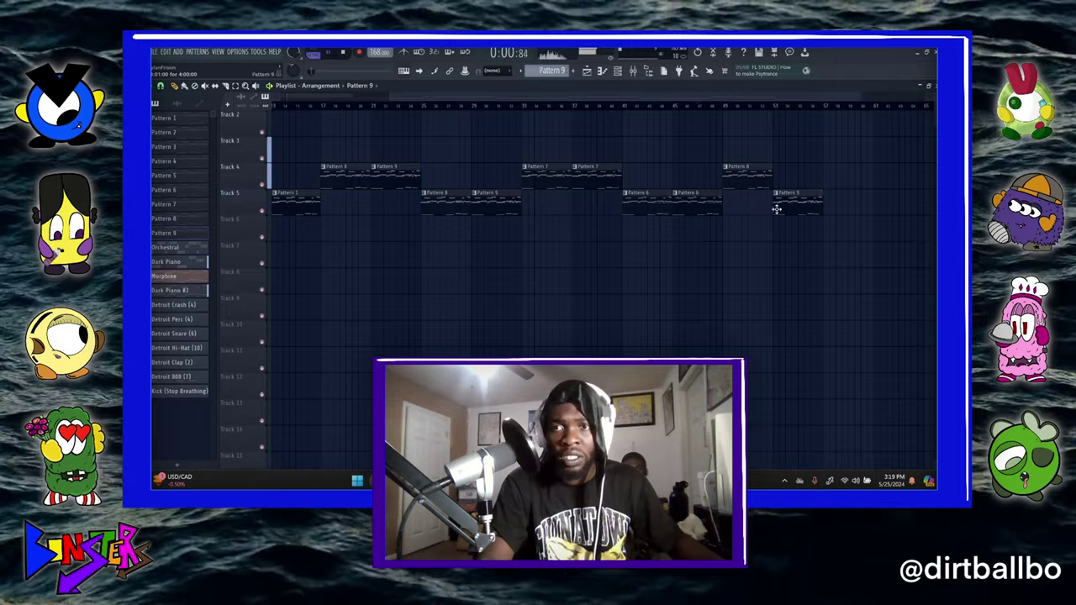
drag(777, 209, 795, 183)
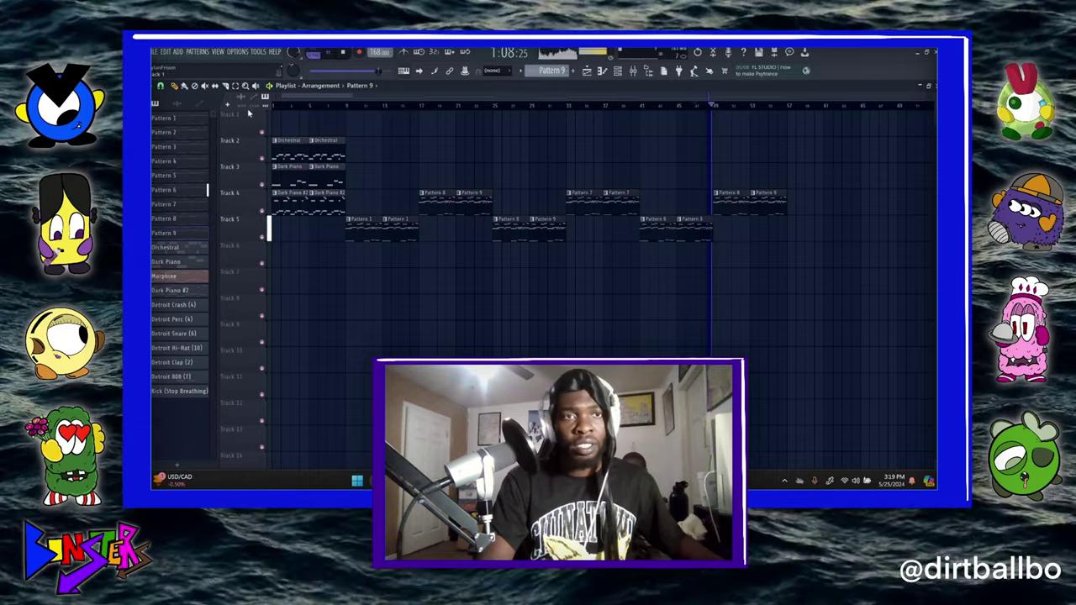
Copy the two Pattern 1 clips to bar 65 on Track 5, and place Pattern 8 at bar 57 and Pattern 9 at bar 61
click(360, 231)
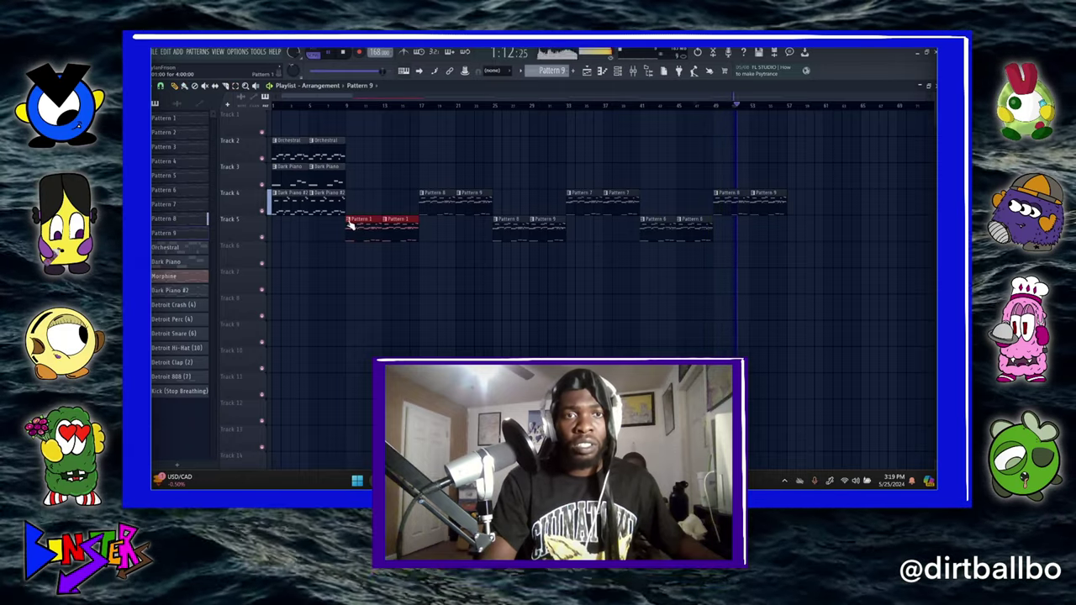
drag(358, 229, 870, 285)
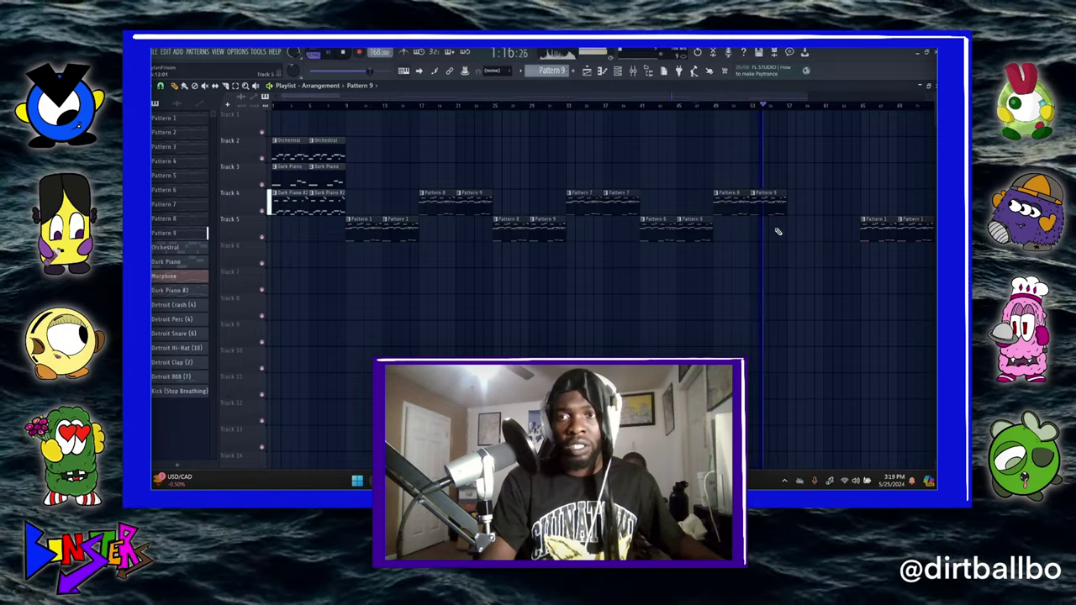
click(787, 232)
drag(807, 233, 843, 237)
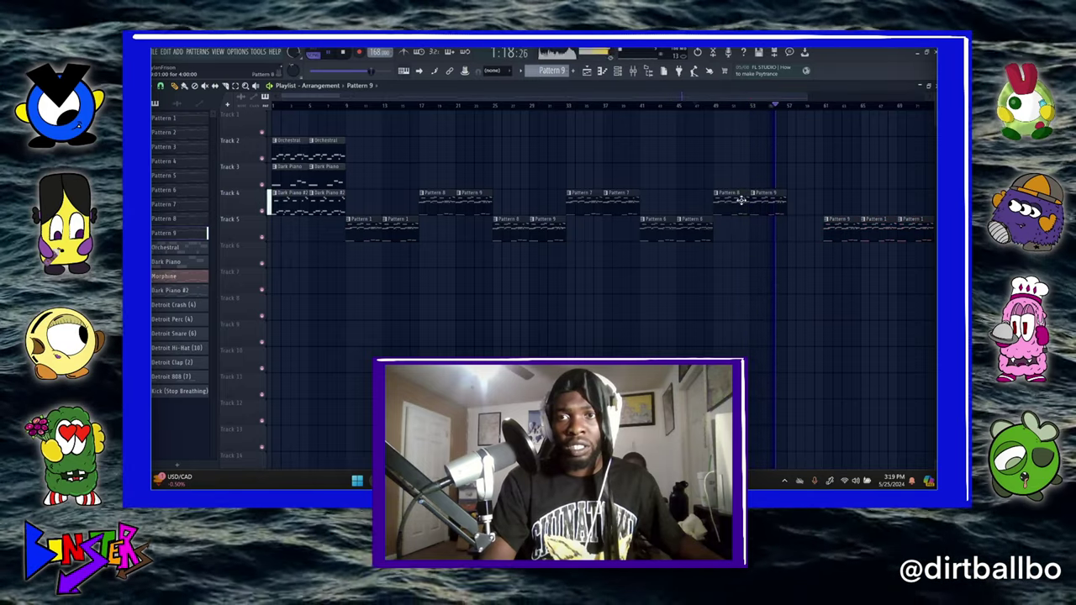
click(742, 200)
click(800, 230)
Copy the Pattern 7 and Pattern 6 section that starts at bar 33 to bar 73 on Tracks 4 and 5
scroll(644, 103, down, 1)
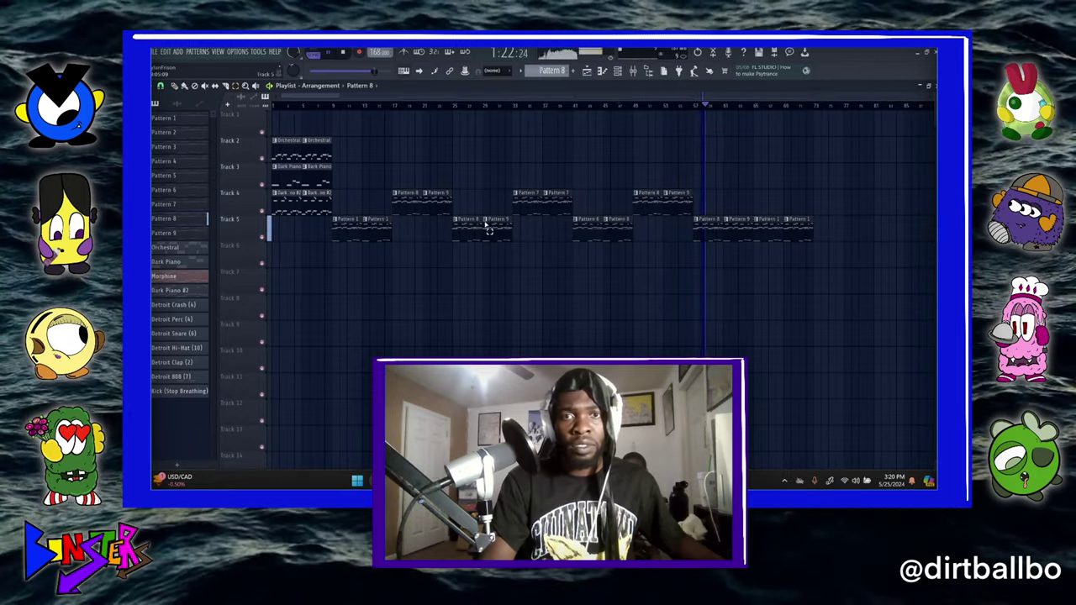
drag(515, 188, 632, 294)
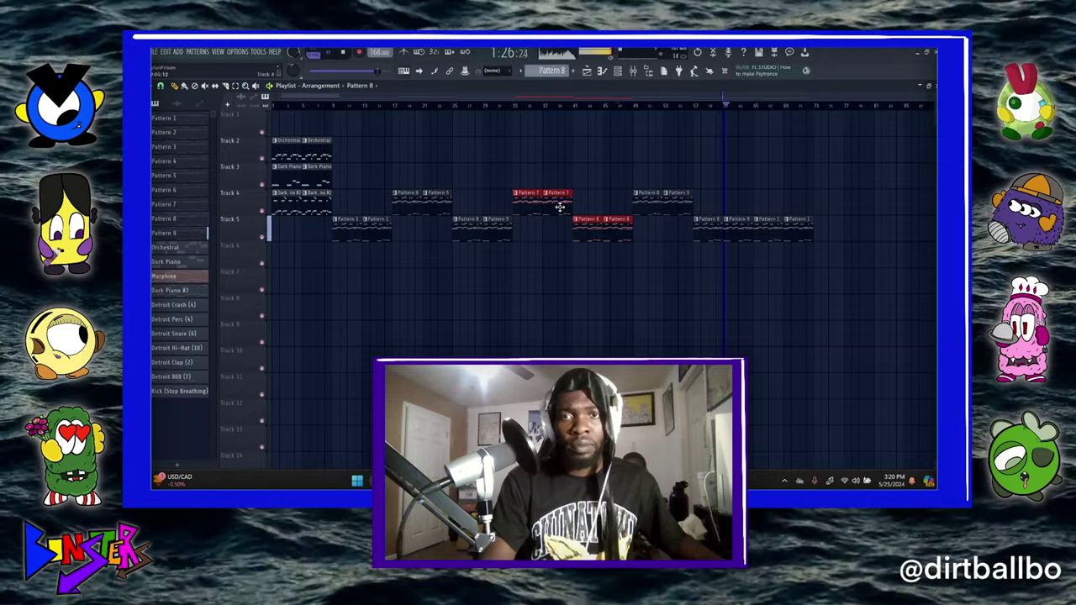
drag(560, 207, 858, 274)
scroll(720, 112, down, 1)
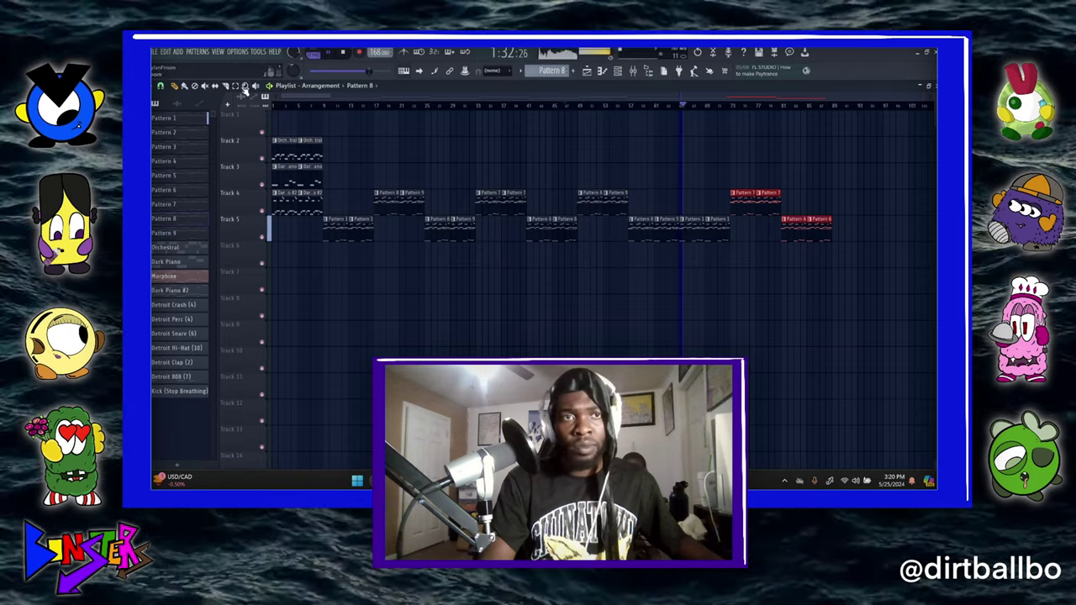
Copy the Pattern 8 and Pattern 9 clips from bars 49 to 64 to bar 89, and play the song from there
drag(589, 191, 669, 271)
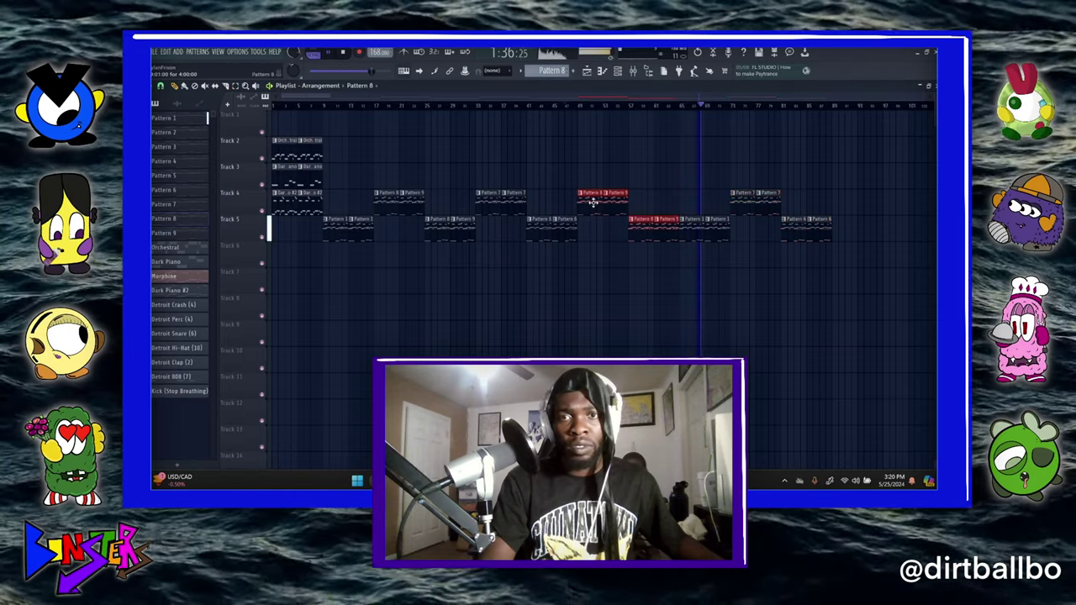
drag(593, 202, 843, 235)
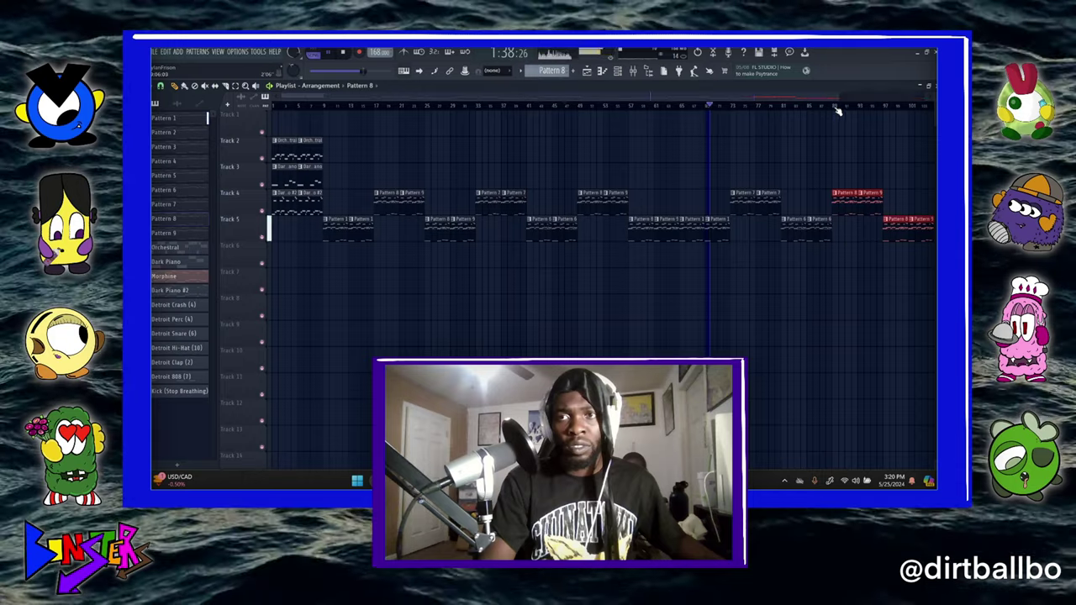
click(835, 108)
Copy the intro's Orchestral, Dark Piano and Dark Piano #2 clips to bar 105 as the outro
scroll(835, 108, down, 2)
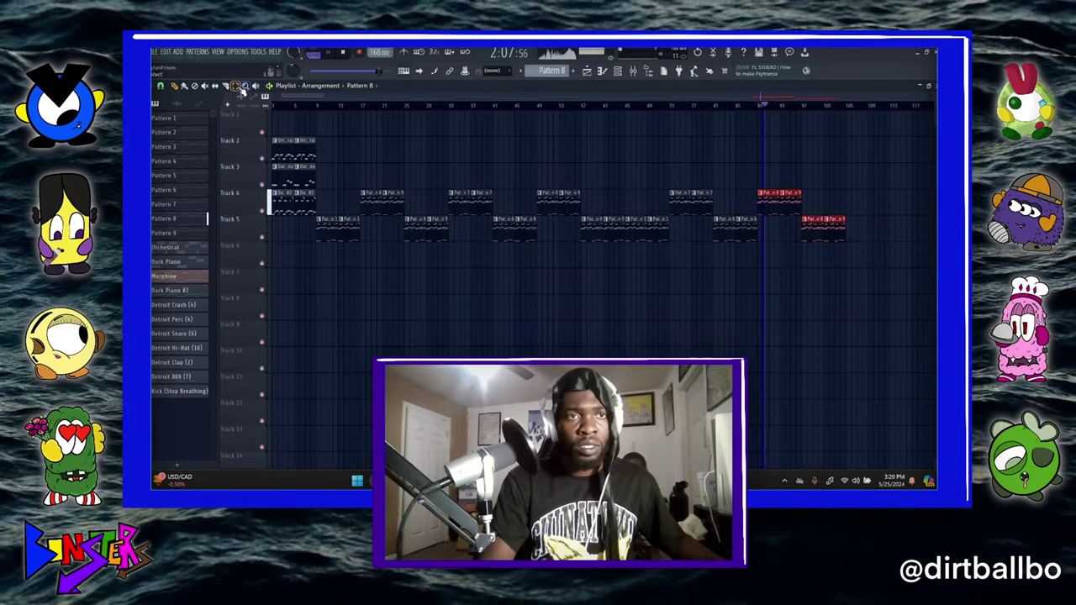
drag(305, 154, 281, 205)
click(174, 87)
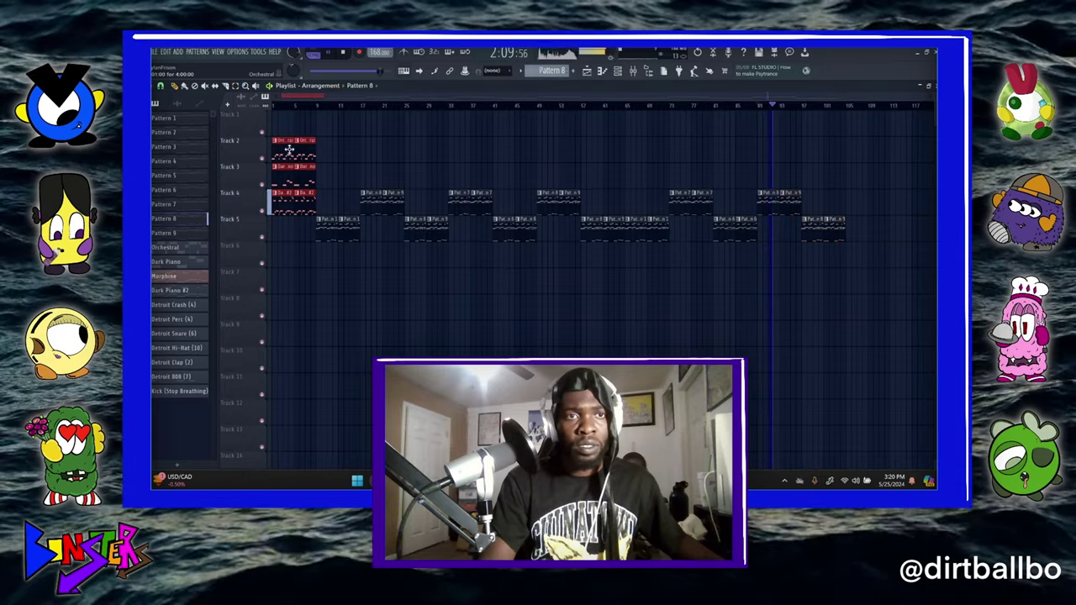
drag(288, 150, 855, 255)
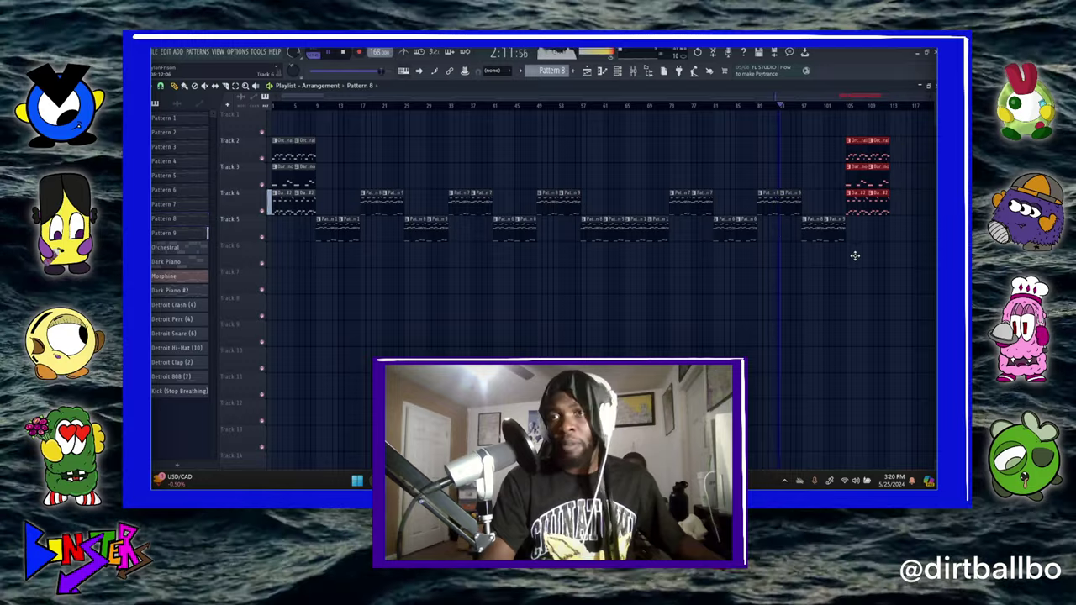
Cut the low-shelf EQ band of the Dark Piano mixer track to -18 dB
click(632, 72)
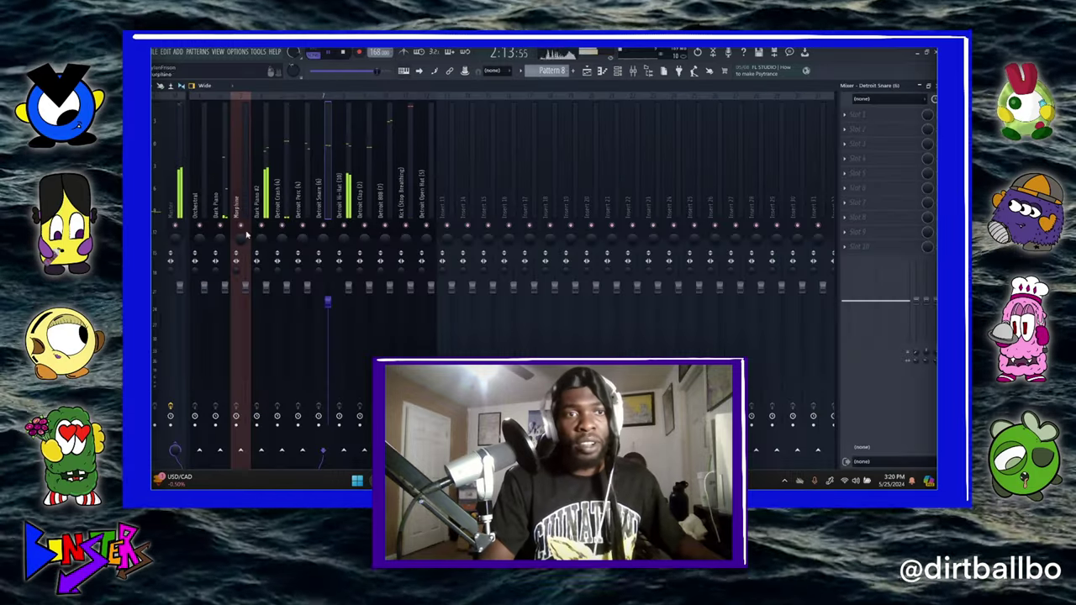
click(201, 191)
click(222, 192)
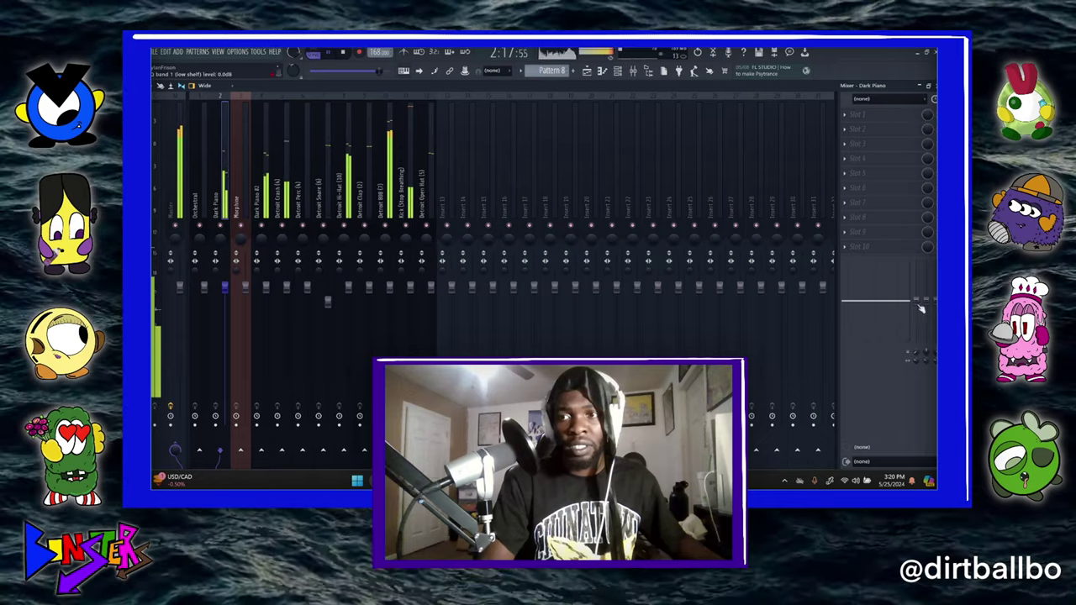
drag(917, 301, 916, 391)
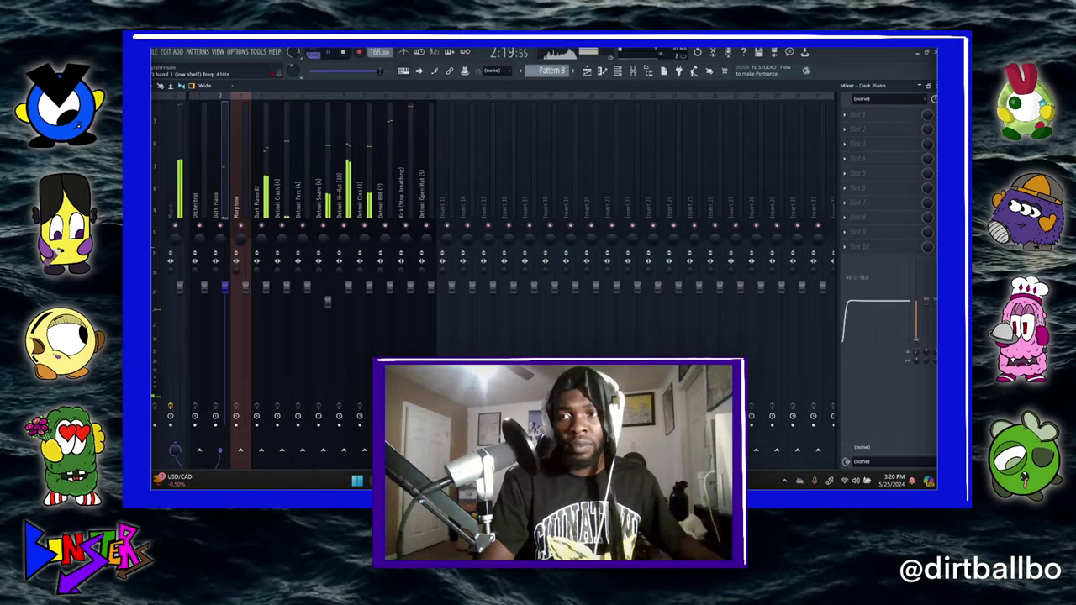
Create a Master volume automation clip over the outro at bar 105 on Track 1 and shape it as a fade-out
right_click(183, 287)
click(226, 344)
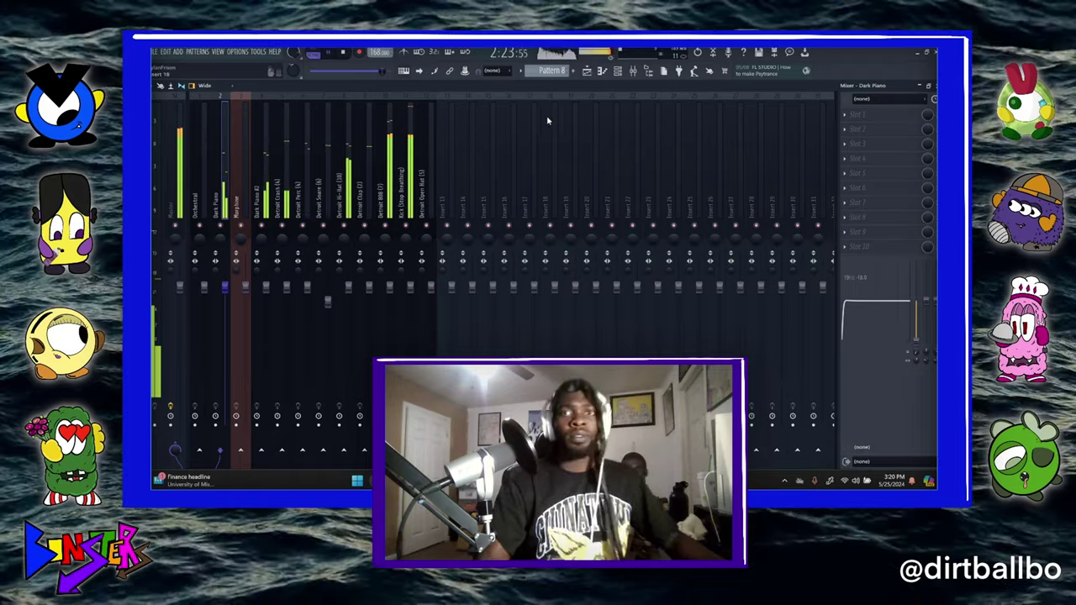
click(587, 71)
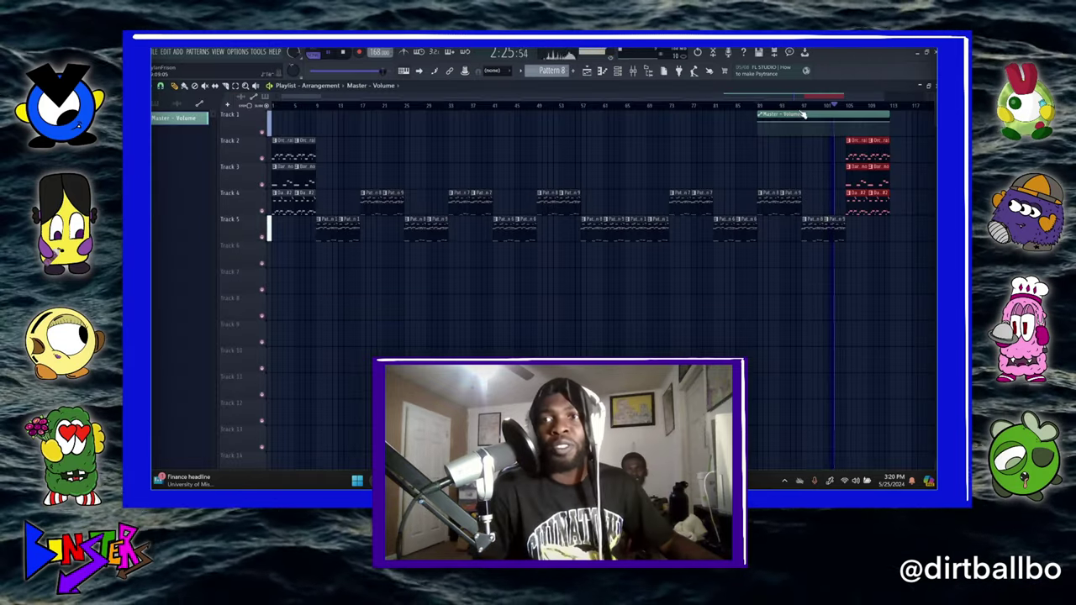
drag(802, 115, 788, 146)
scroll(877, 108, down, 1)
Place the favorited Mr.808 (2) sample at bar 1 on Track 6 and route it to mixer track 13
click(634, 72)
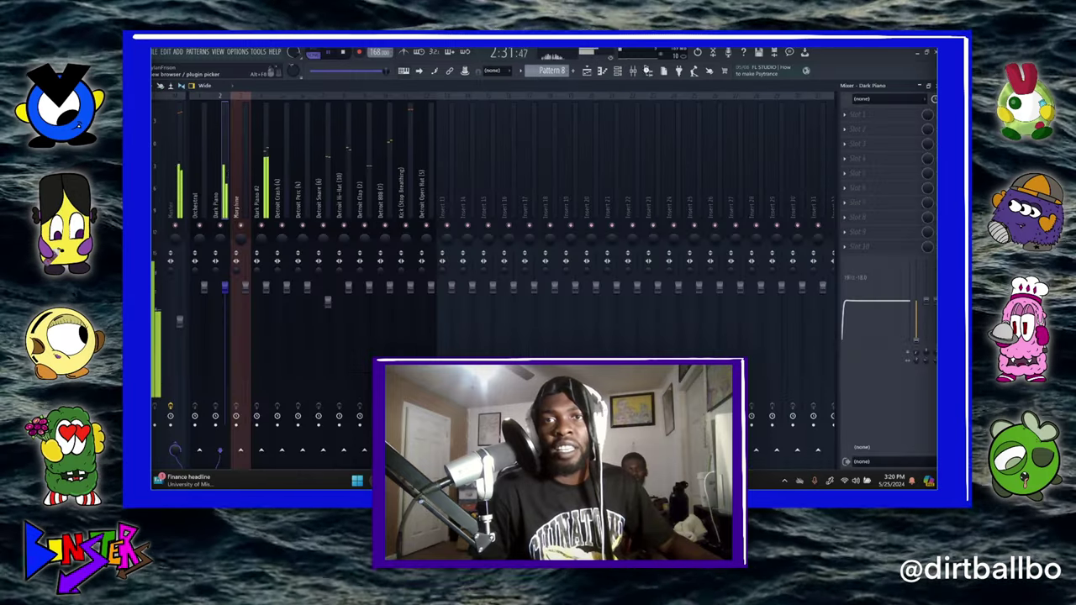
click(864, 115)
click(935, 86)
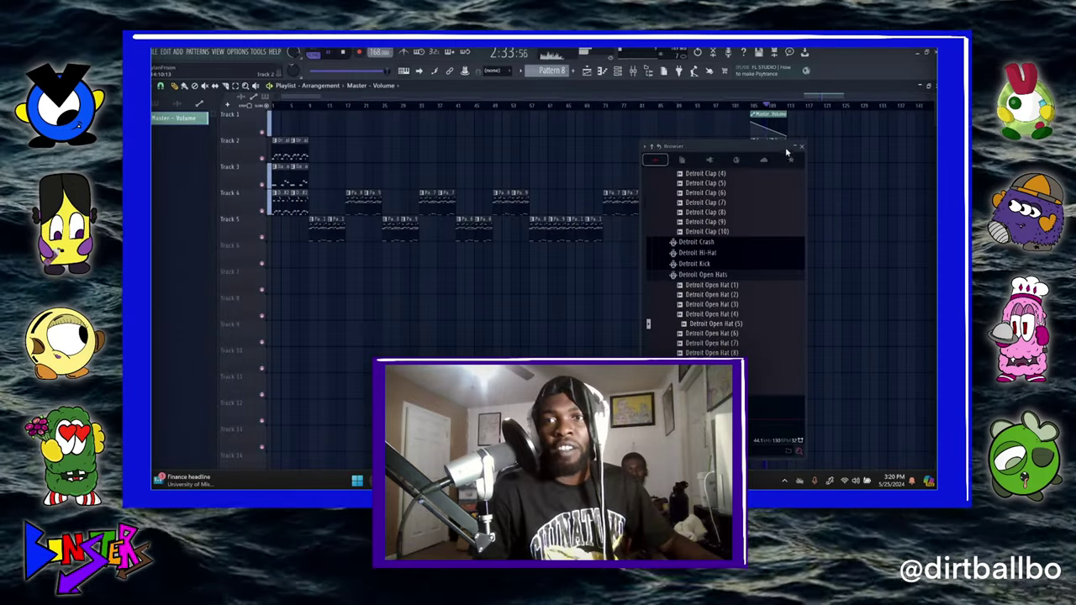
click(792, 161)
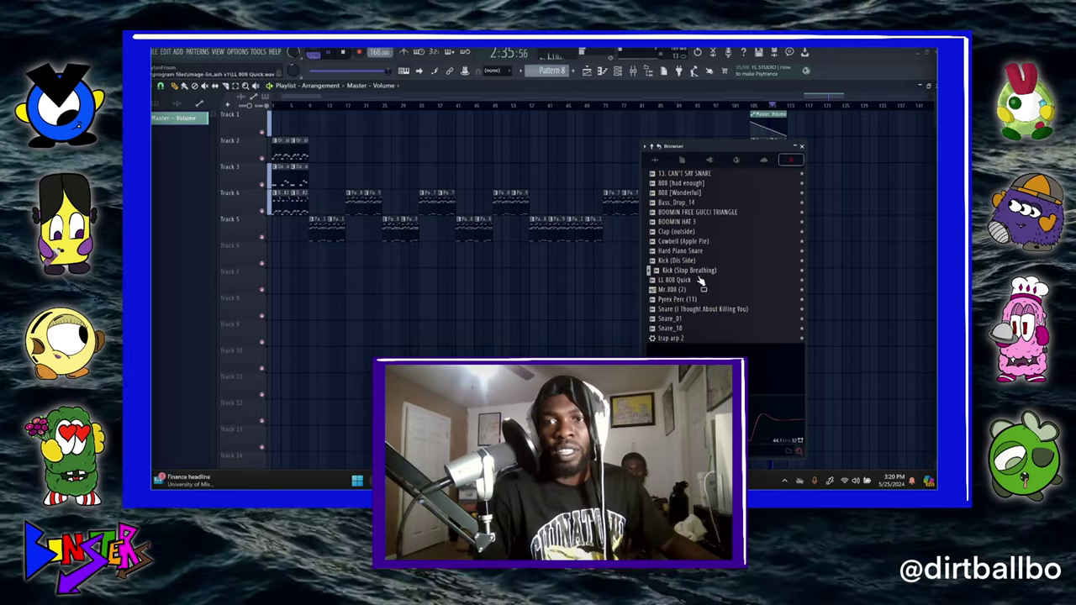
drag(688, 290, 289, 261)
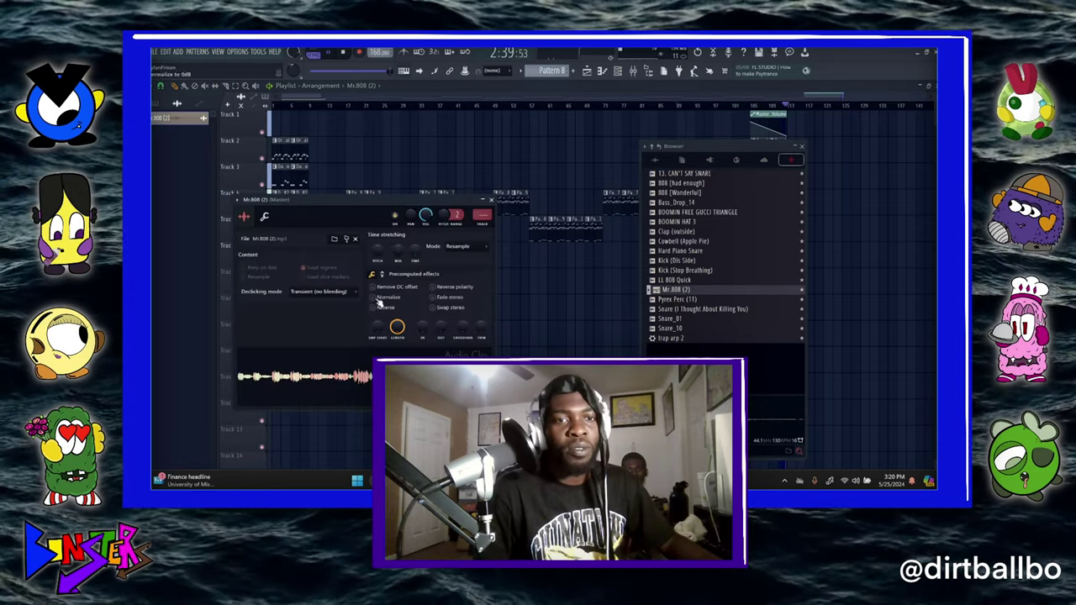
click(238, 200)
click(378, 234)
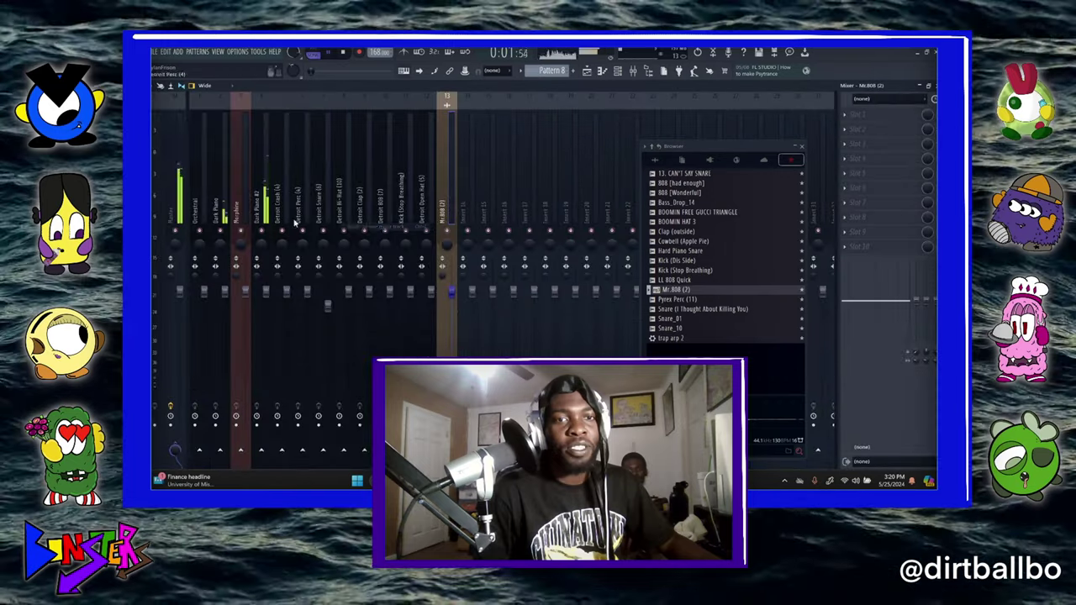
Load a saved effects state with EQ, compressor, Soundgoodizer, reverb and delay on mixer track 13, and lower its volume to about 53%
right_click(450, 96)
mouse_move(530, 145)
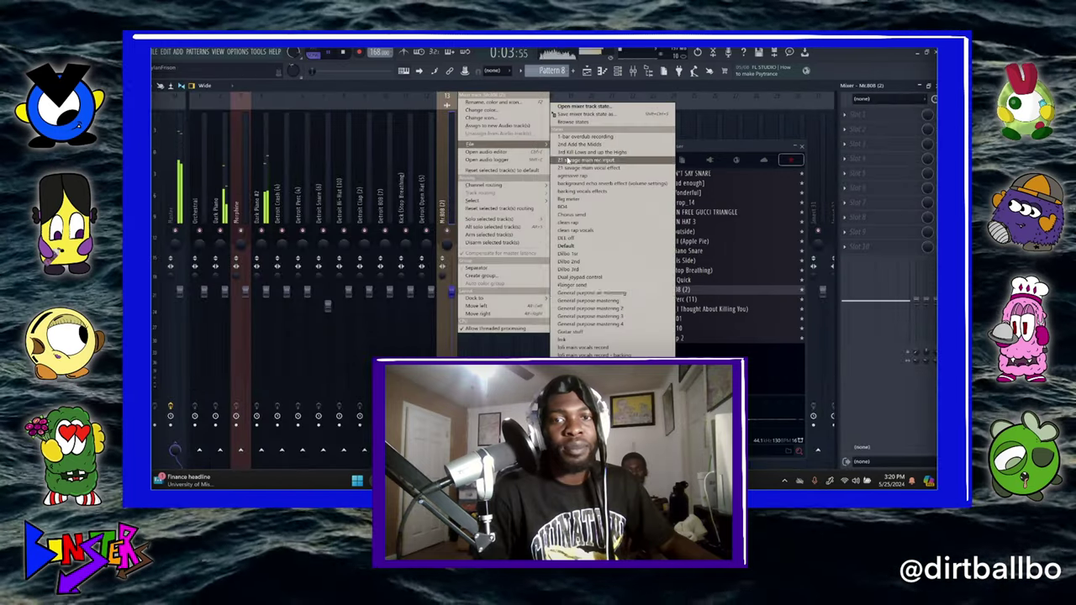
click(620, 262)
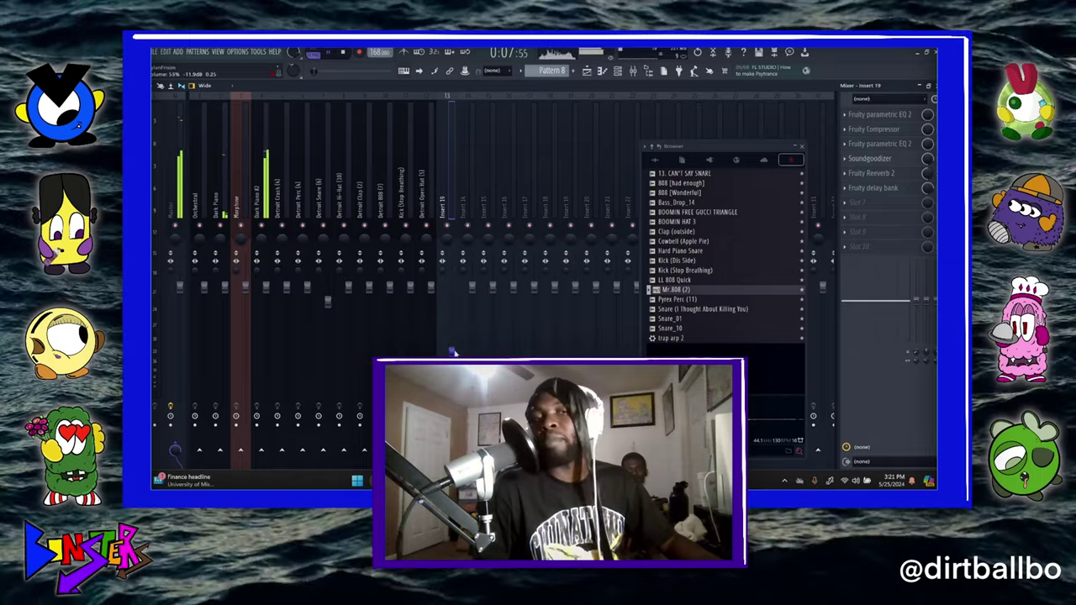
click(587, 71)
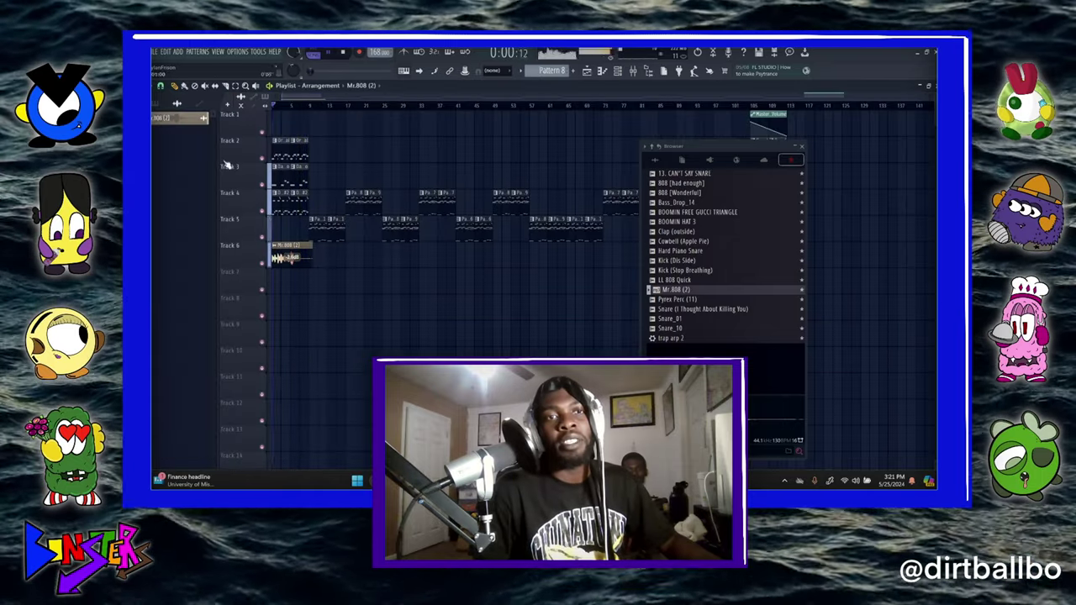
Add another Mr.808 (2) clip at bar 105 on Track 6, under the outro
click(801, 148)
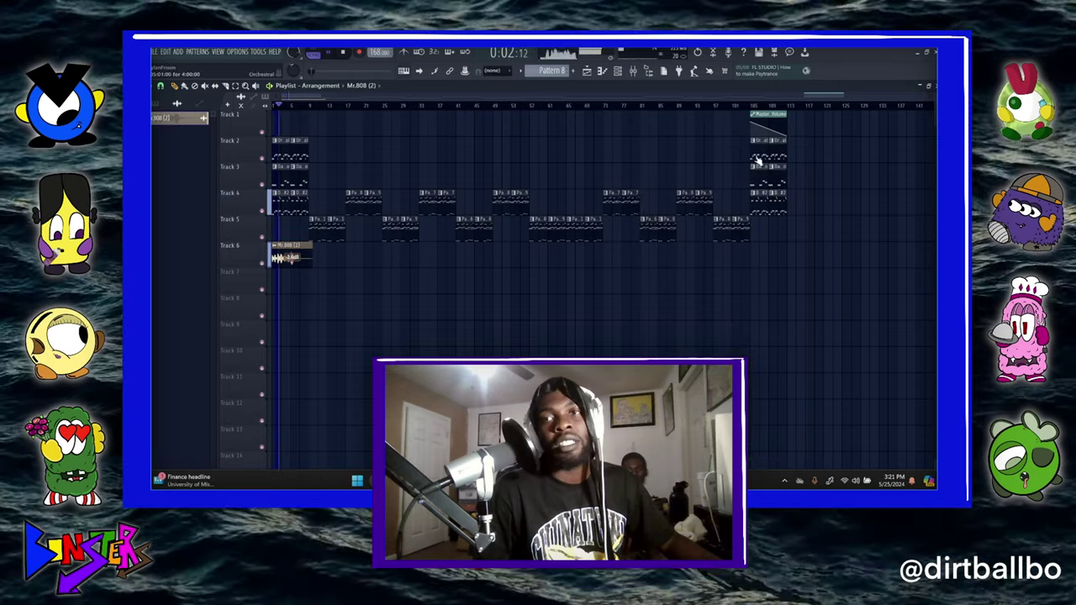
click(757, 256)
drag(758, 255, 761, 255)
Play the arrangement from the beginning to review it, and pause near bar 49
key(space)
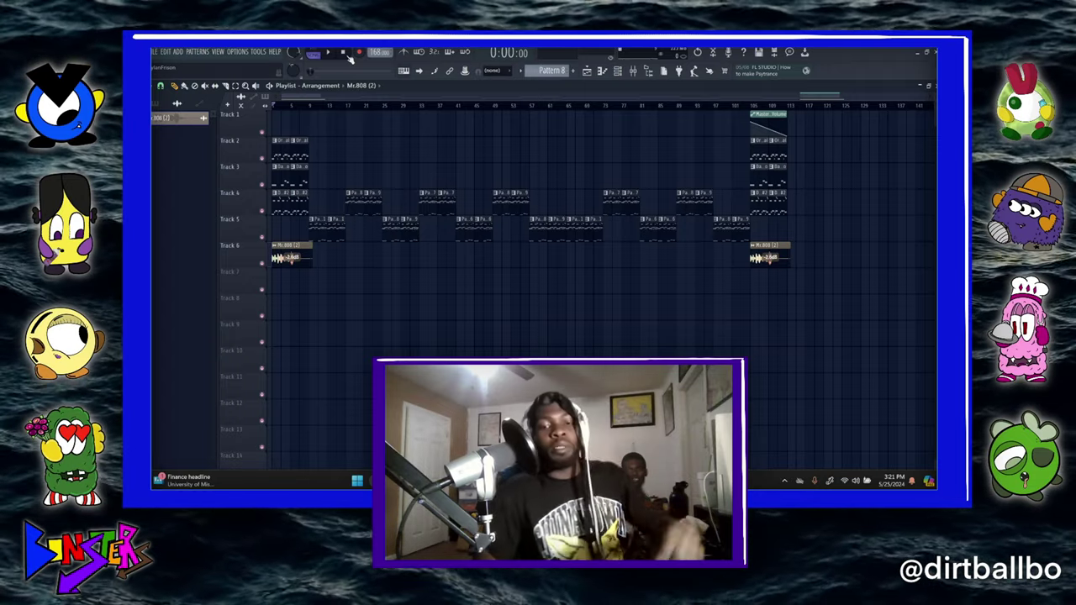
key(space)
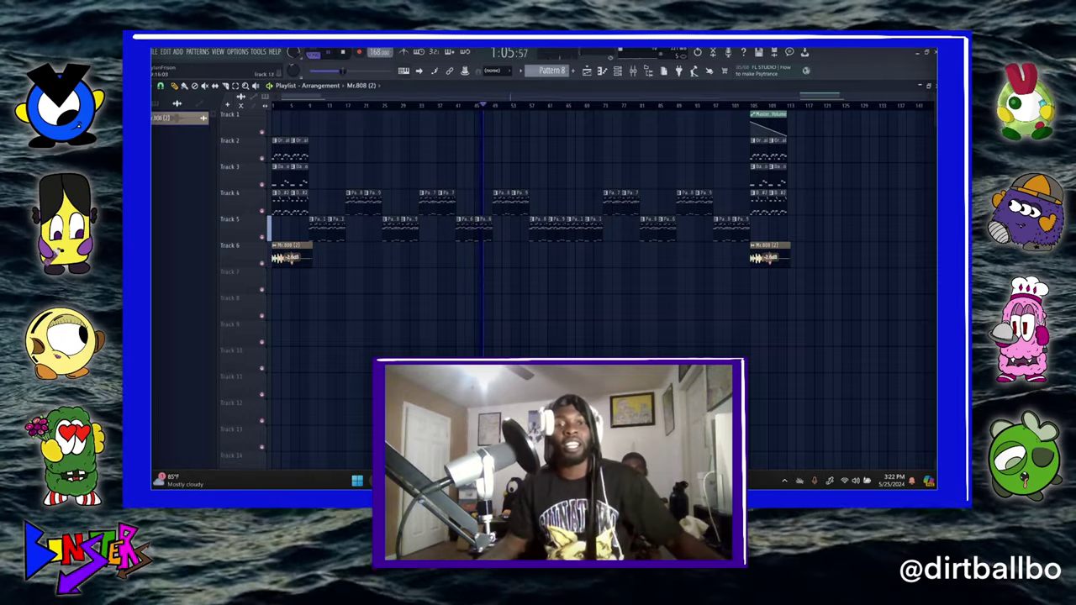
click(332, 53)
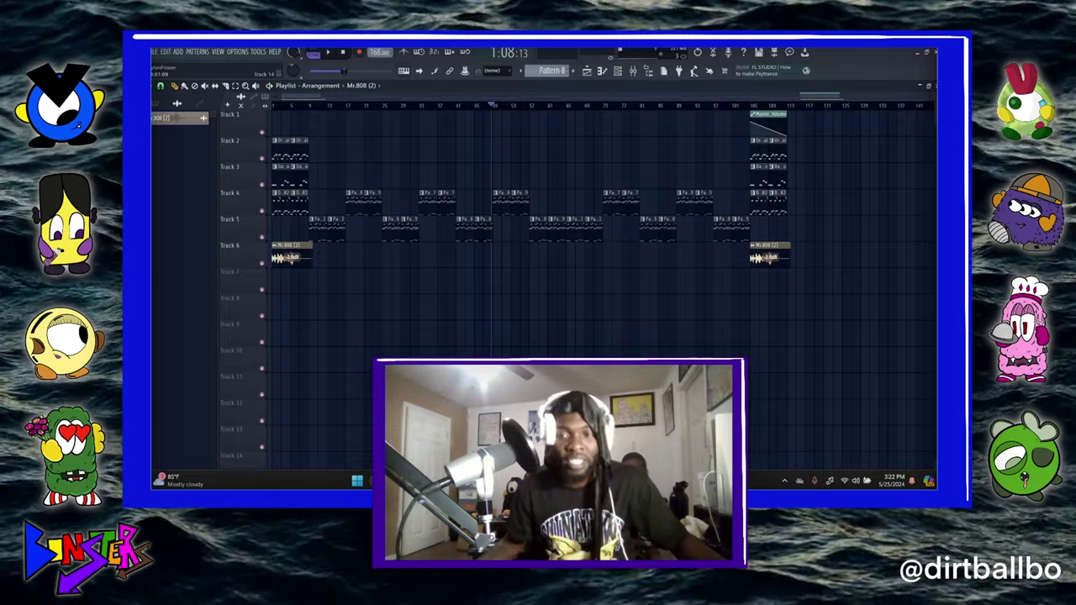